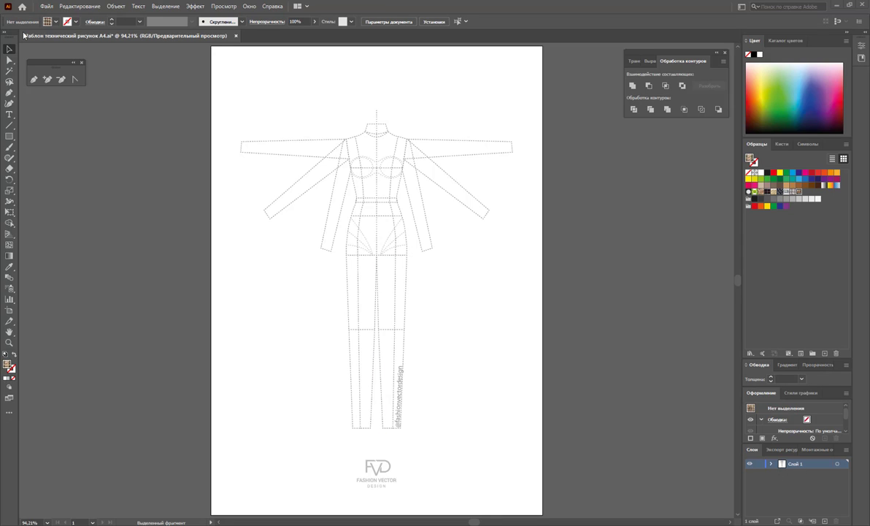
Step: Delete the left and right outstretched sleeve paths from the croquis figure
click(10, 60)
drag(225, 96, 270, 244)
key(Delete)
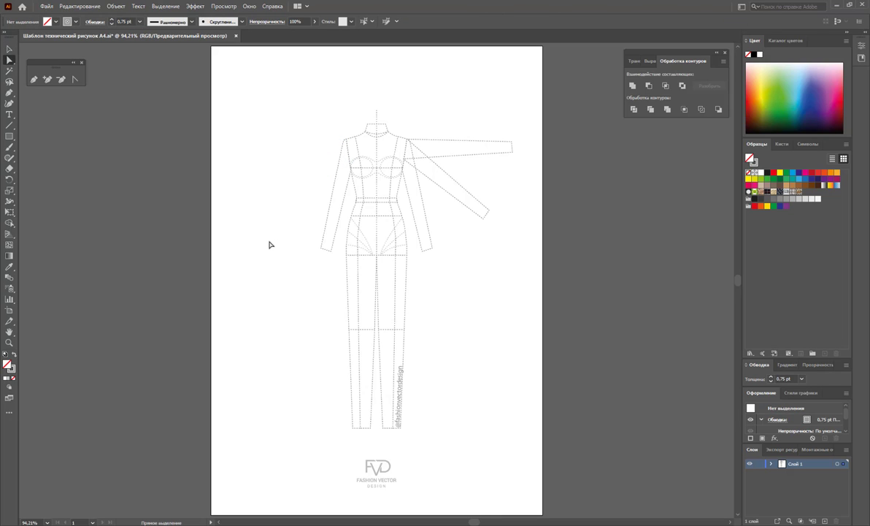
drag(525, 80, 472, 252)
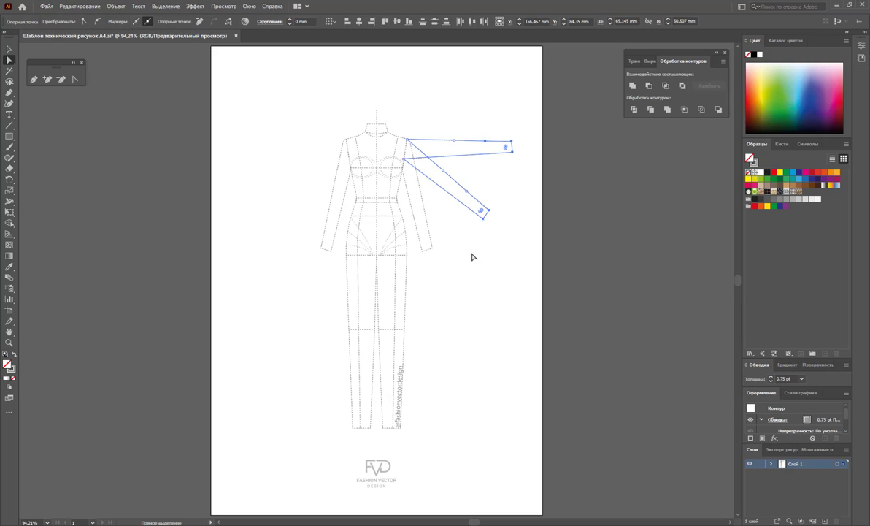
key(Delete)
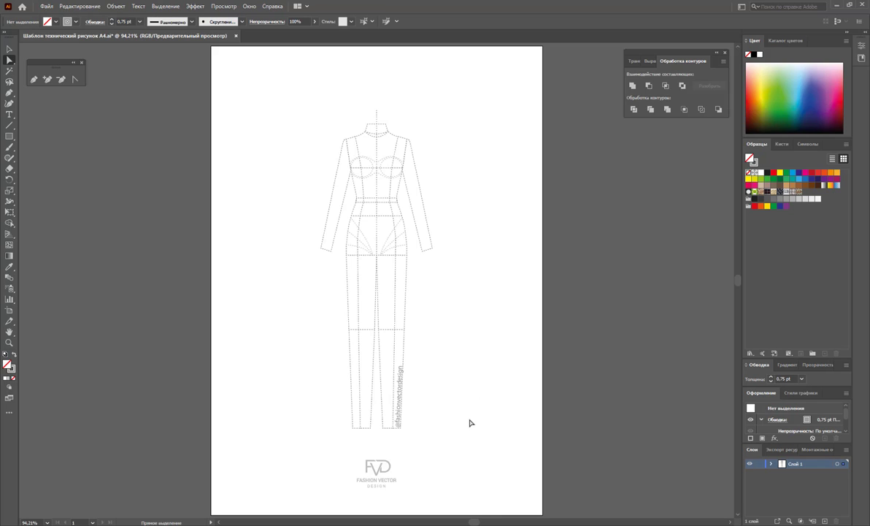
Step: Isolate the figure group and move it toward the left of the page
drag(454, 449, 287, 322)
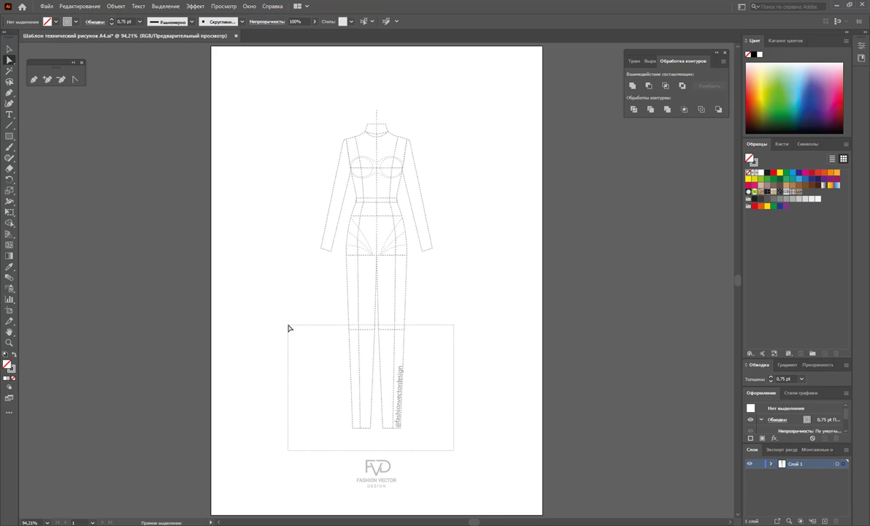
click(9, 49)
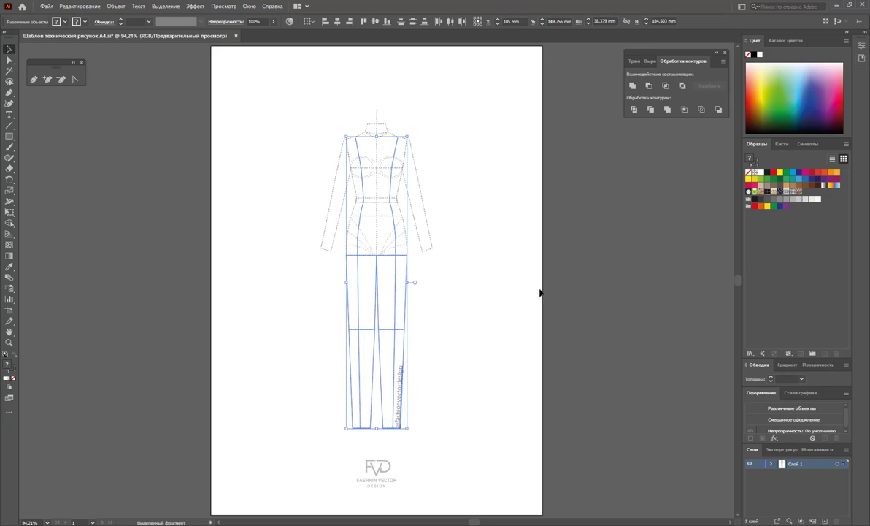
key(ctrl+h)
double_click(378, 233)
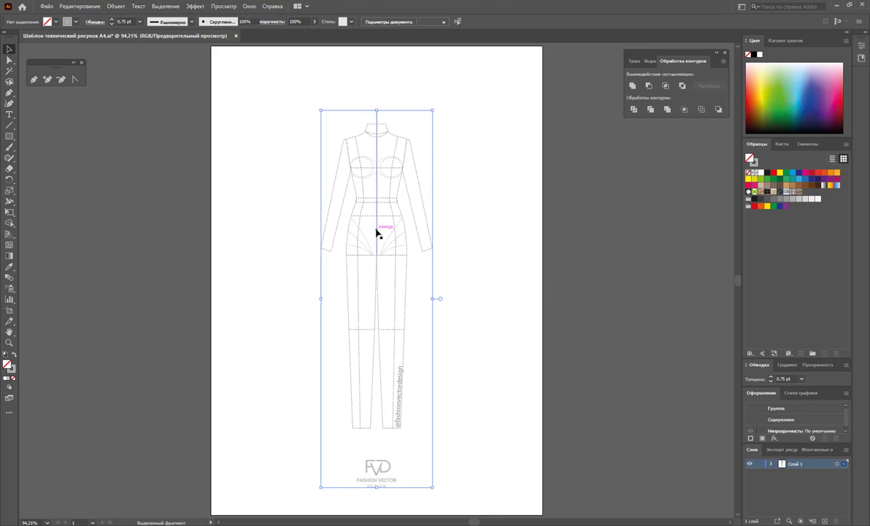
mouse_move(369, 209)
mouse_down()
mouse_move(321, 213)
mouse_move(445, 211)
mouse_up()
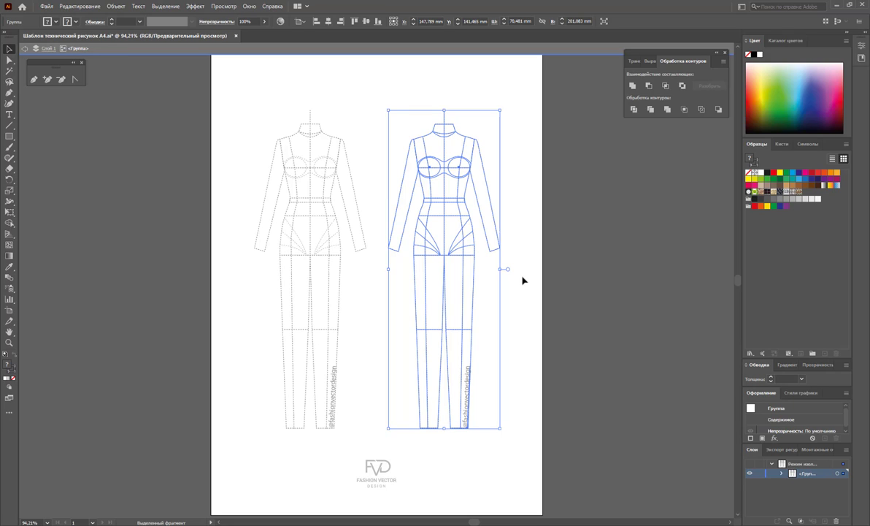
Step: Alt-drag a copy of the figure to the right, undo the extra copy, and exit isolation
drag(447, 256, 592, 260)
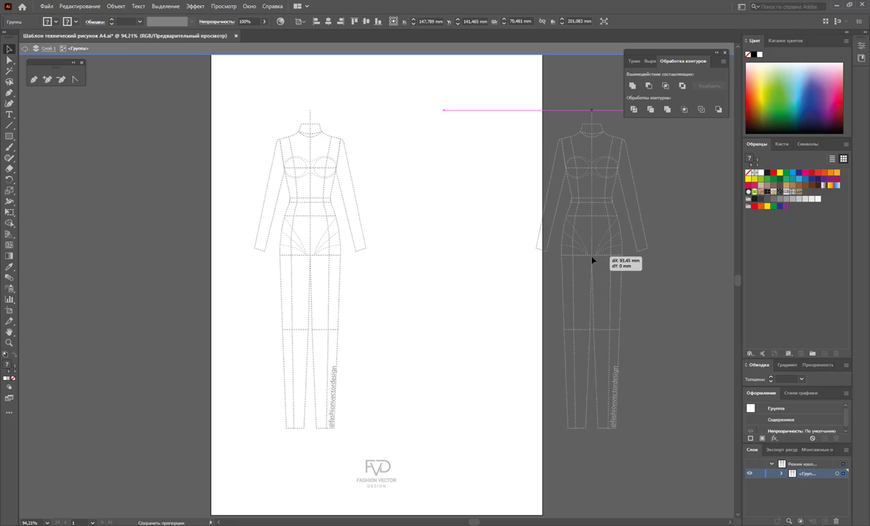
key(alt)
drag(592, 260, 592, 260)
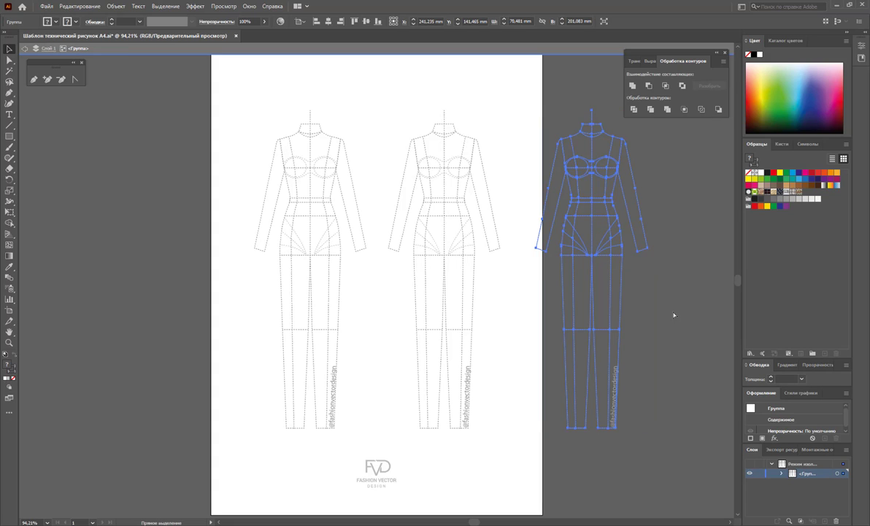
key(ctrl+z)
click(631, 317)
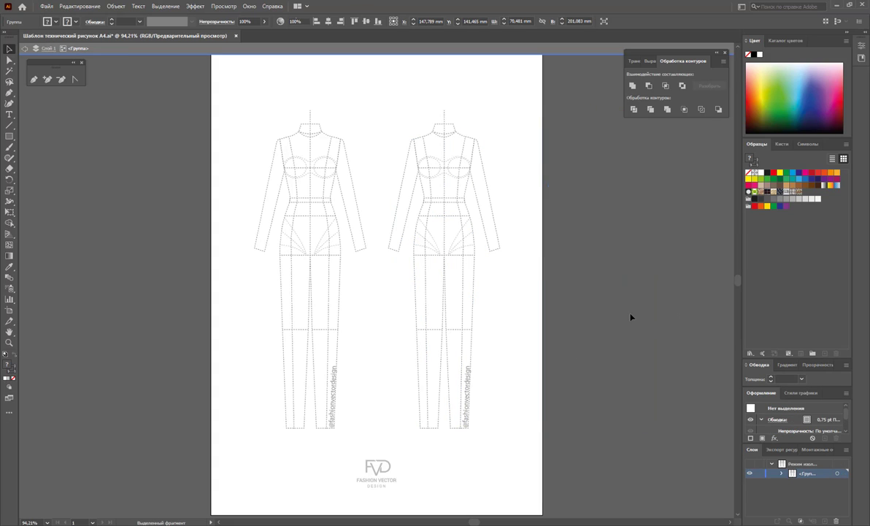
double_click(541, 286)
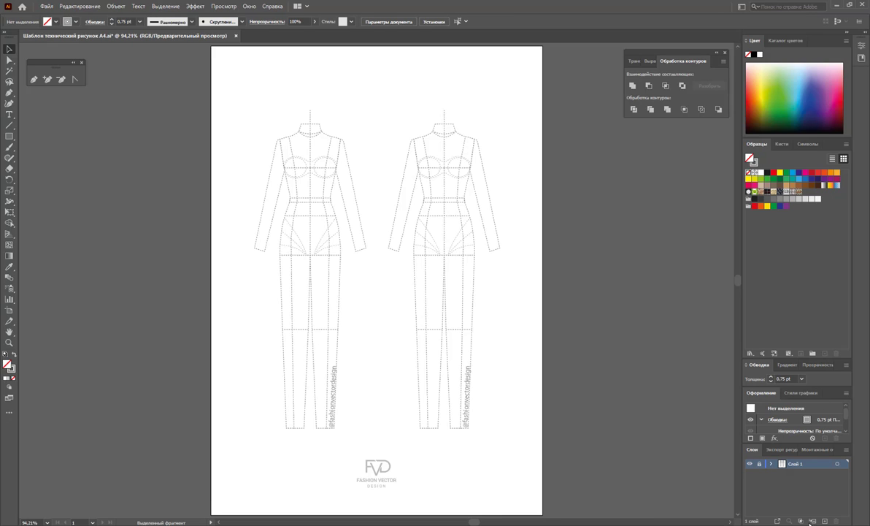
Step: Add new layer Слой 2 above the croquis and lock Слой 1
click(825, 520)
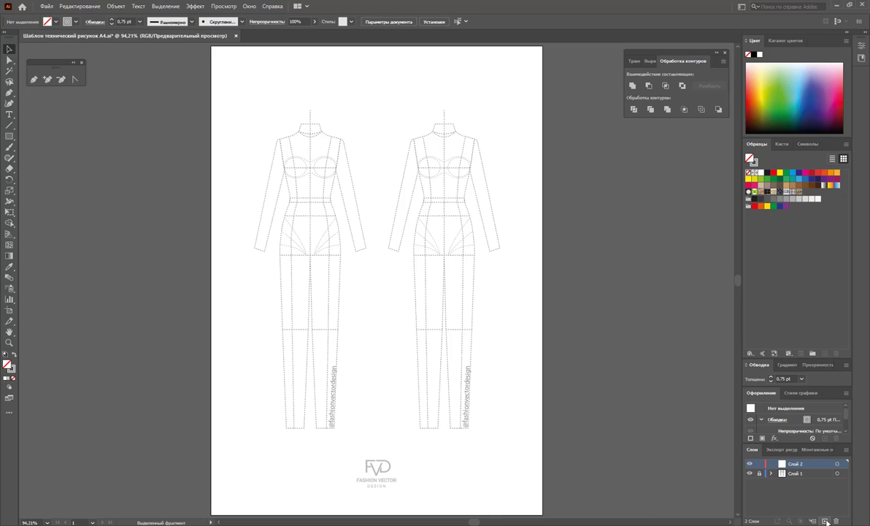
click(759, 475)
click(10, 343)
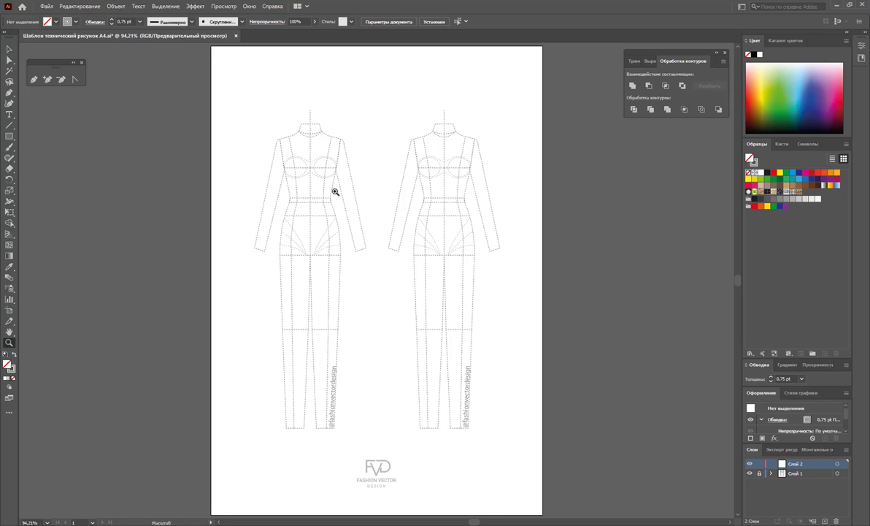
Step: Zoom into the left figure's torso and start the panel outline, curving down from the neck
drag(349, 189, 453, 304)
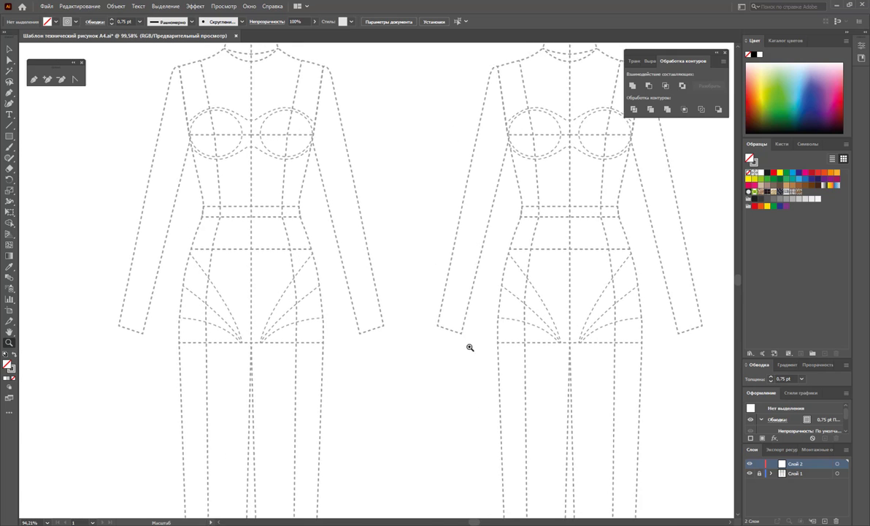
scroll(453, 304, up, 3)
drag(248, 259, 262, 280)
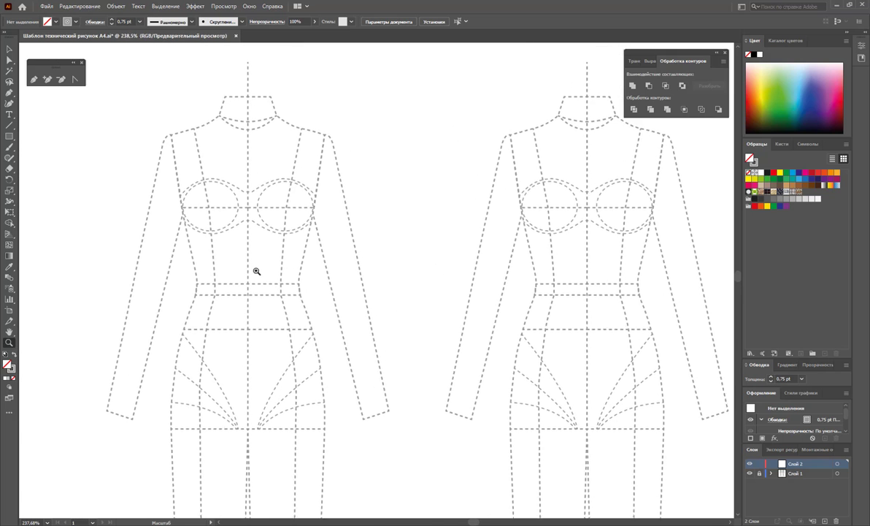
scroll(340, 281, up, 1)
scroll(340, 282, up, 1)
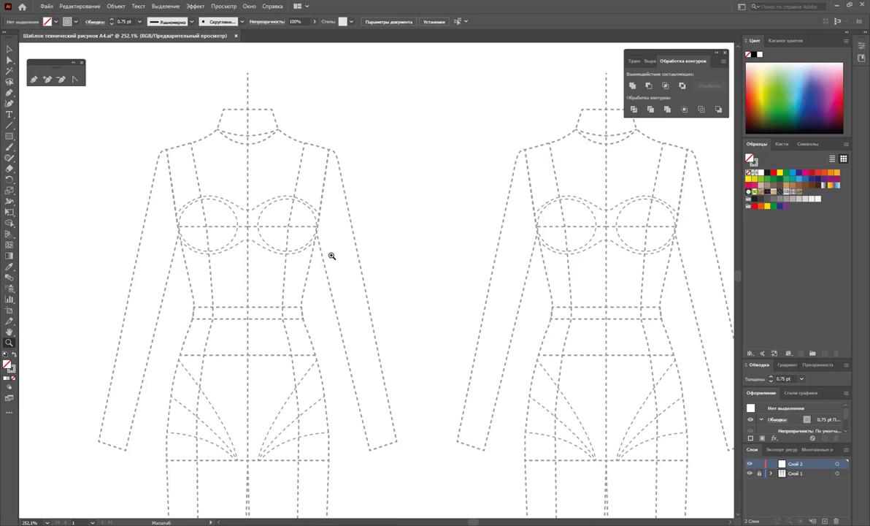
click(31, 80)
click(278, 130)
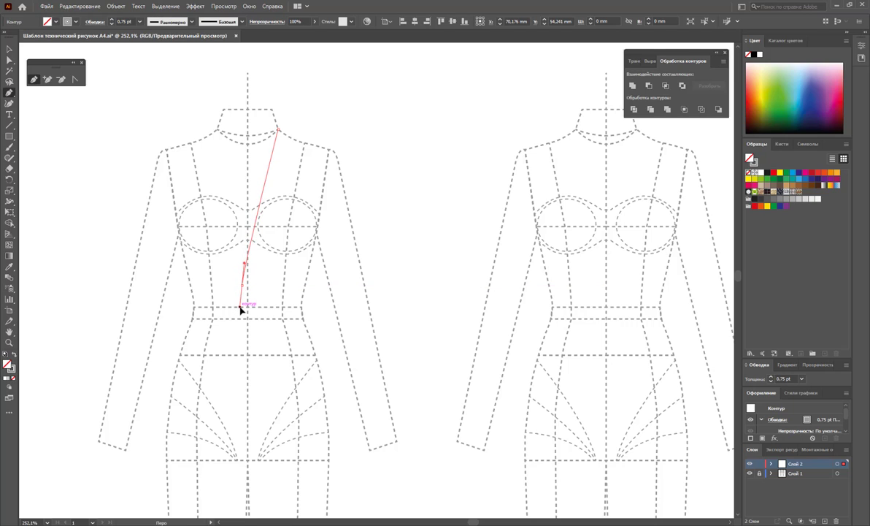
drag(242, 285, 213, 365)
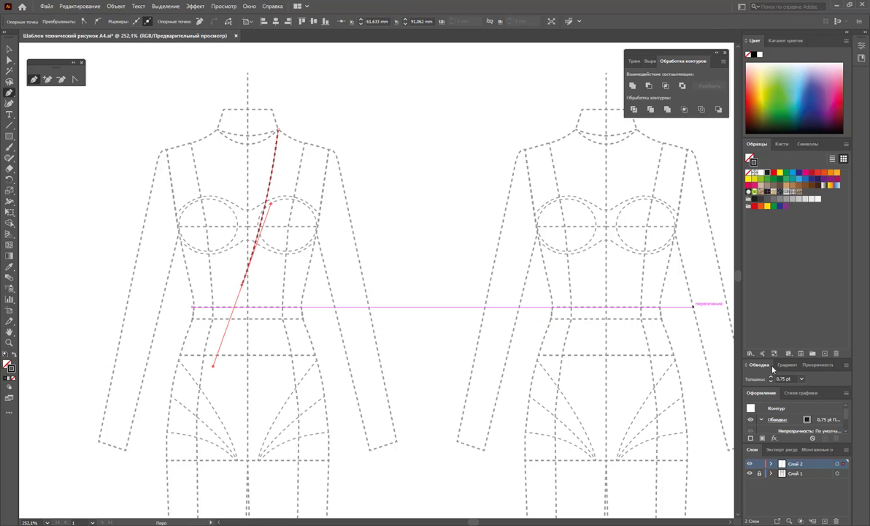
Step: Turn off Dashed Line so the panel outline has a solid stroke
click(846, 364)
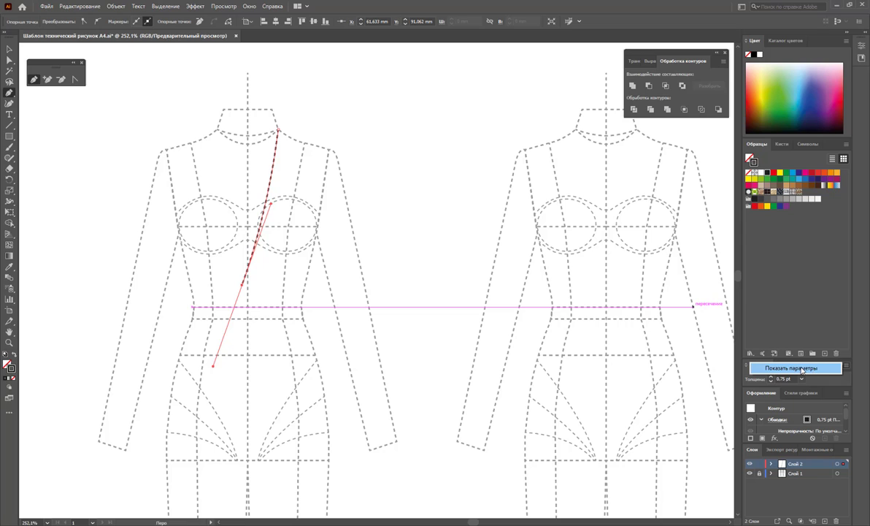
click(792, 363)
click(748, 300)
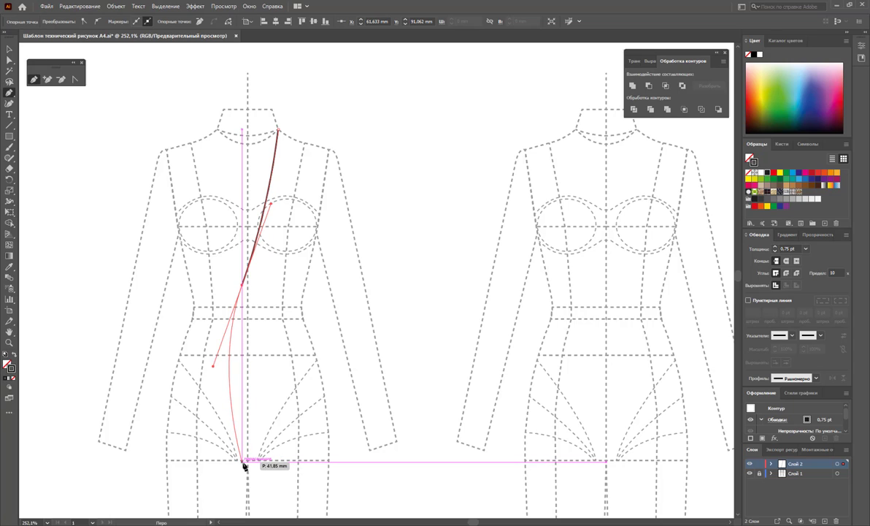
Step: Add the hem, curved side seam and shoulder edge, closing the panel at the neck
click(243, 462)
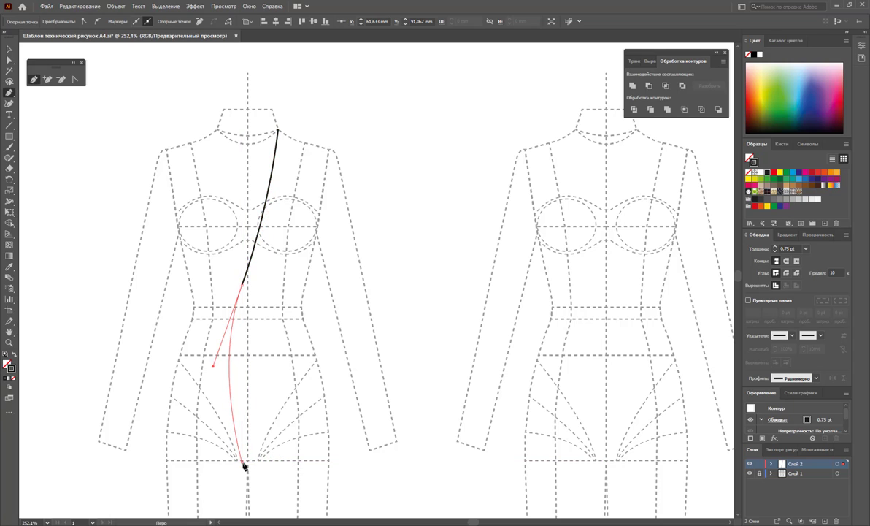
click(335, 461)
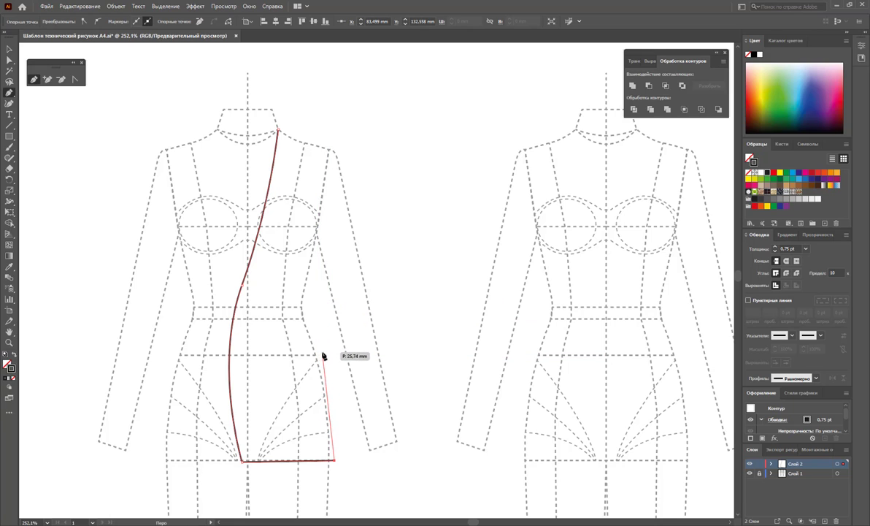
drag(323, 357, 316, 235)
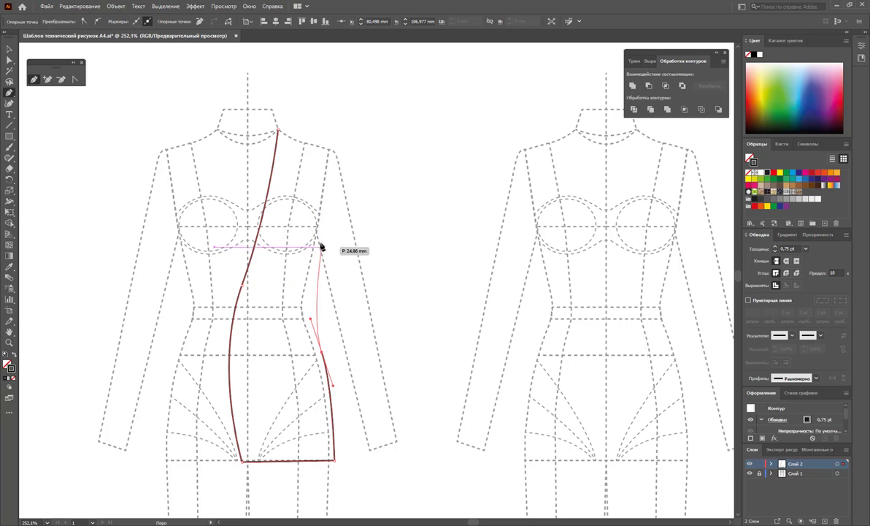
drag(316, 235, 319, 235)
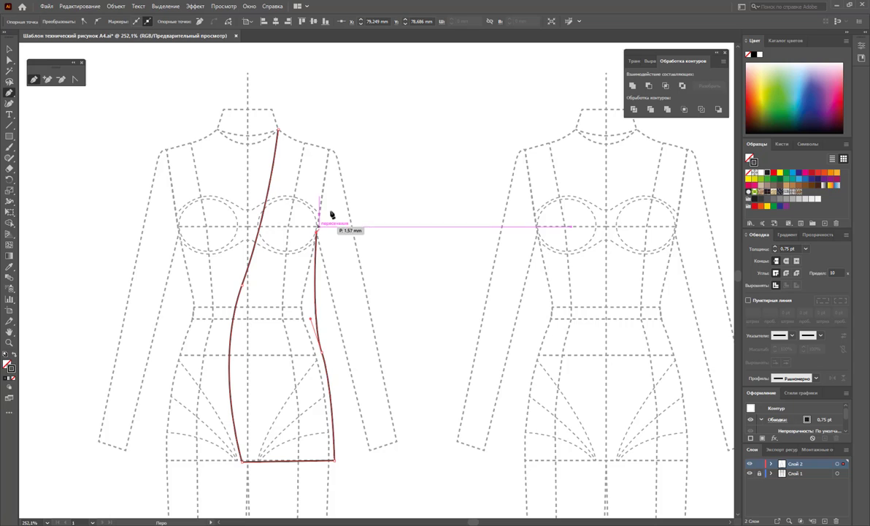
click(333, 148)
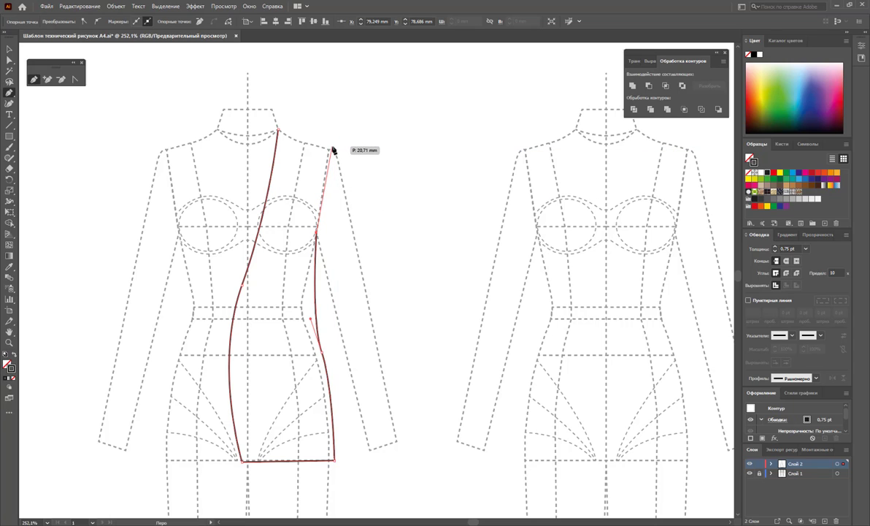
click(279, 134)
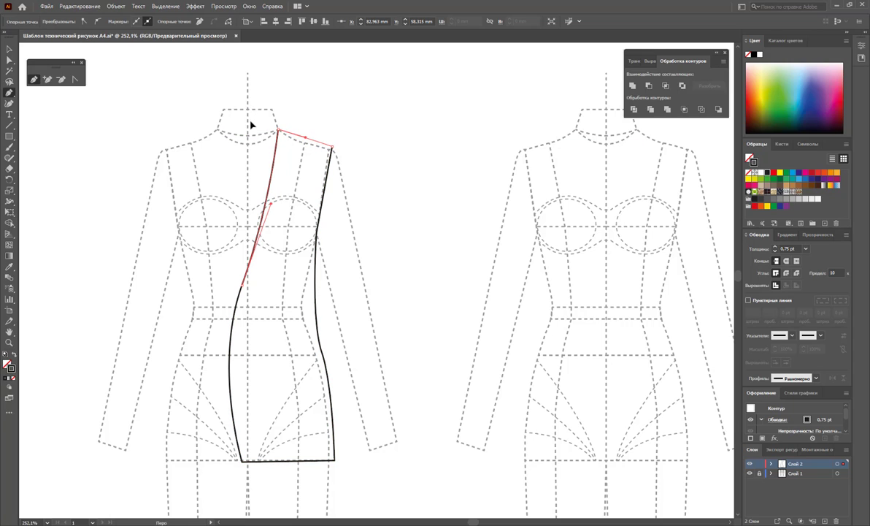
click(9, 49)
Step: Convert the bottom anchor to straighten the panel's lower front edge into a vertical line
click(327, 165)
click(381, 165)
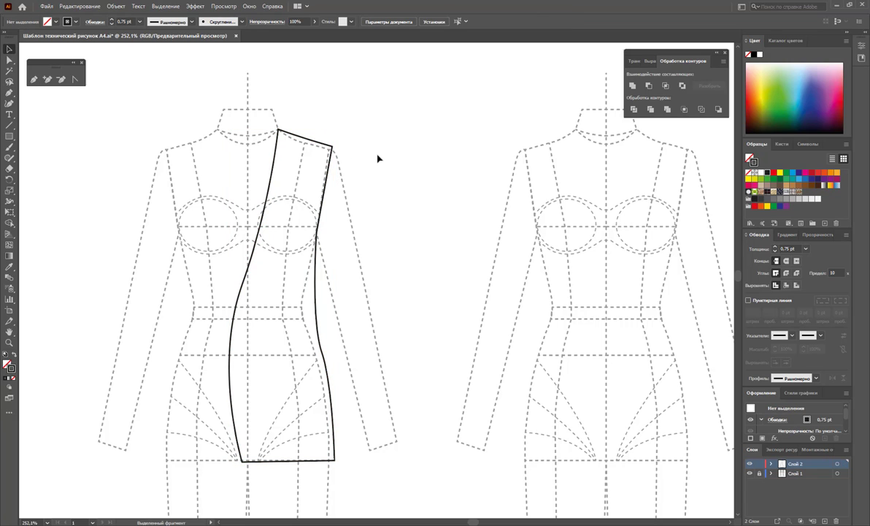
click(241, 458)
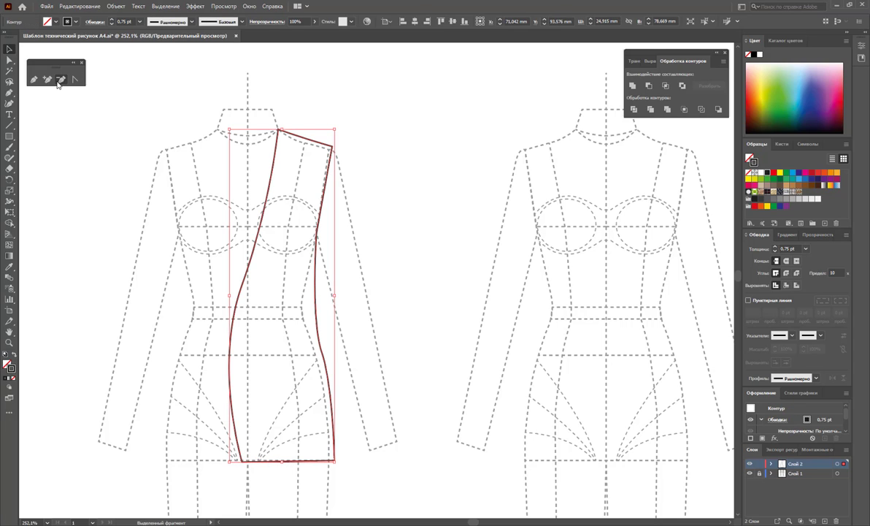
click(10, 61)
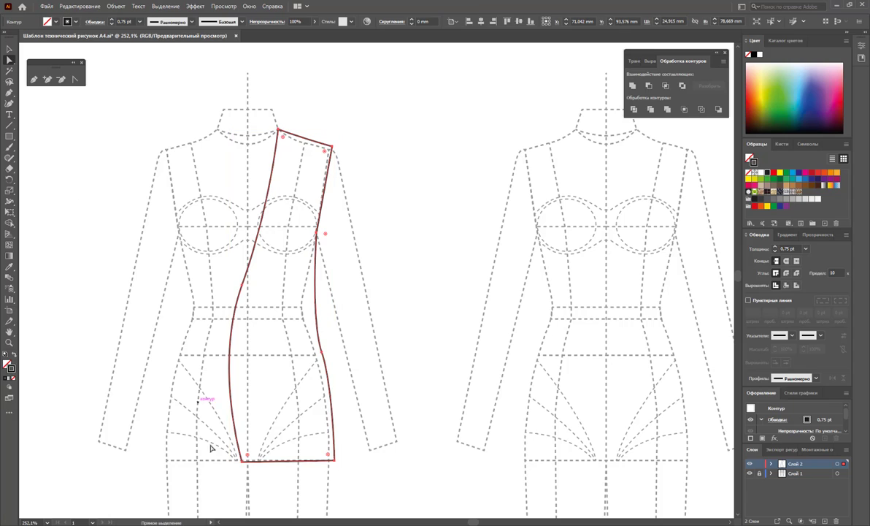
click(243, 461)
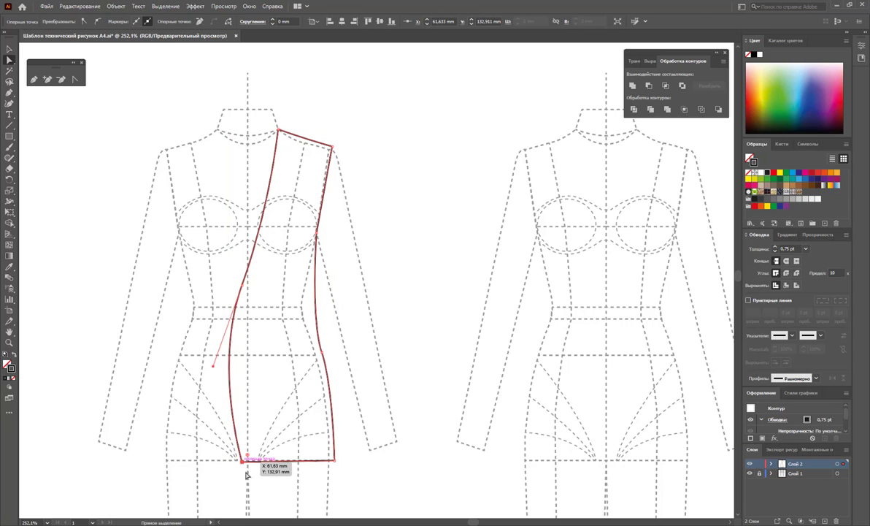
click(74, 79)
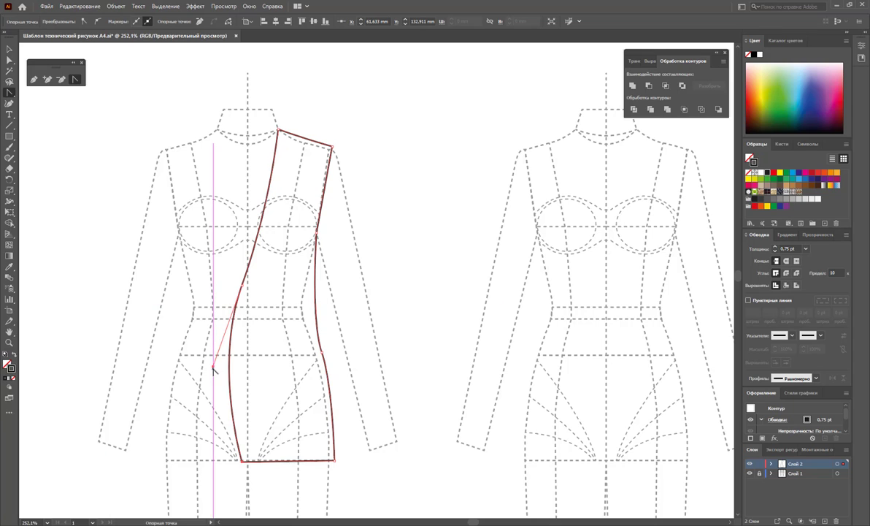
drag(214, 368, 246, 446)
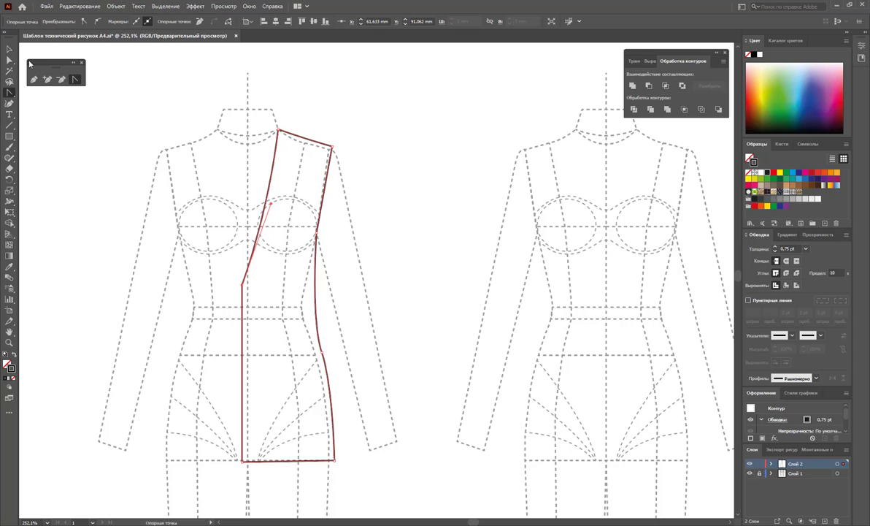
Step: Reshape the side seam curve at the waist, flaring it toward the hem
key(a)
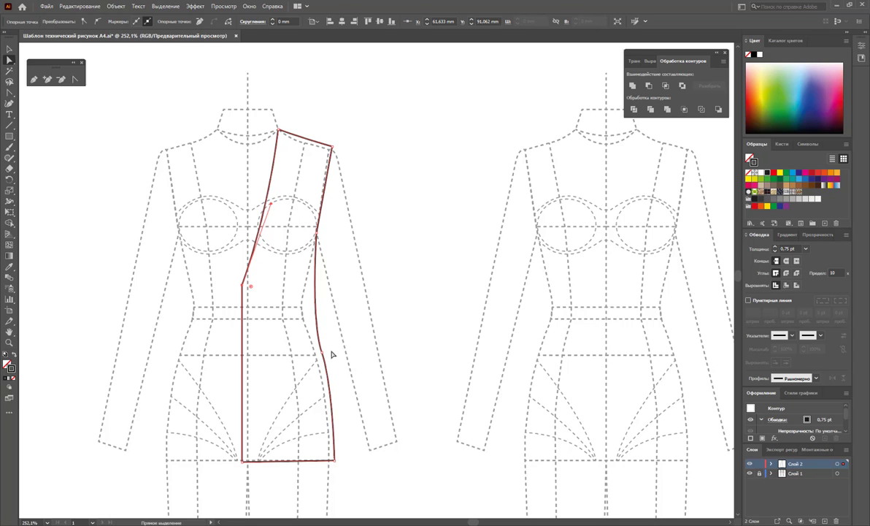
drag(322, 353, 317, 337)
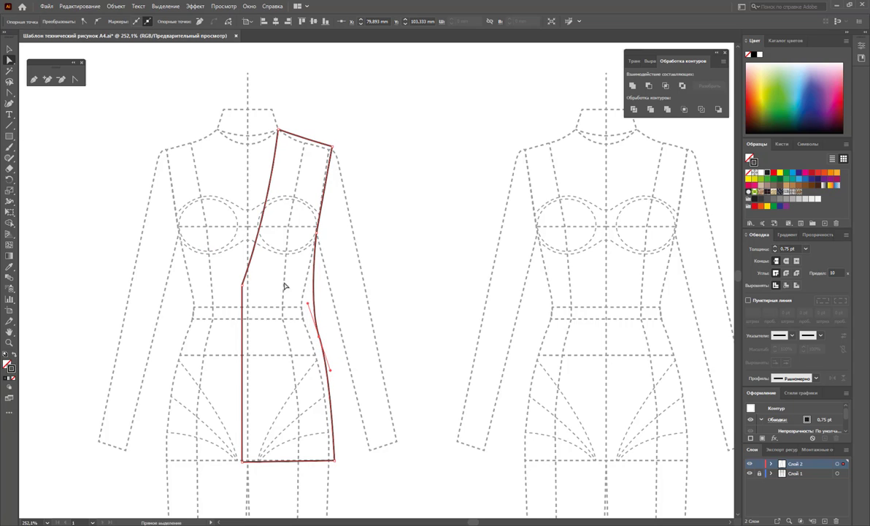
click(308, 305)
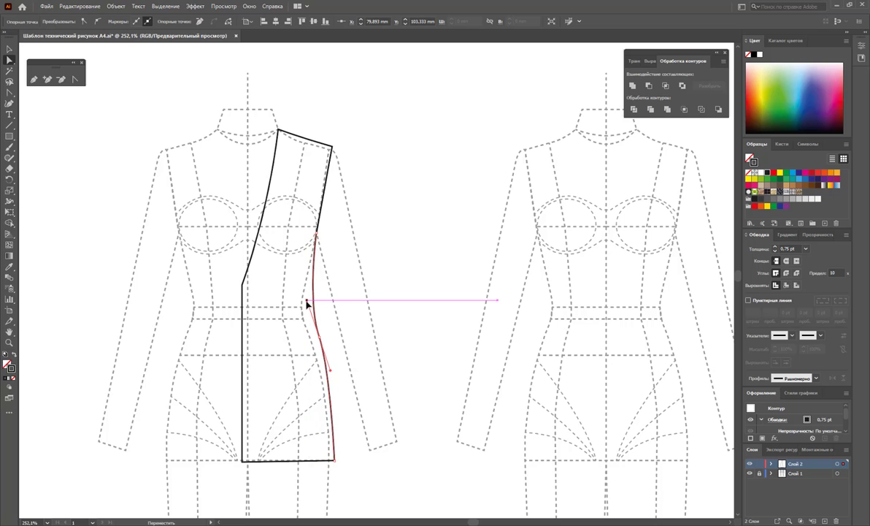
drag(308, 300, 307, 300)
click(346, 326)
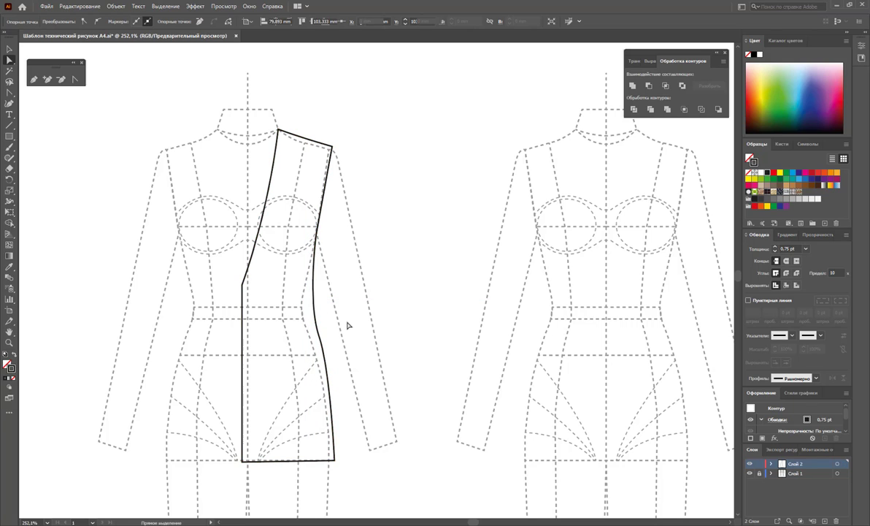
click(326, 343)
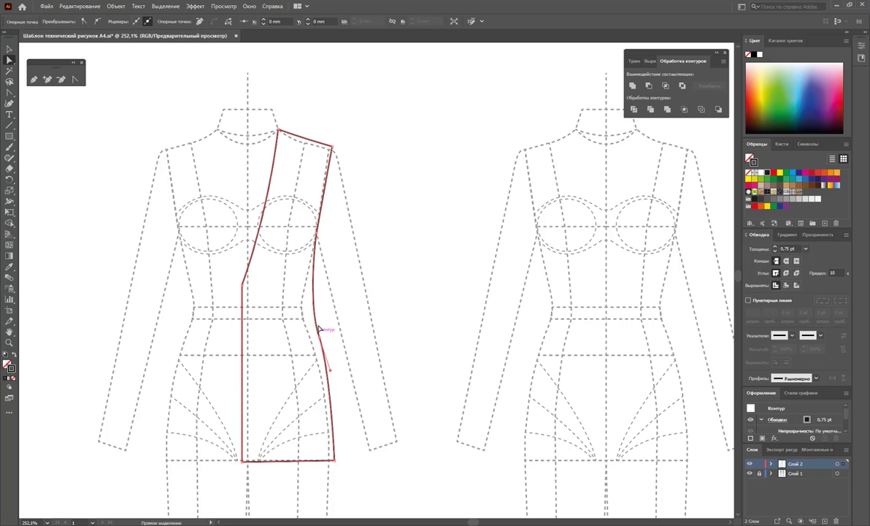
mouse_move(323, 338)
mouse_down()
mouse_move(320, 330)
mouse_move(330, 367)
mouse_up()
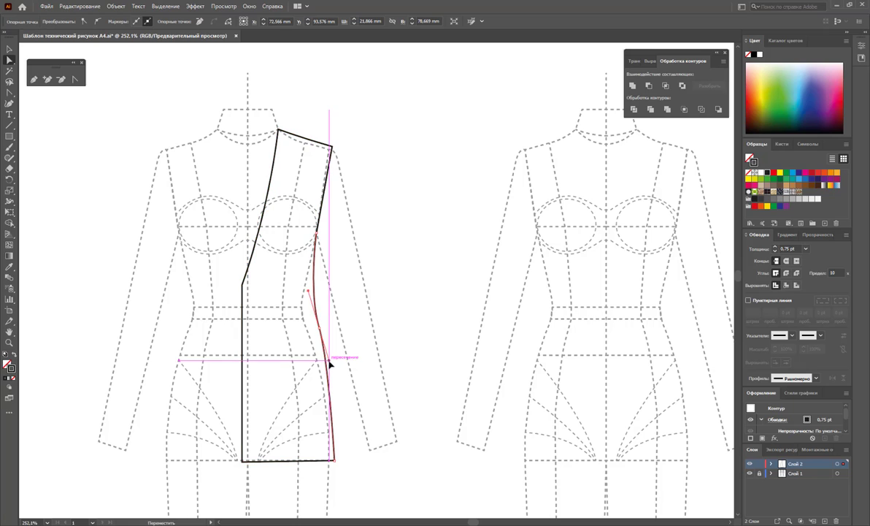
click(338, 383)
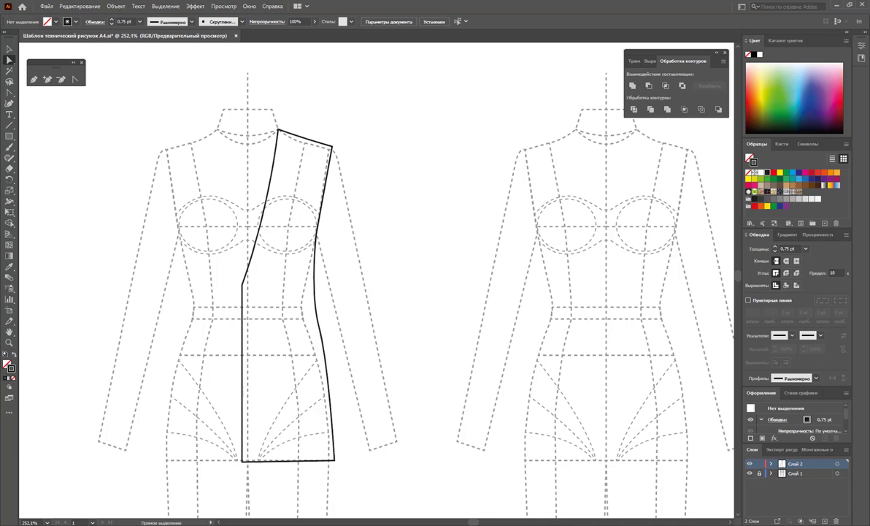
Step: Draw a closed sleeve from the shoulder, down the outer arm to the wrist cuff, and back to the armhole
click(32, 80)
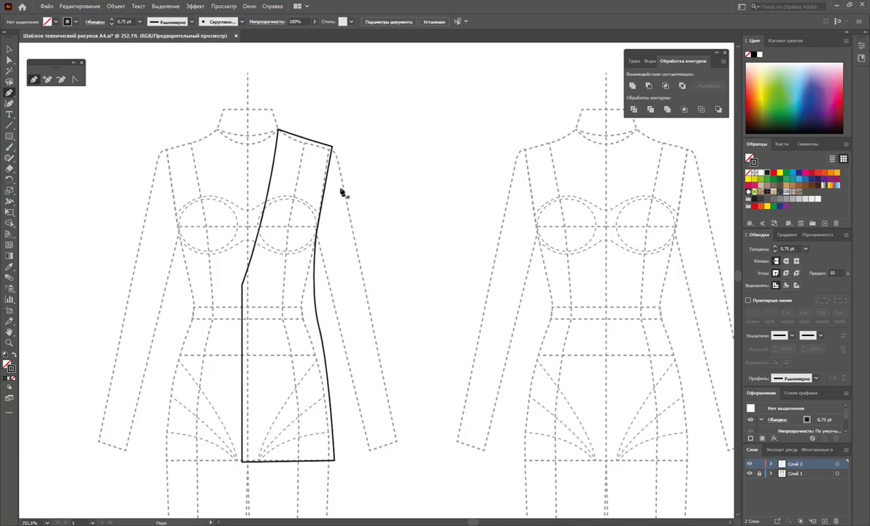
click(333, 148)
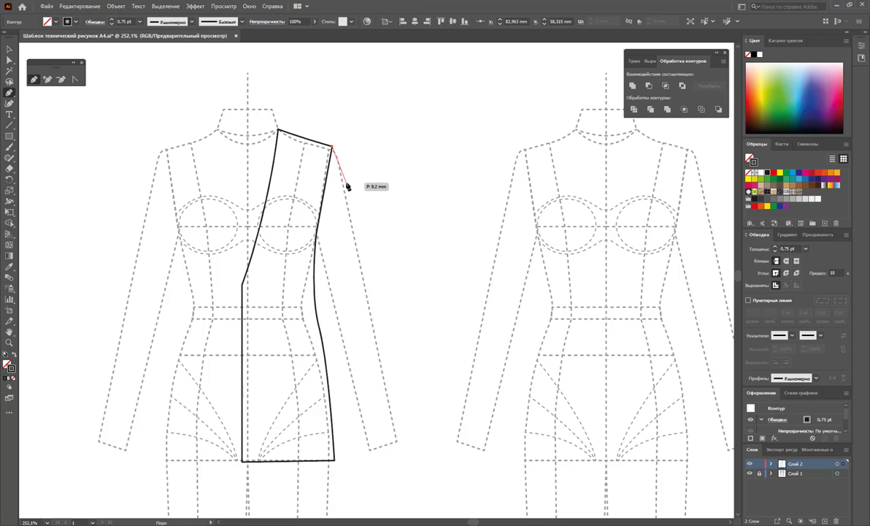
mouse_move(352, 243)
mouse_down()
mouse_move(349, 213)
mouse_move(371, 295)
mouse_up()
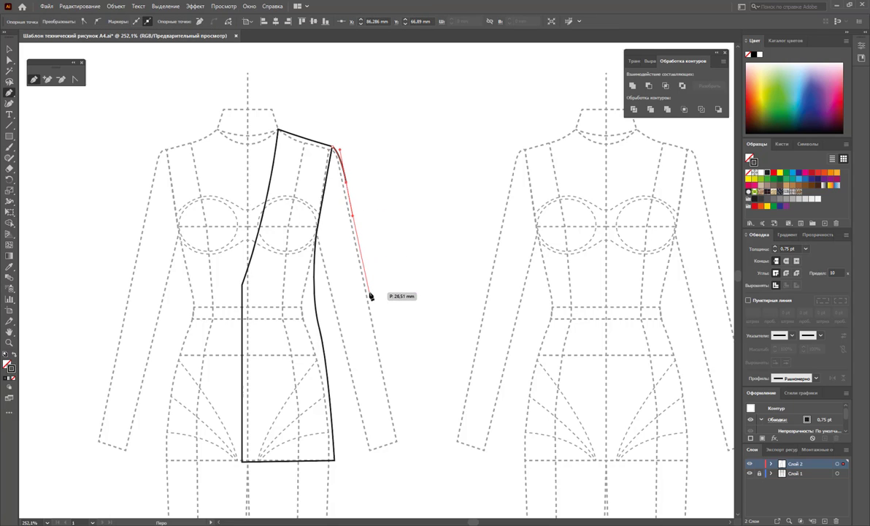
drag(371, 295, 370, 299)
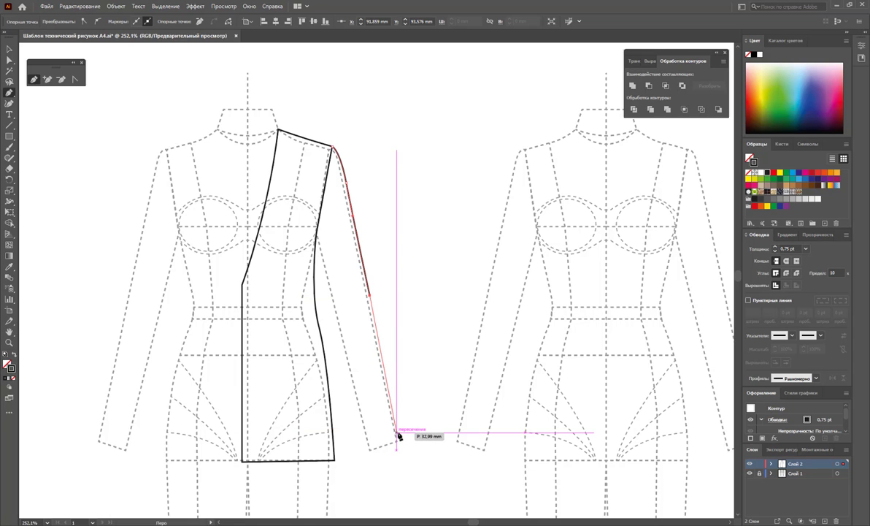
click(399, 432)
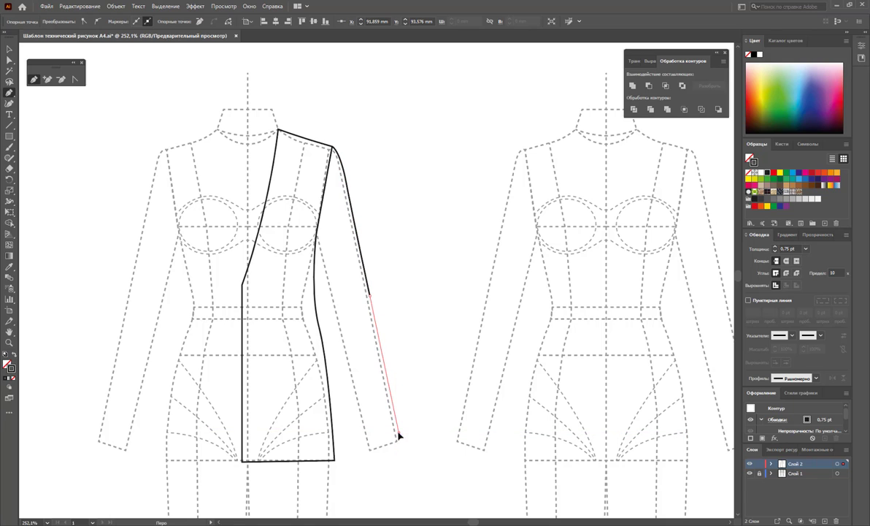
click(366, 442)
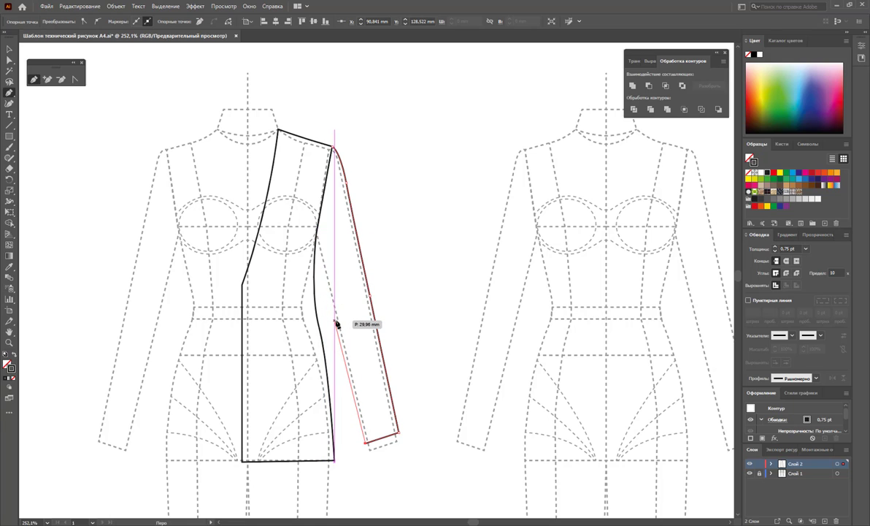
click(316, 232)
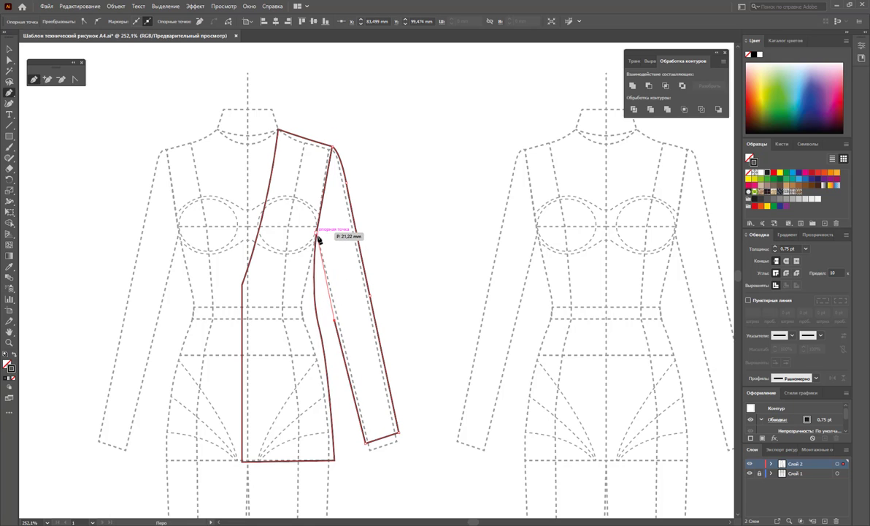
click(335, 149)
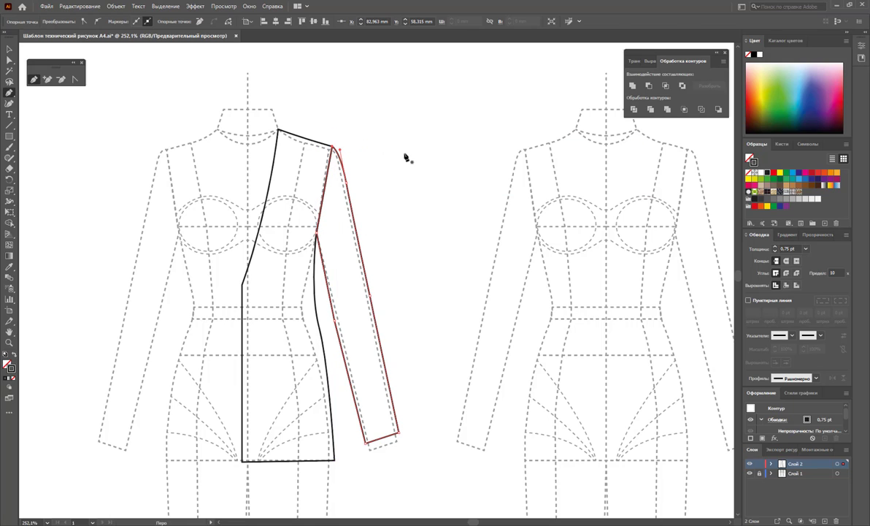
ctrl+click(406, 158)
click(406, 153)
click(415, 154)
click(436, 193)
click(436, 224)
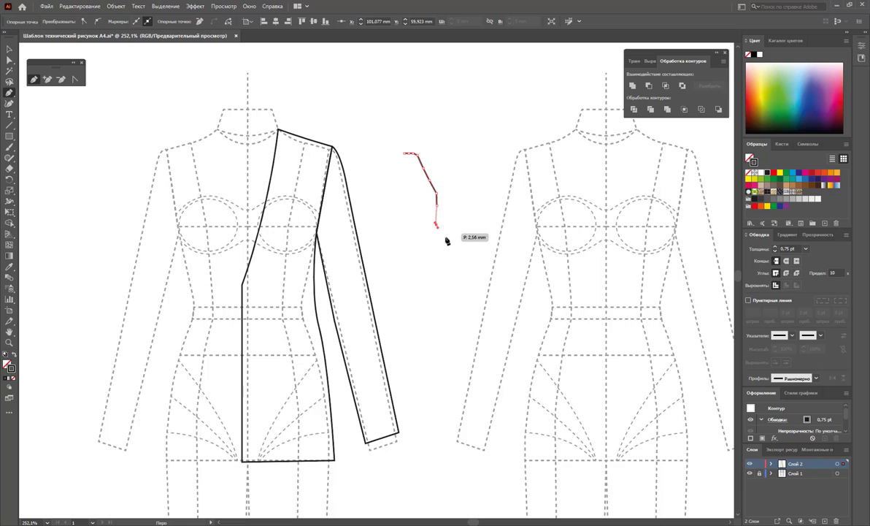
click(445, 235)
click(450, 288)
click(454, 324)
click(459, 345)
click(462, 368)
click(468, 385)
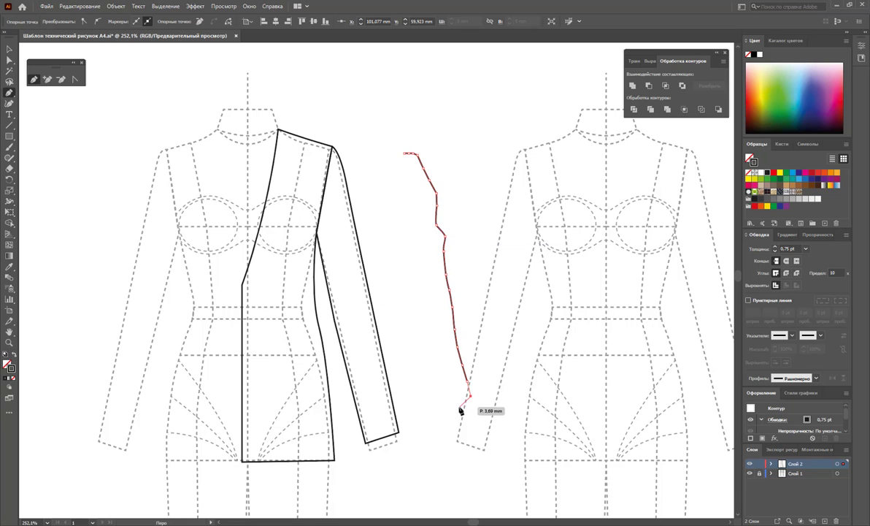
click(474, 407)
click(444, 421)
click(427, 356)
click(424, 318)
click(408, 272)
click(403, 247)
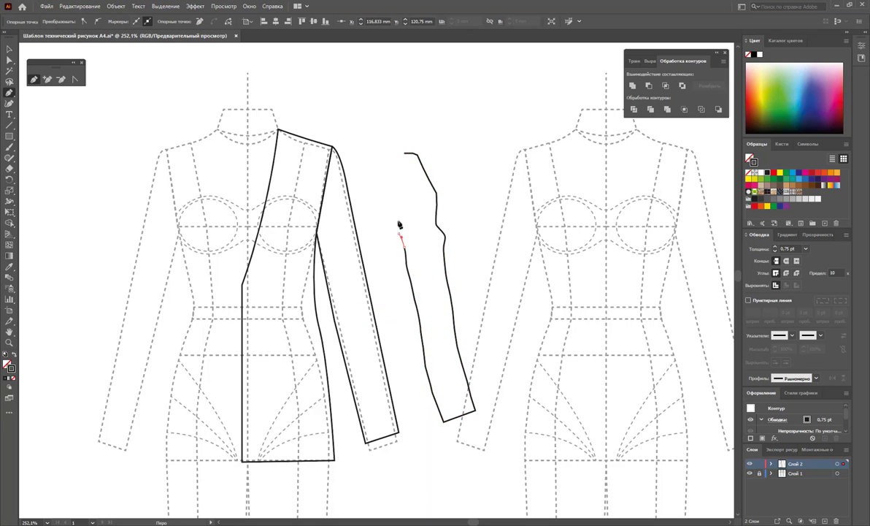
click(399, 232)
click(399, 209)
click(404, 154)
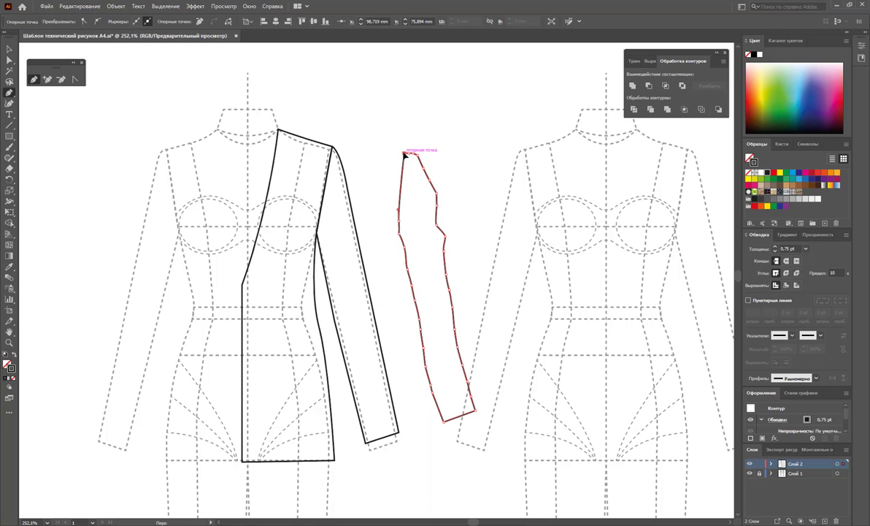
click(8, 49)
click(473, 130)
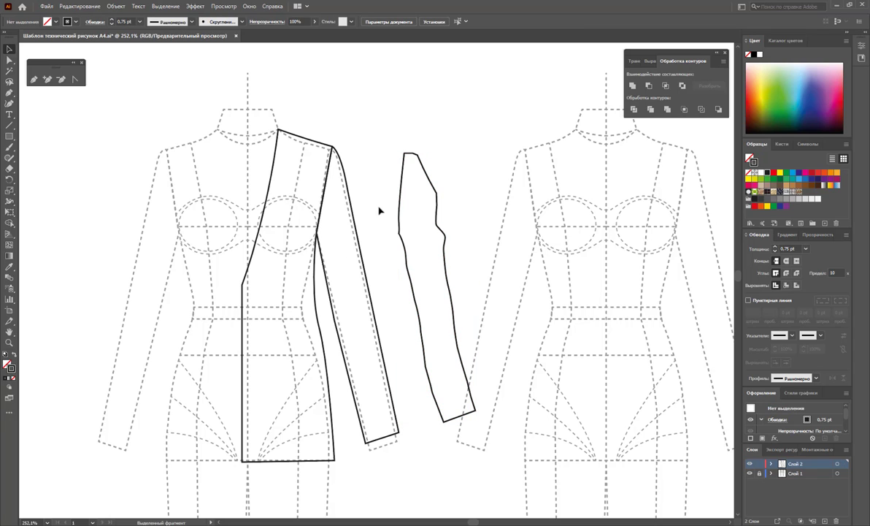
click(10, 62)
drag(462, 223, 336, 271)
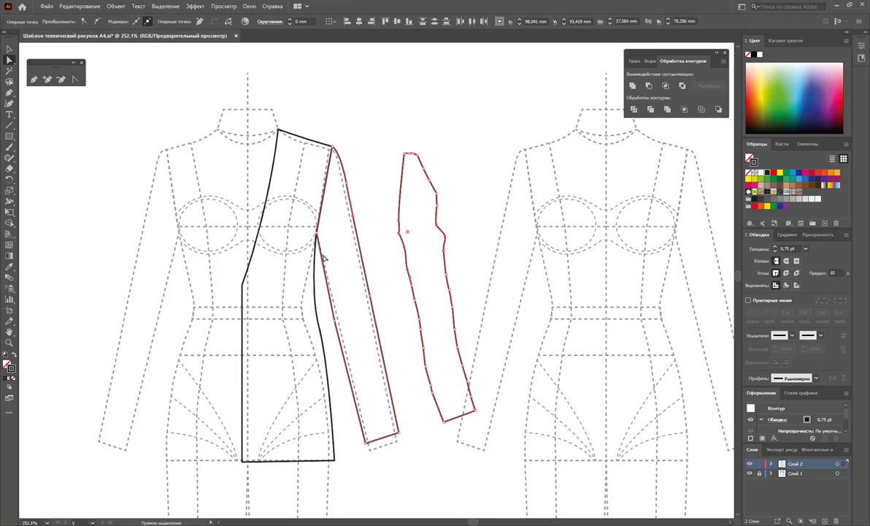
click(9, 49)
click(454, 177)
click(418, 234)
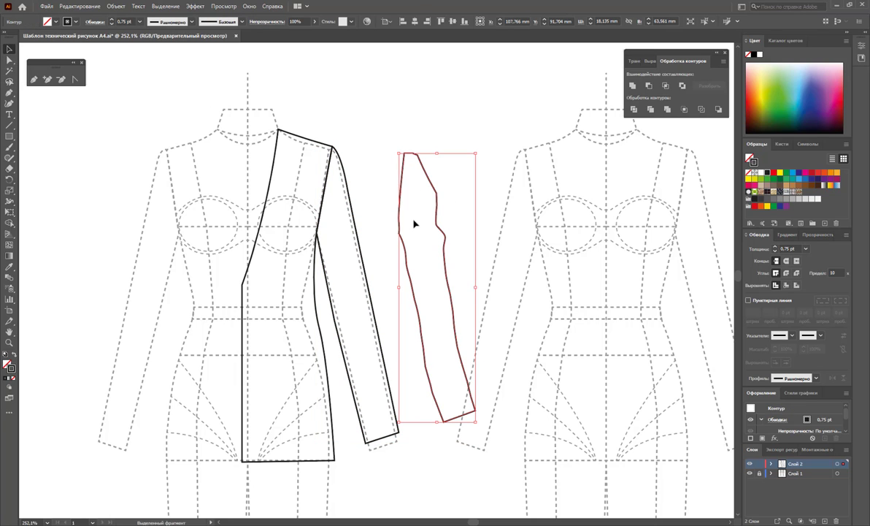
key(Delete)
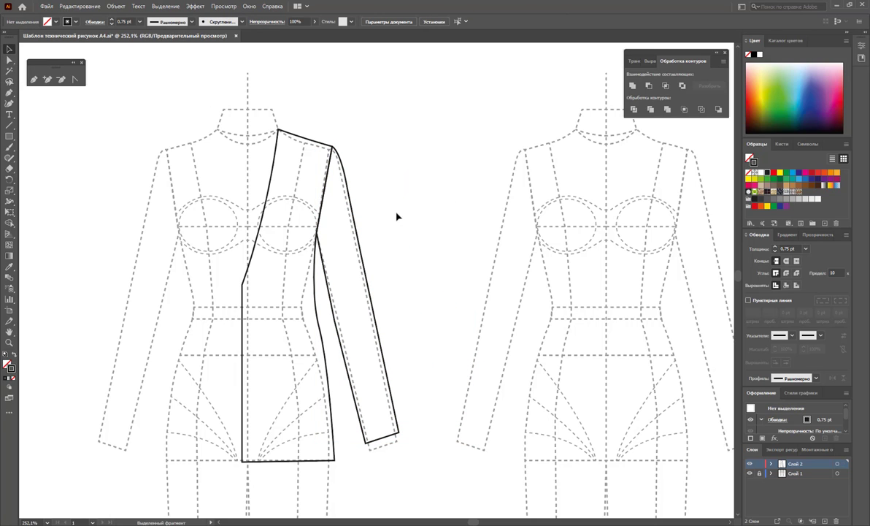
Step: Select the sleeve outline to inspect its armhole anchor, then deselect it
click(13, 61)
click(320, 252)
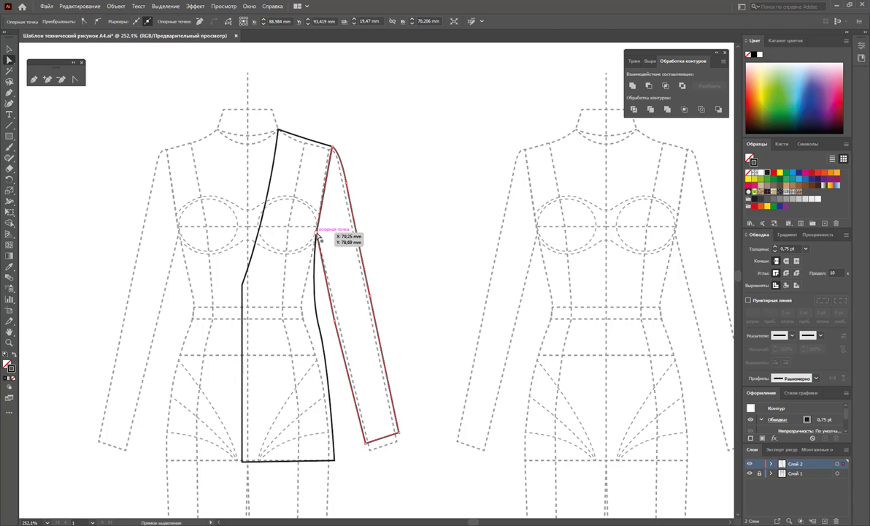
click(319, 238)
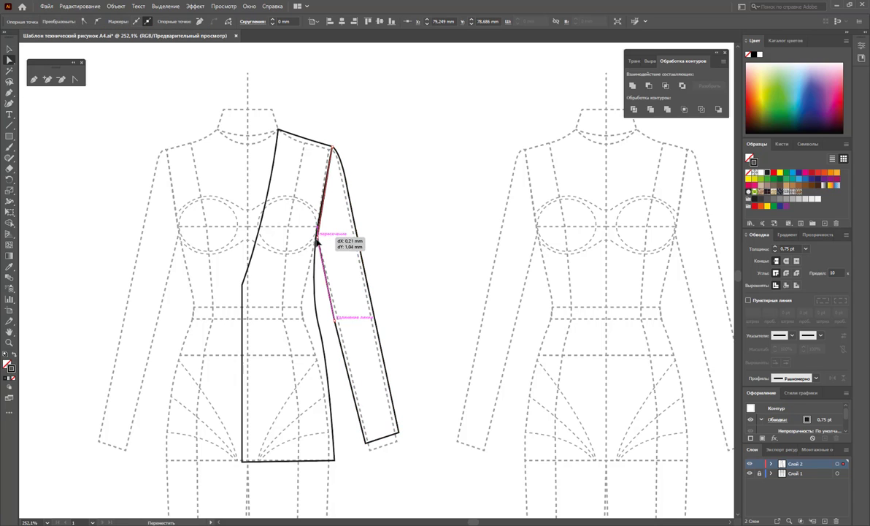
click(414, 241)
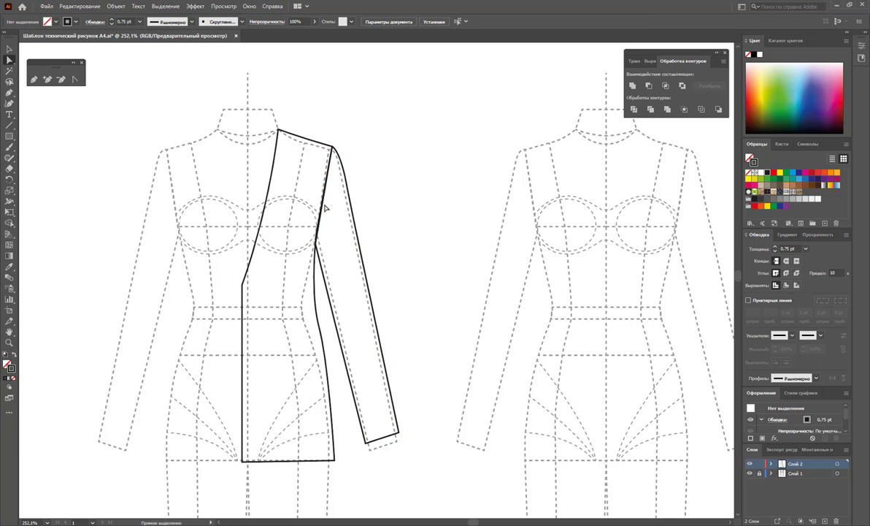
click(318, 245)
click(445, 219)
Step: Draw a closed triangular inner panel from the neckline down to the front corner
click(34, 79)
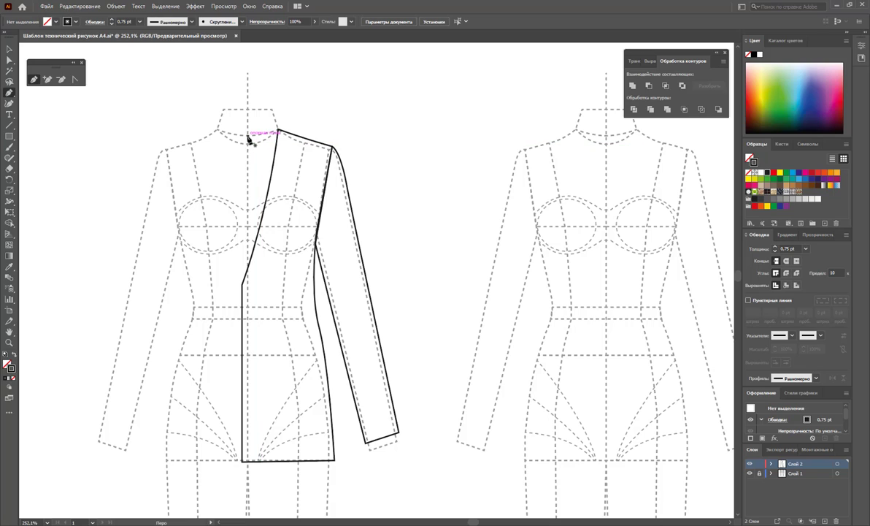
click(278, 132)
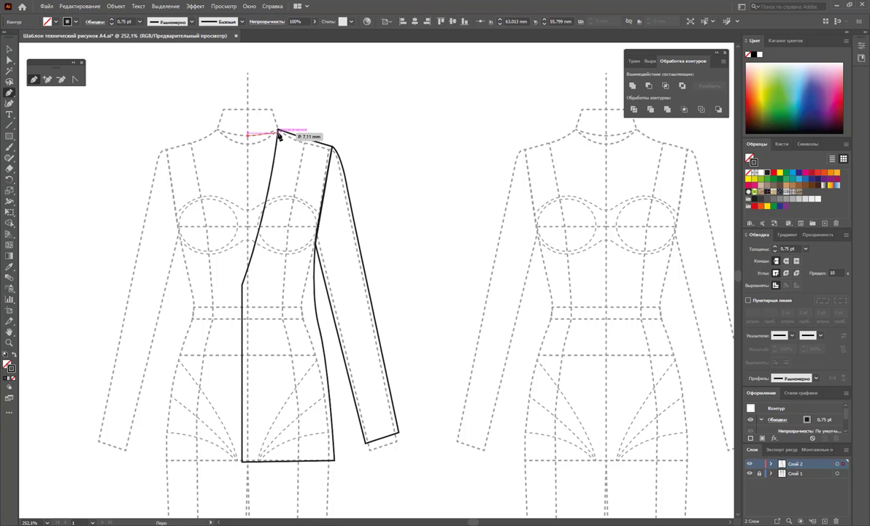
click(278, 132)
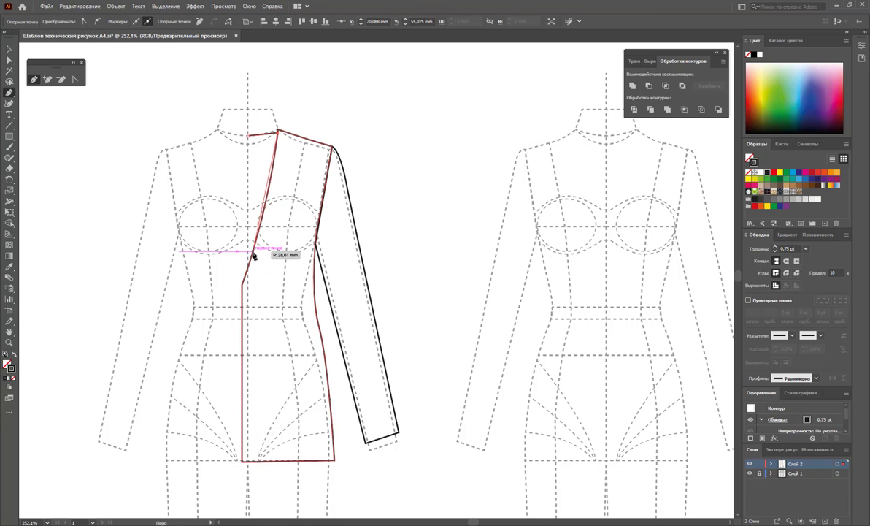
click(242, 279)
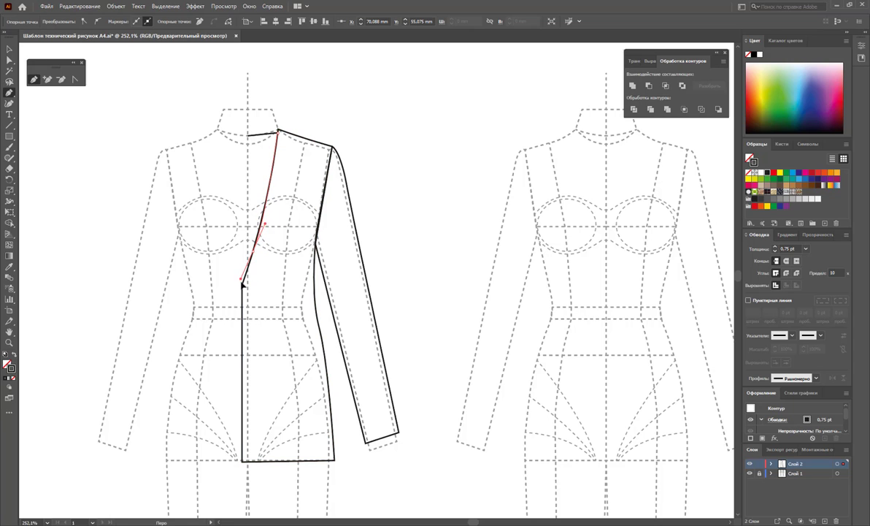
click(242, 280)
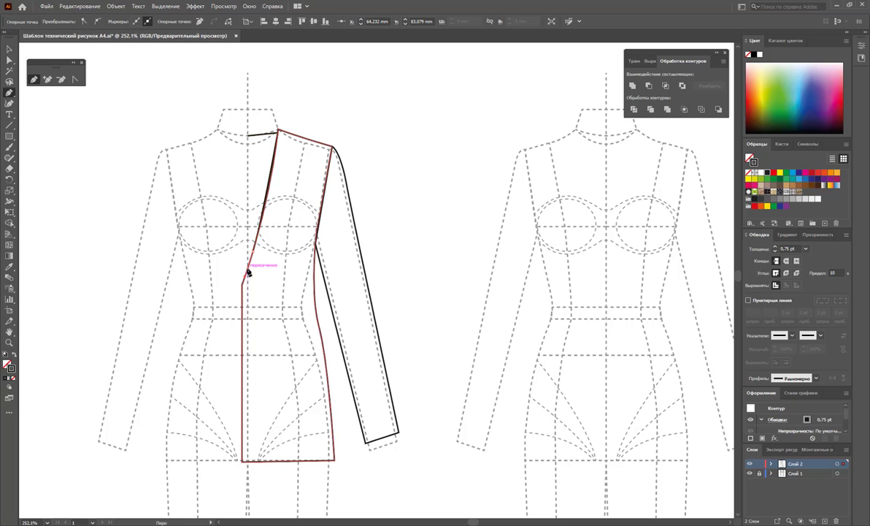
click(248, 135)
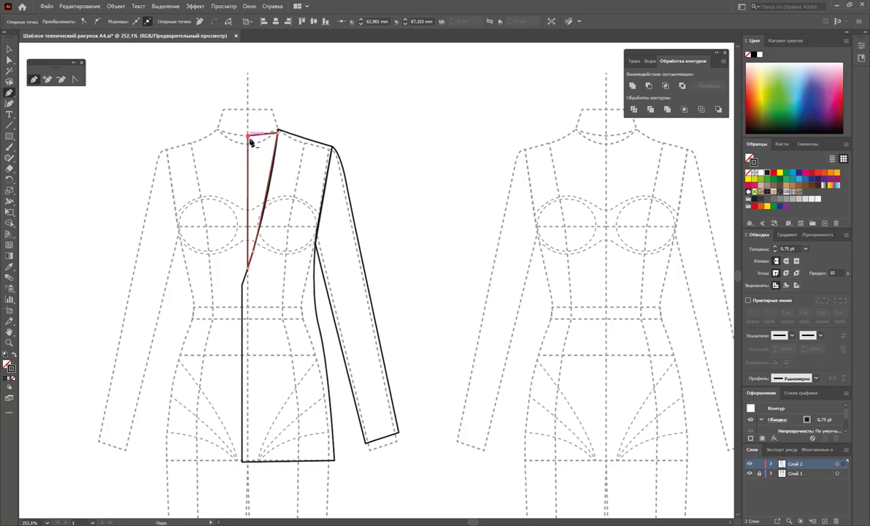
Step: Bow the inner panel's diagonal edge into a gentle curve and deselect
click(9, 60)
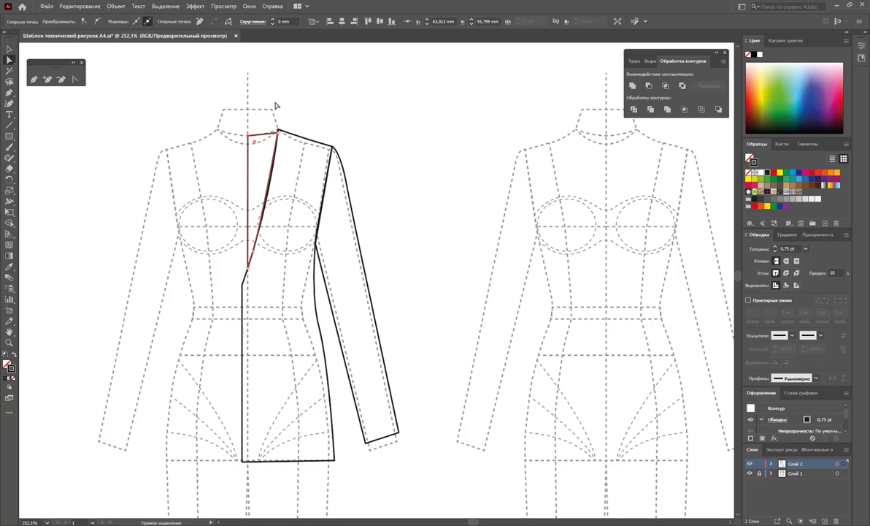
click(277, 133)
drag(265, 229, 275, 182)
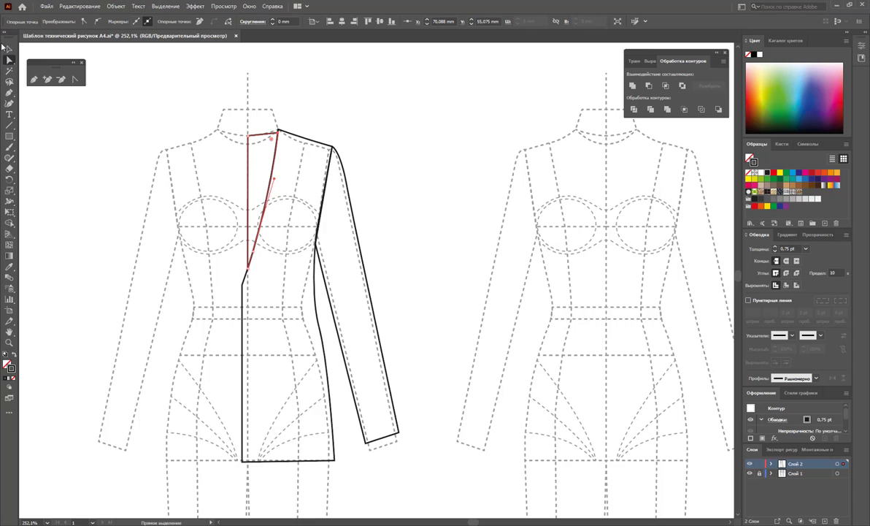
click(9, 49)
click(304, 94)
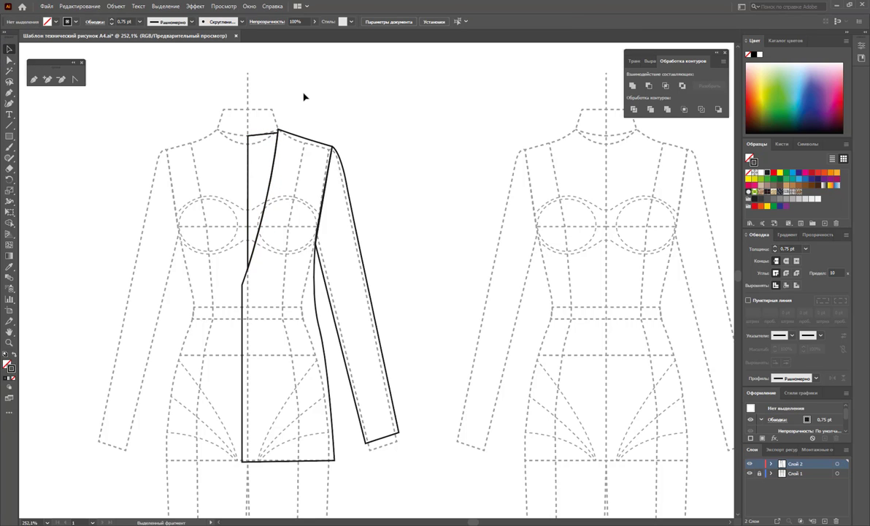
Step: Draw a closed four-corner collar stand across the neckline top, then deselect it
key(a)
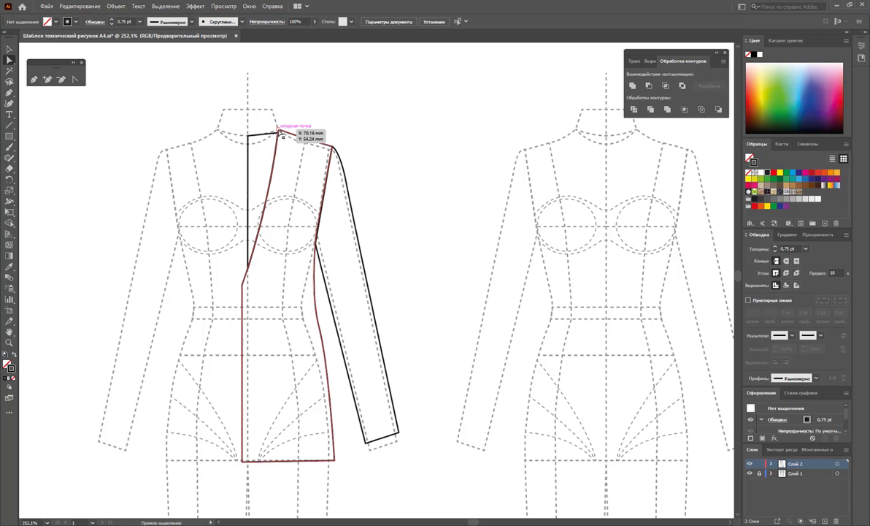
click(33, 79)
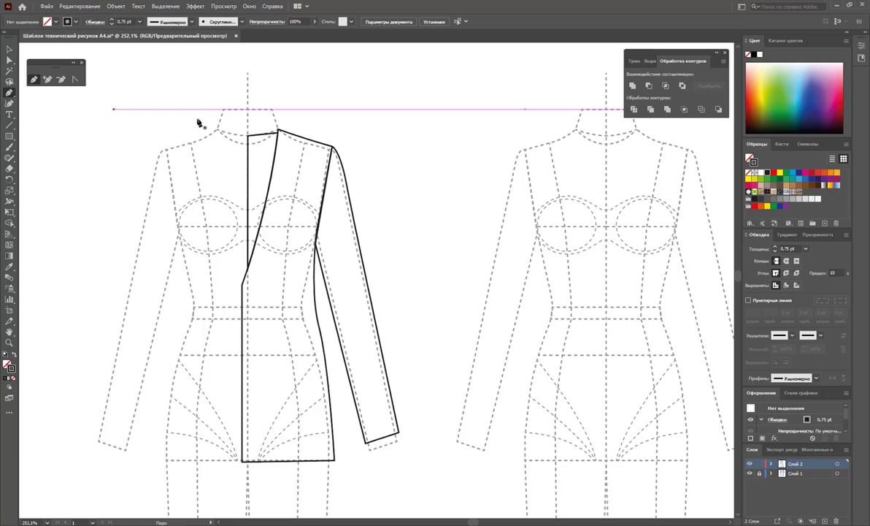
click(248, 118)
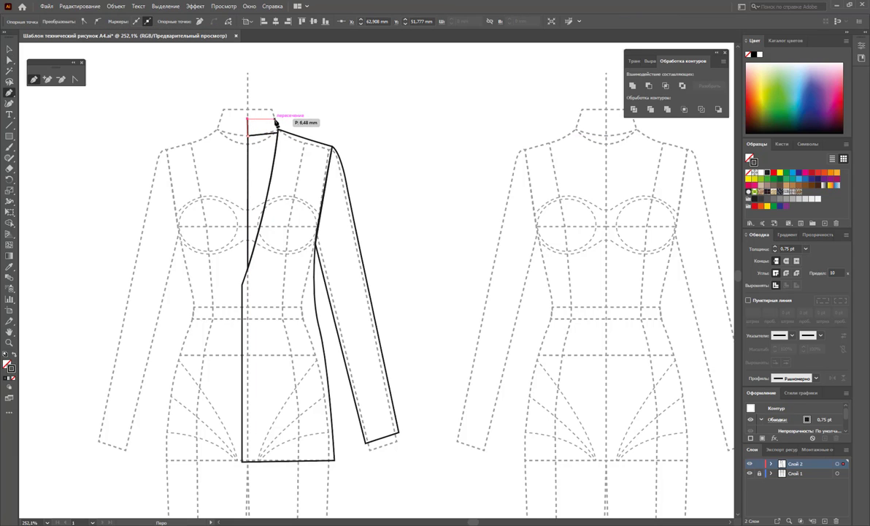
click(276, 119)
click(278, 132)
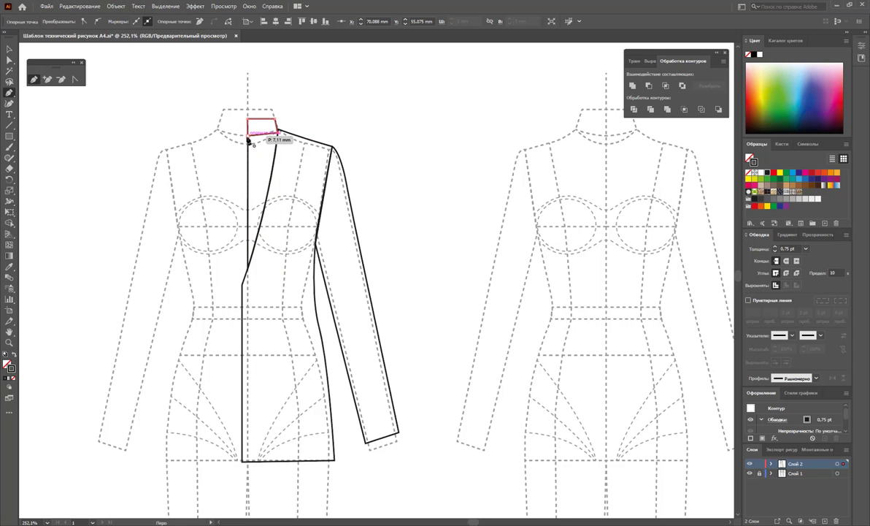
click(249, 137)
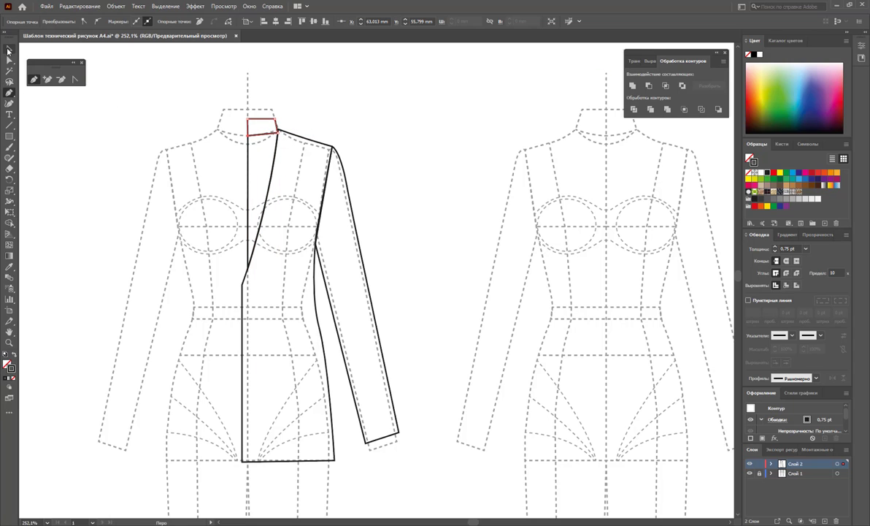
click(9, 50)
click(325, 112)
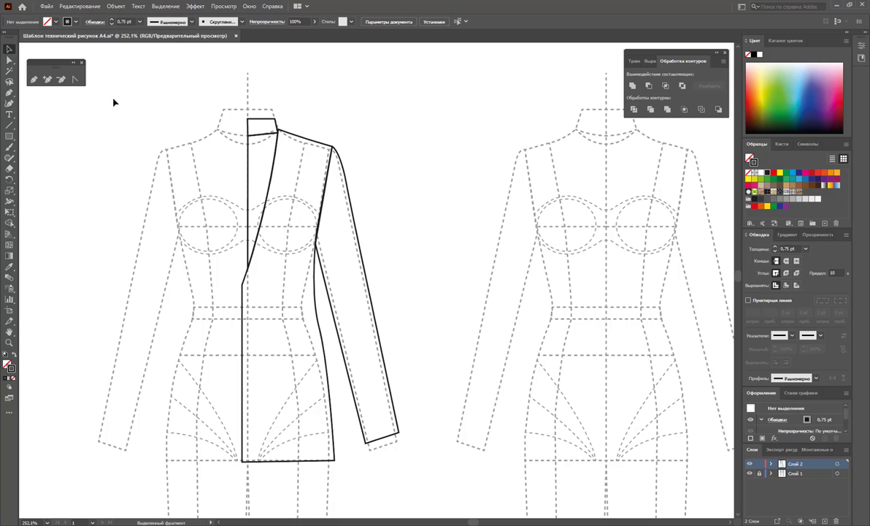
click(35, 80)
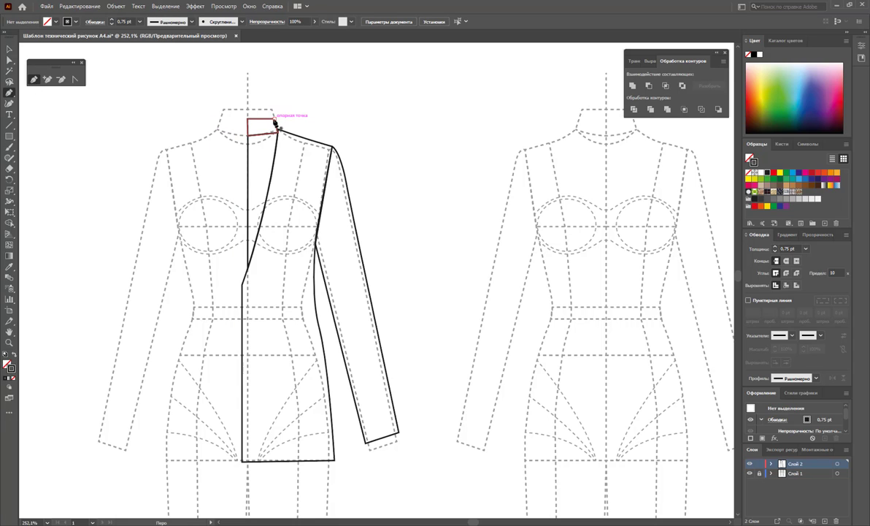
Step: Draw the curved lapel edge from the collar corner down to the break point
mouse_move(277, 127)
mouse_down()
mouse_move(268, 182)
mouse_move(289, 173)
mouse_move(275, 183)
mouse_move(259, 233)
mouse_up()
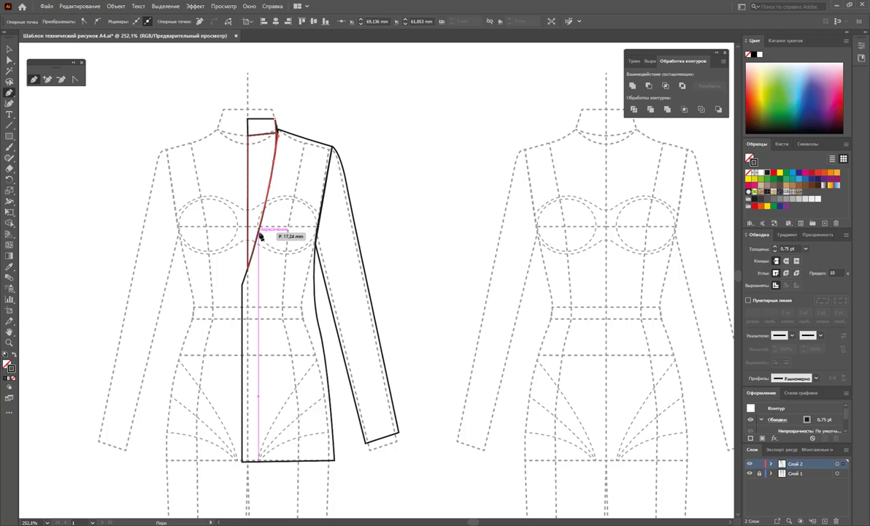
mouse_move(259, 232)
mouse_down()
mouse_move(243, 288)
mouse_move(292, 180)
mouse_move(288, 169)
mouse_move(297, 166)
mouse_up()
drag(276, 129, 291, 134)
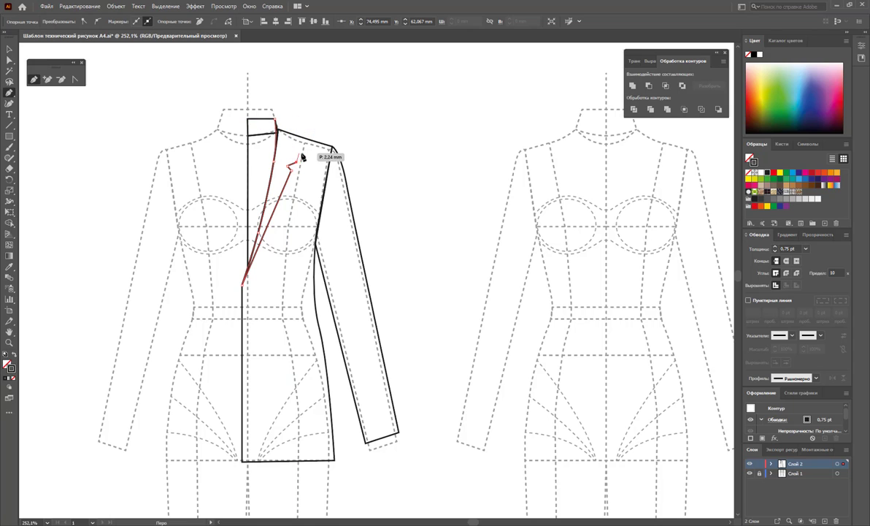
drag(313, 157, 321, 157)
key(ctrl+z)
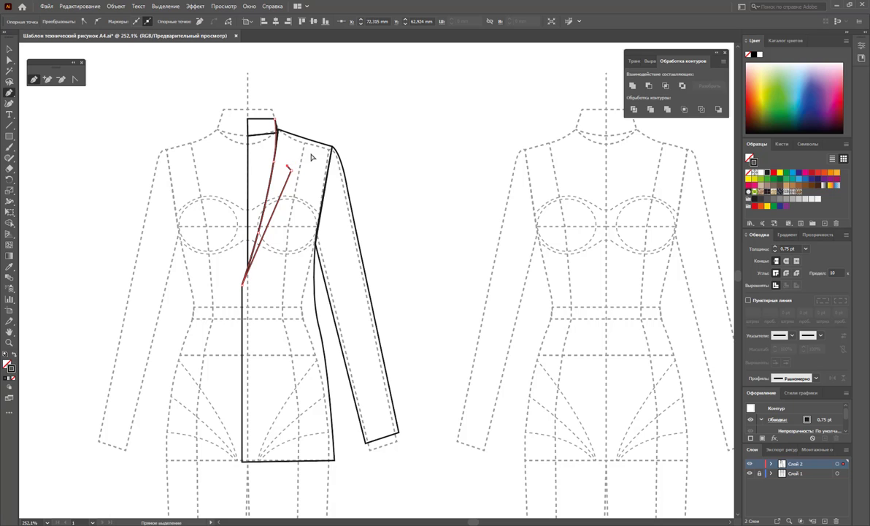
drag(289, 168, 290, 158)
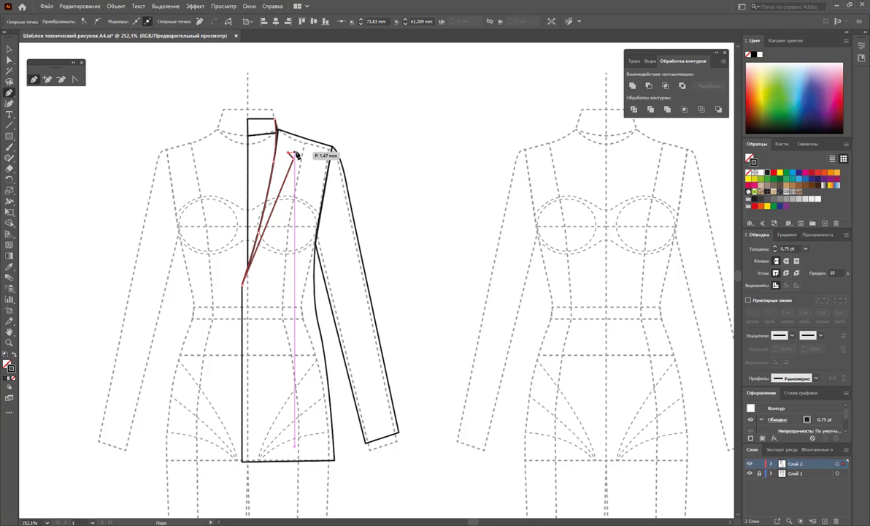
Step: Add the lapel notch corners and curve the collar line to the shoulder
click(296, 151)
click(289, 156)
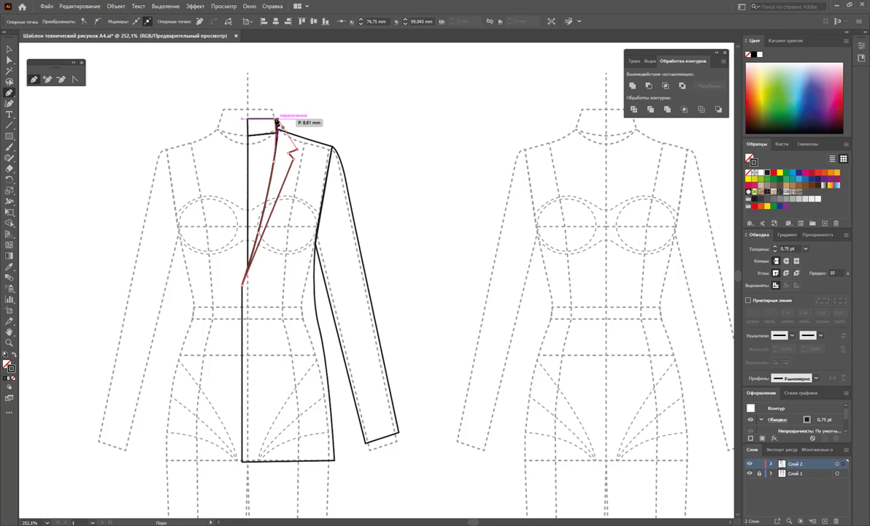
click(276, 122)
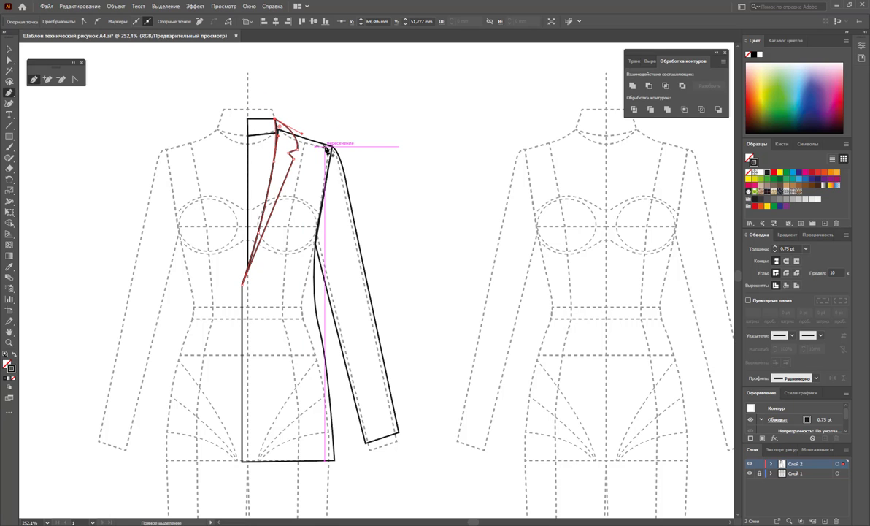
click(333, 146)
ctrl+click(311, 156)
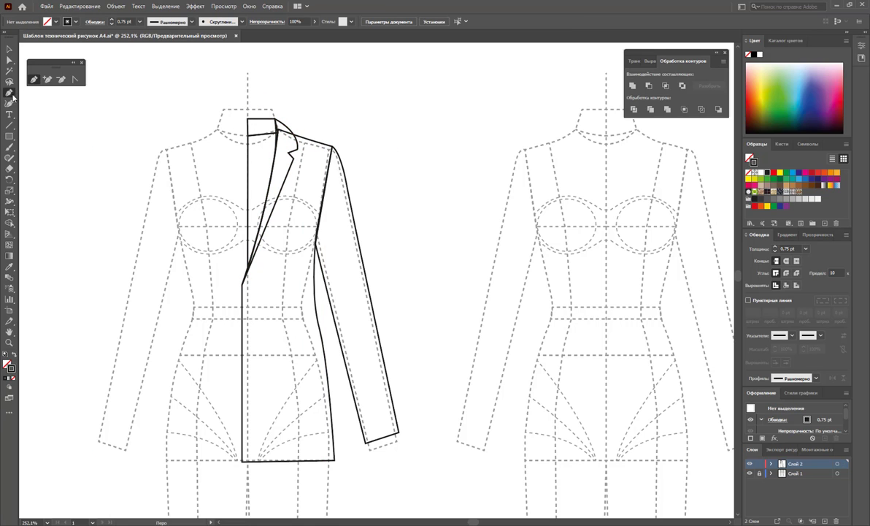
click(9, 60)
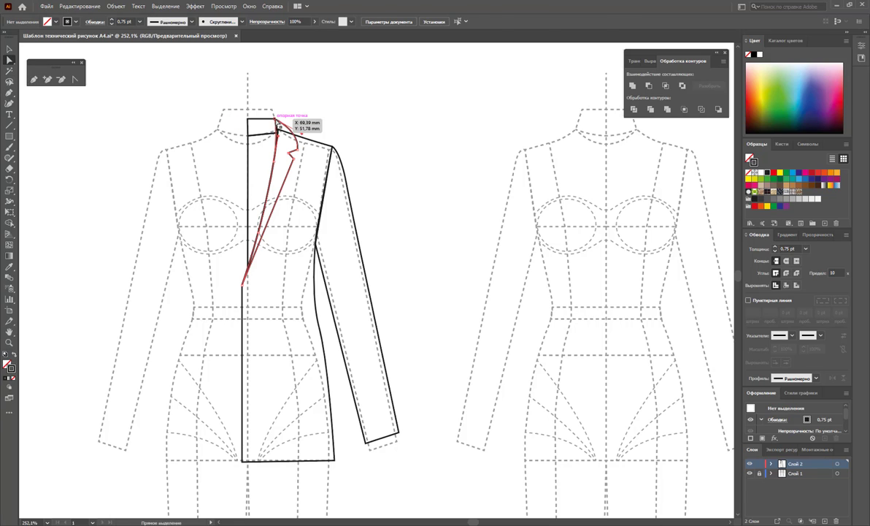
Step: Move lapel anchors and convert the collar anchor to reshape the collar edge
click(300, 136)
drag(301, 138, 295, 152)
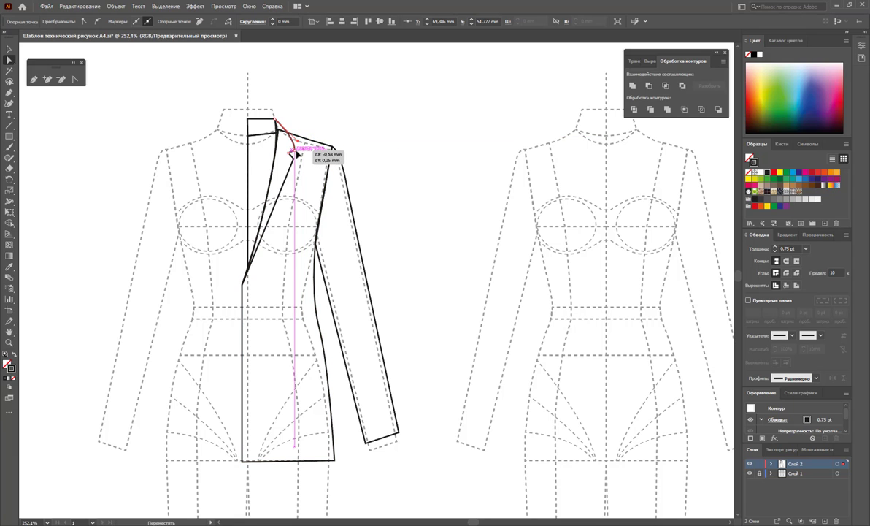
click(47, 78)
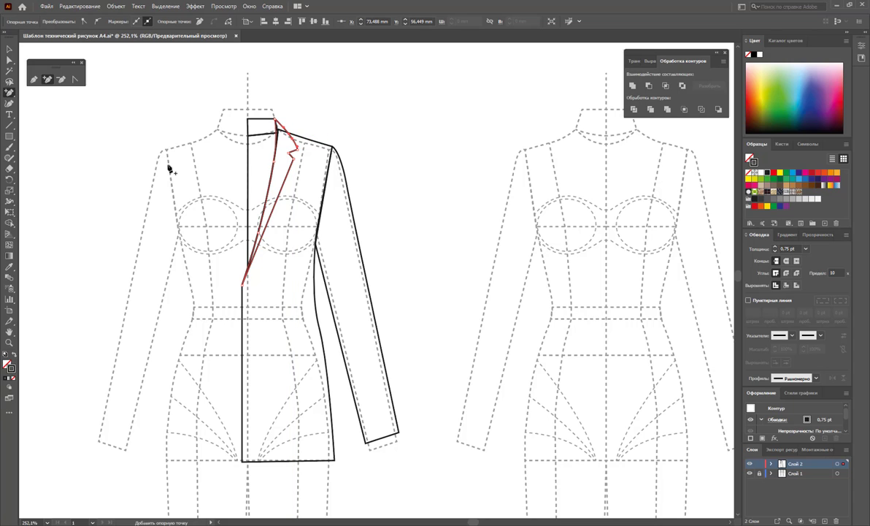
click(9, 60)
drag(294, 143, 294, 141)
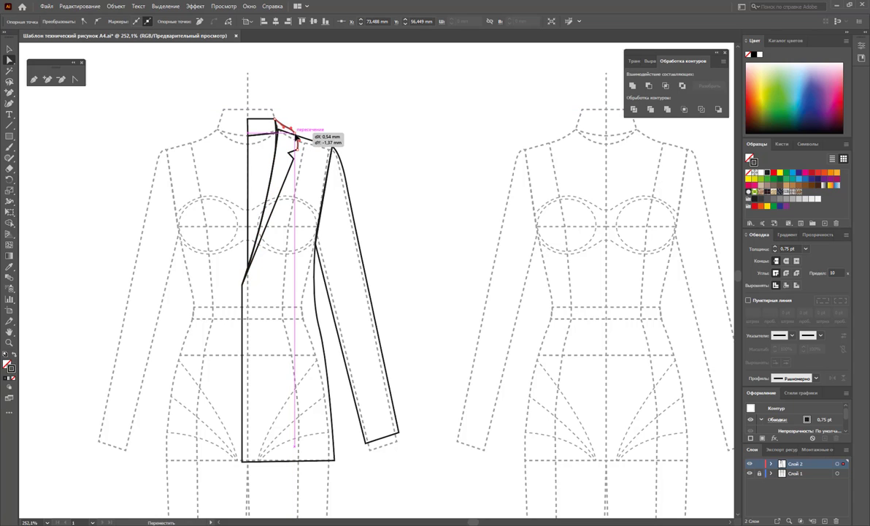
click(75, 79)
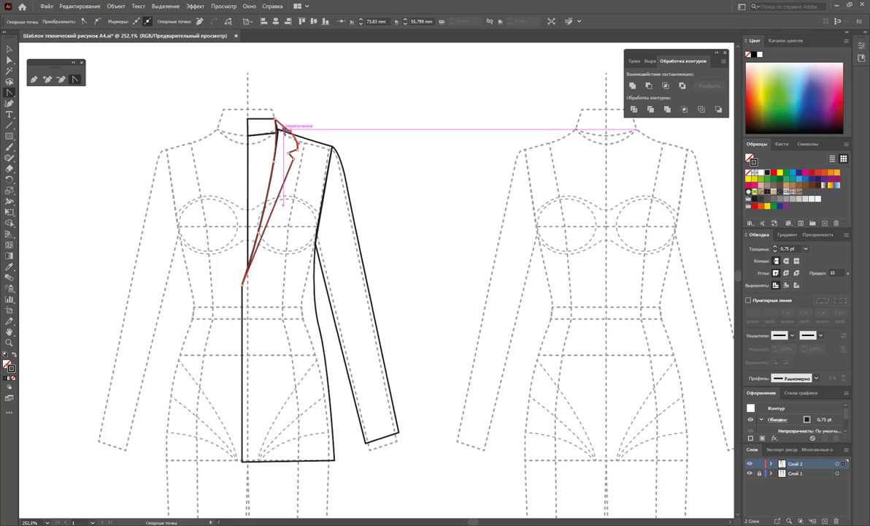
click(276, 129)
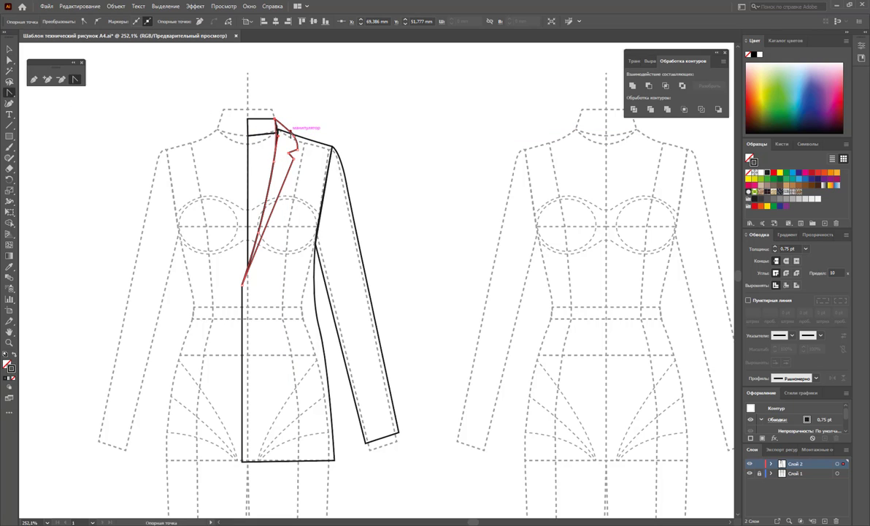
key(a)
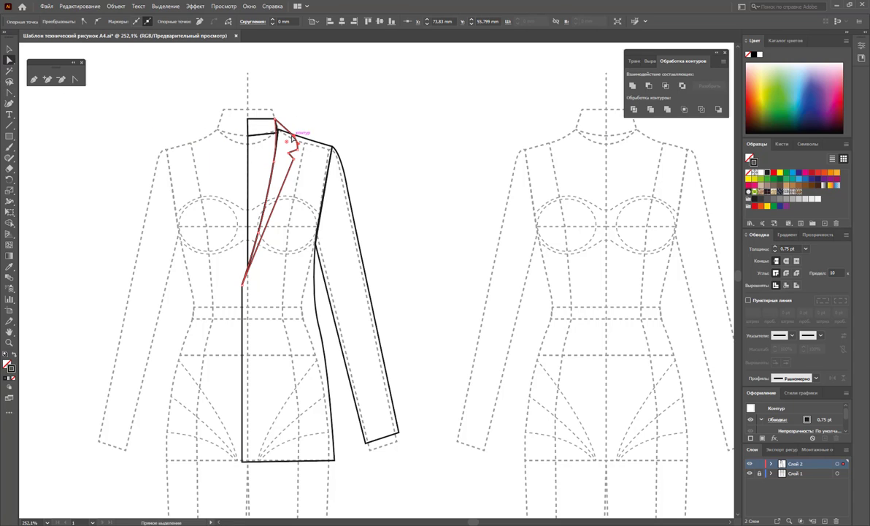
drag(296, 140, 295, 138)
Step: Delete an extra collar anchor, nudge the notch corner into place, and deselect the lapel
click(61, 79)
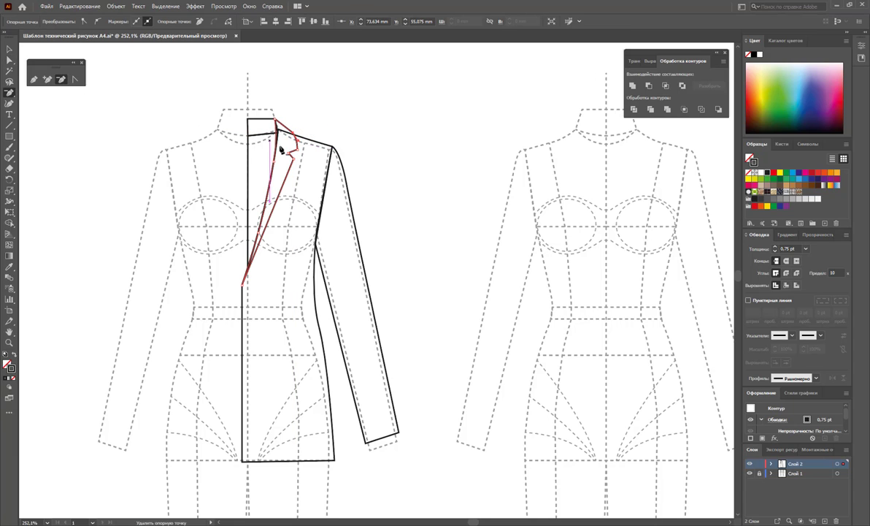
click(296, 139)
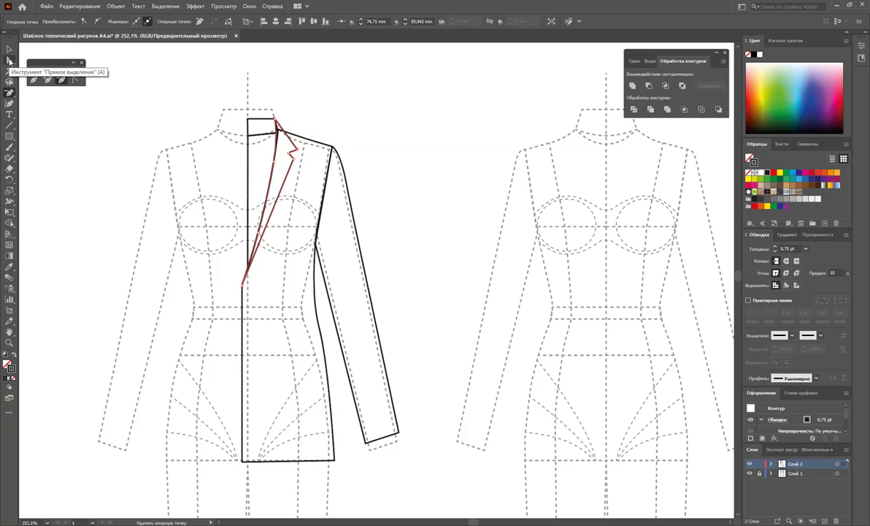
click(10, 60)
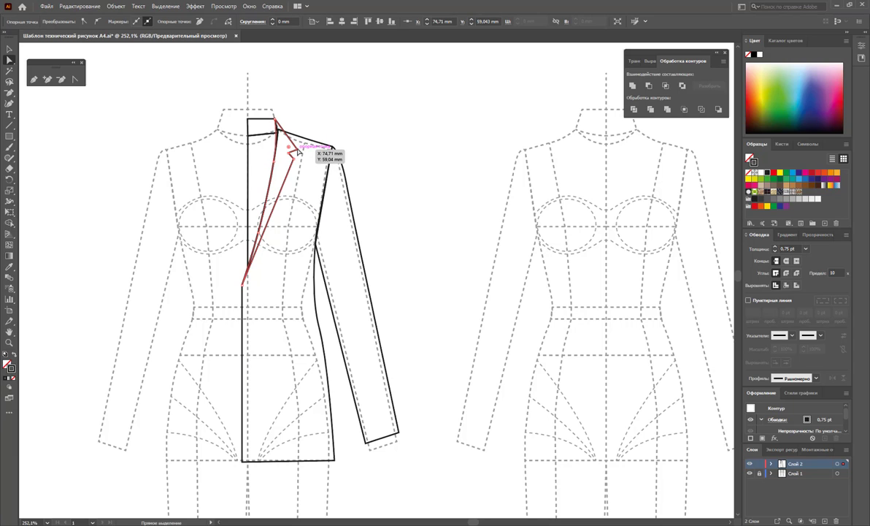
click(296, 146)
click(47, 79)
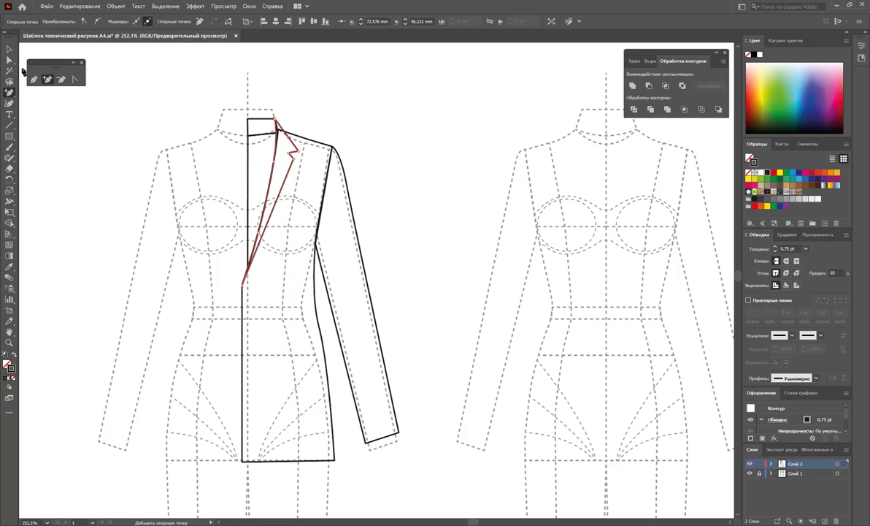
click(10, 60)
drag(290, 139, 294, 136)
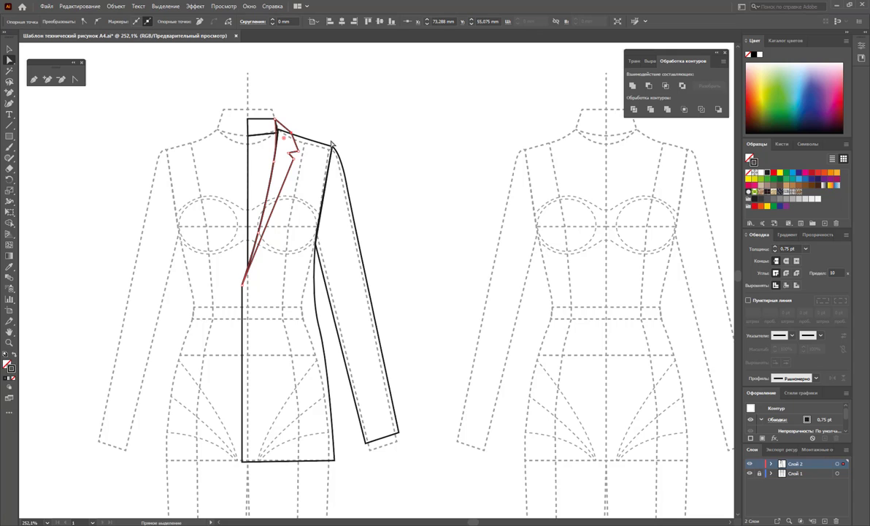
click(10, 49)
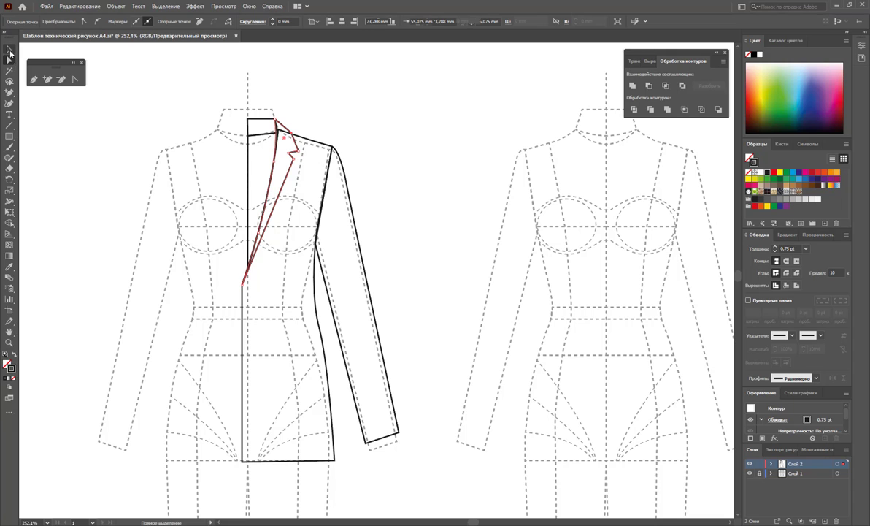
click(354, 97)
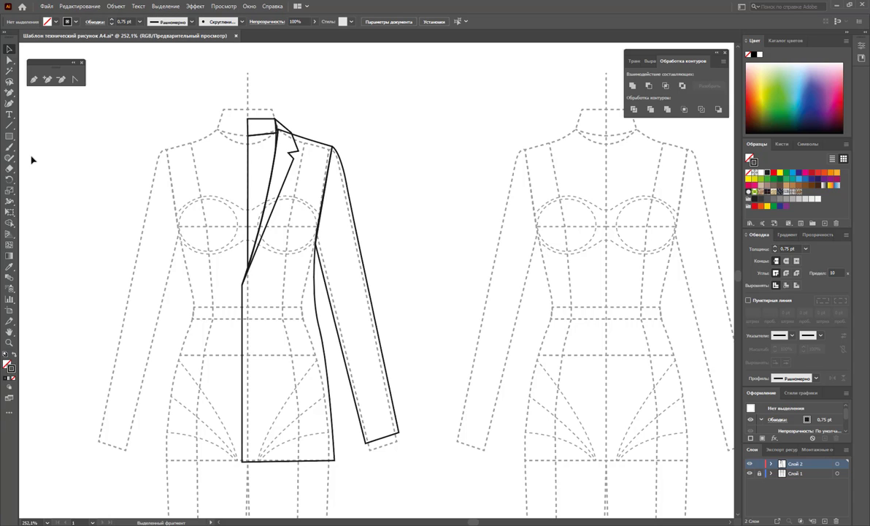
Step: Pull the lapel notch anchor down slightly to reshape the notch
click(9, 60)
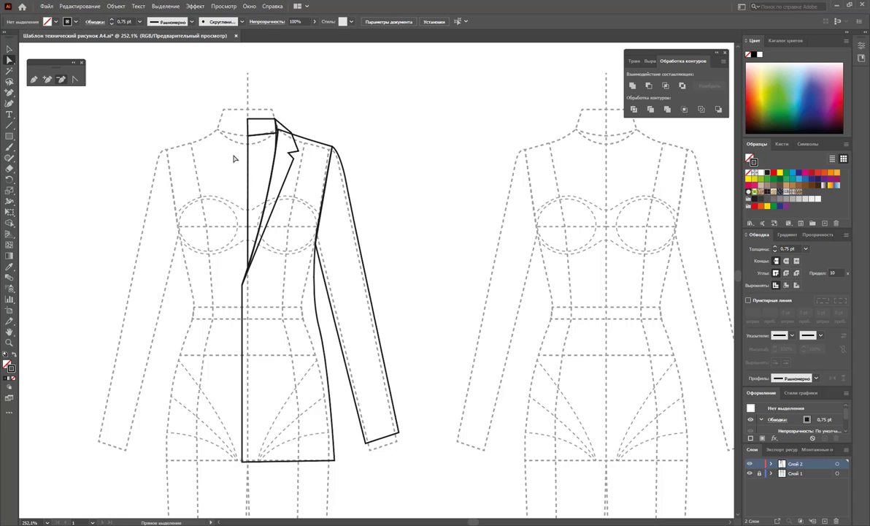
drag(290, 160, 292, 167)
click(294, 174)
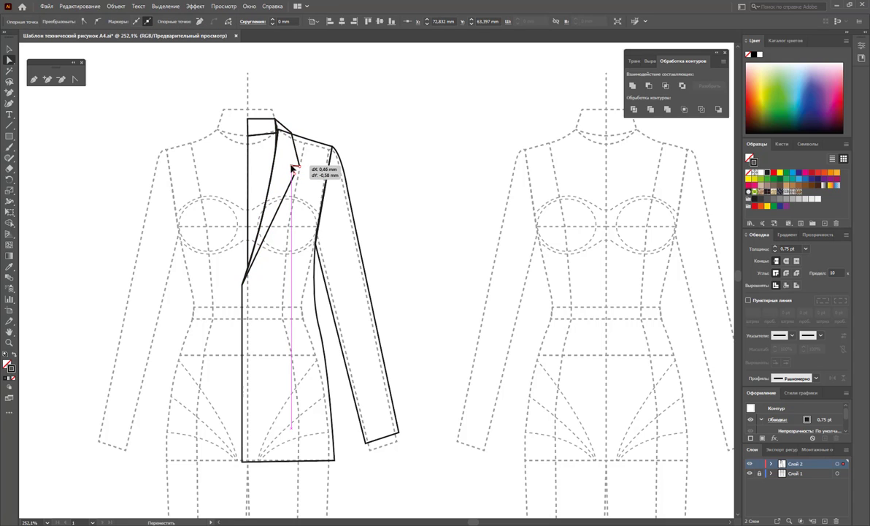
drag(291, 168, 294, 168)
Step: Draw a short straight line across the lapel notch to close the gap
click(10, 125)
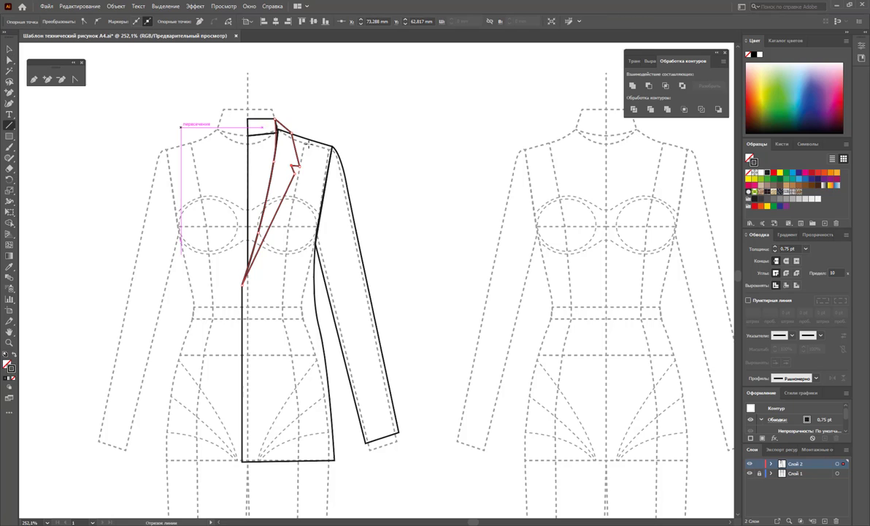
drag(294, 167, 275, 155)
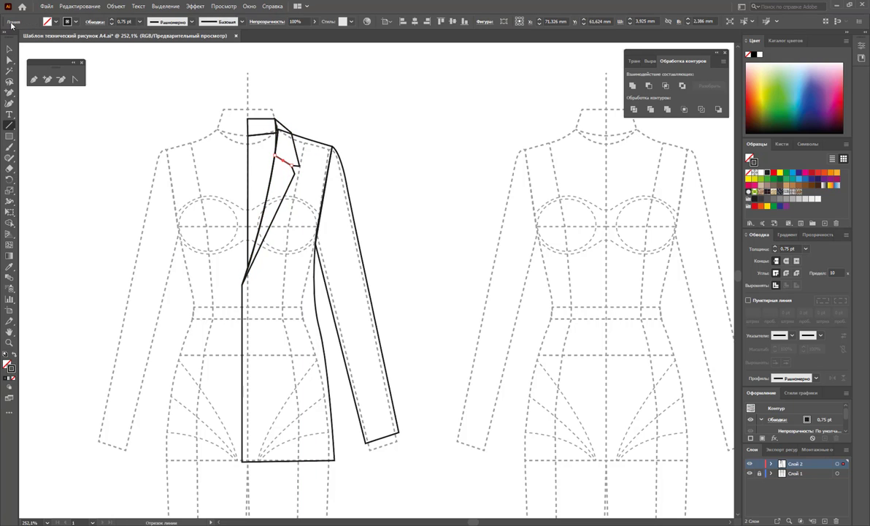
click(10, 49)
click(349, 116)
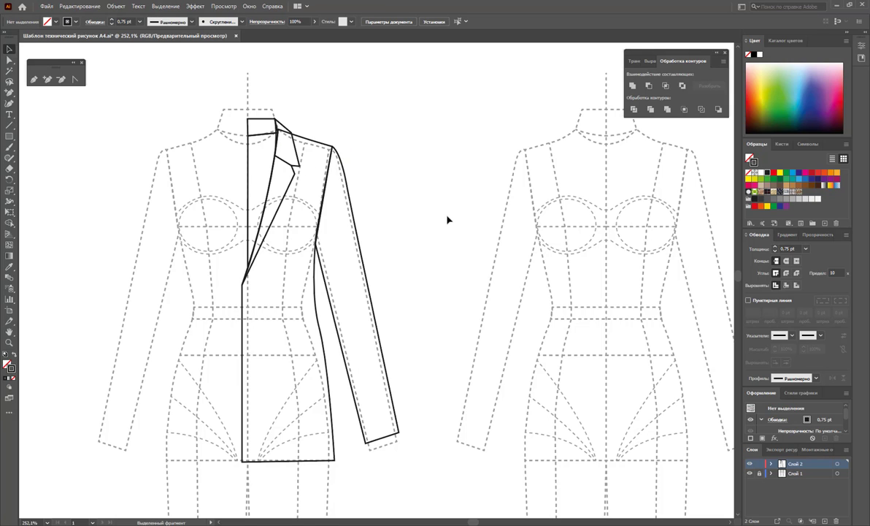
click(256, 126)
click(8, 61)
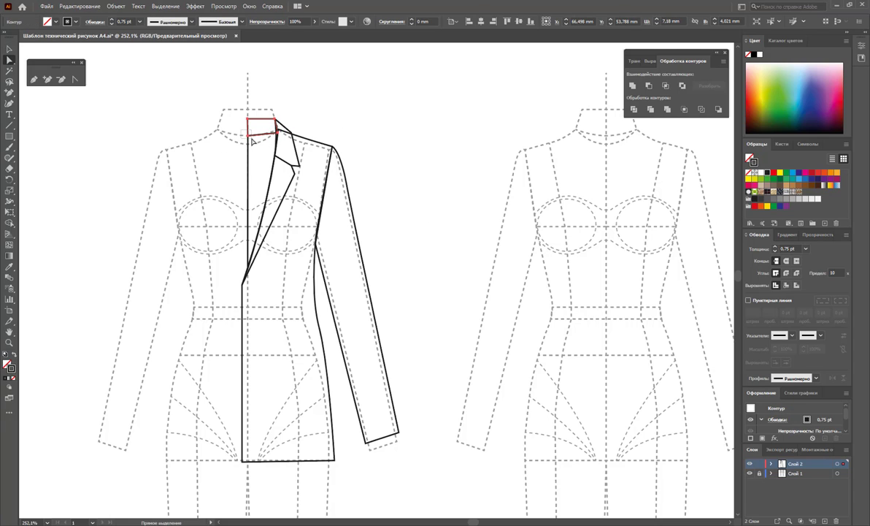
click(251, 137)
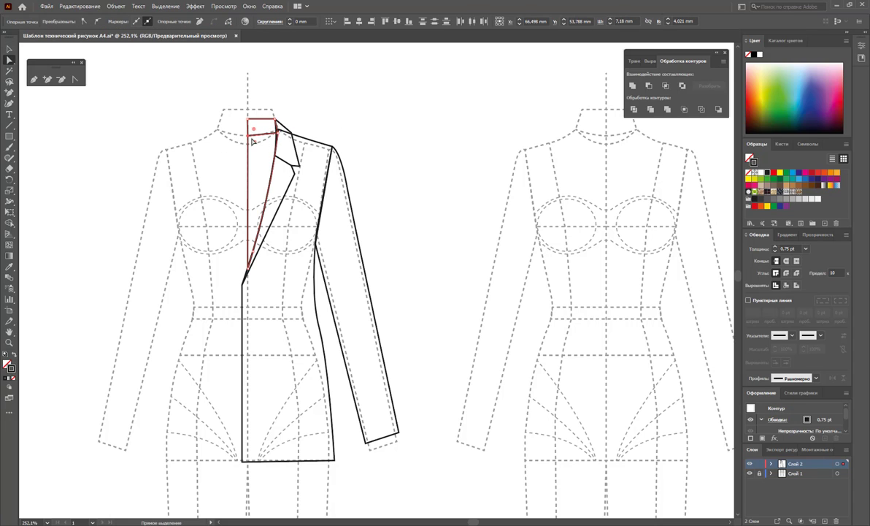
shift+click(292, 141)
click(356, 139)
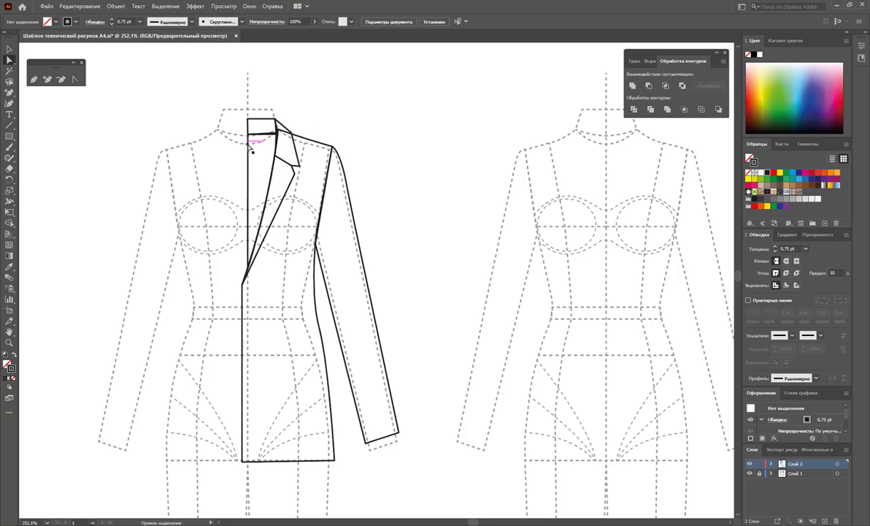
click(278, 134)
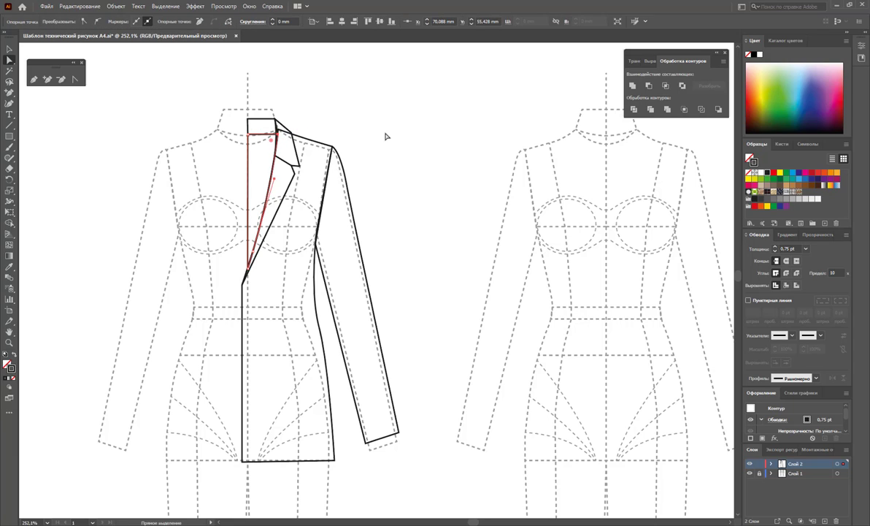
click(344, 139)
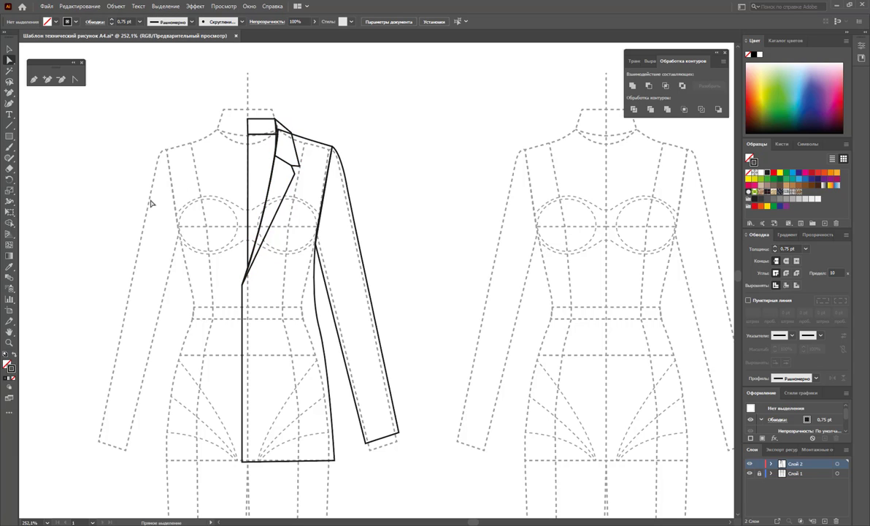
Step: Draw a narrow four-corner welt pocket rectangle on the chest and start the dart below
click(34, 80)
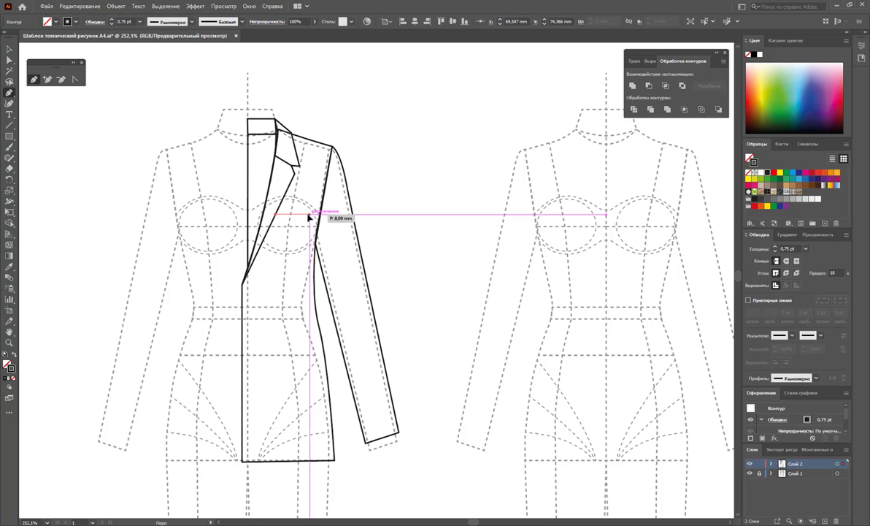
click(276, 214)
click(309, 213)
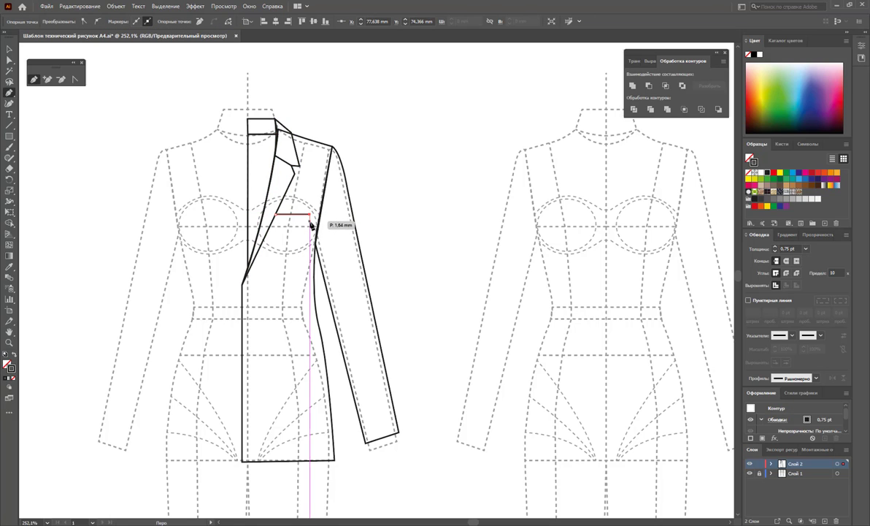
click(309, 219)
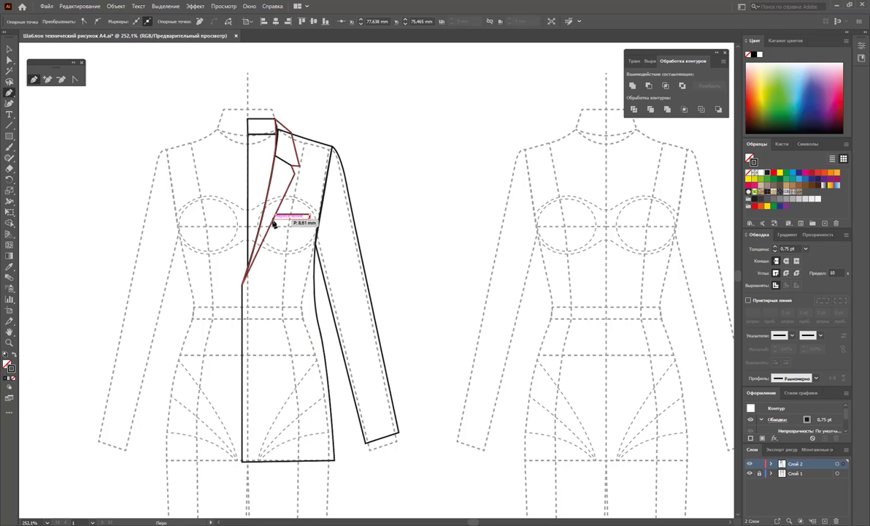
click(273, 219)
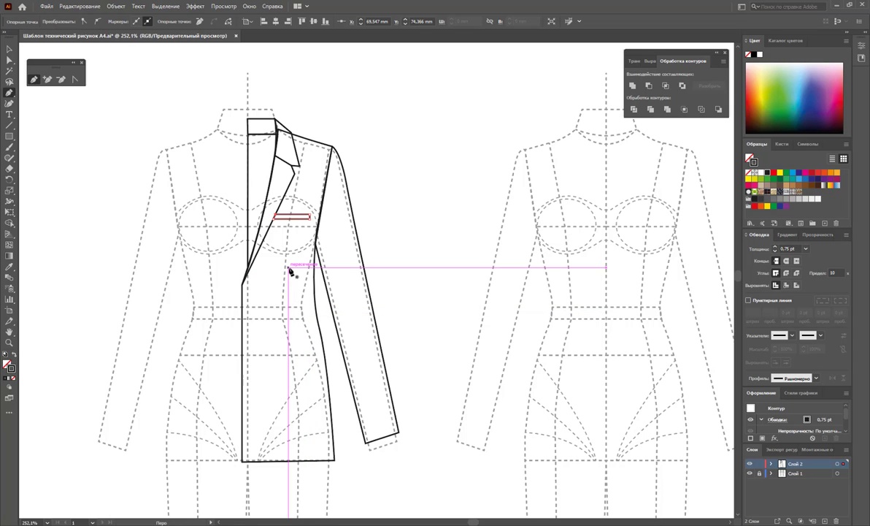
click(288, 267)
Step: Draw the curved front dart toward the waist, redrawing its lower curve and nudging it left
drag(289, 340, 293, 353)
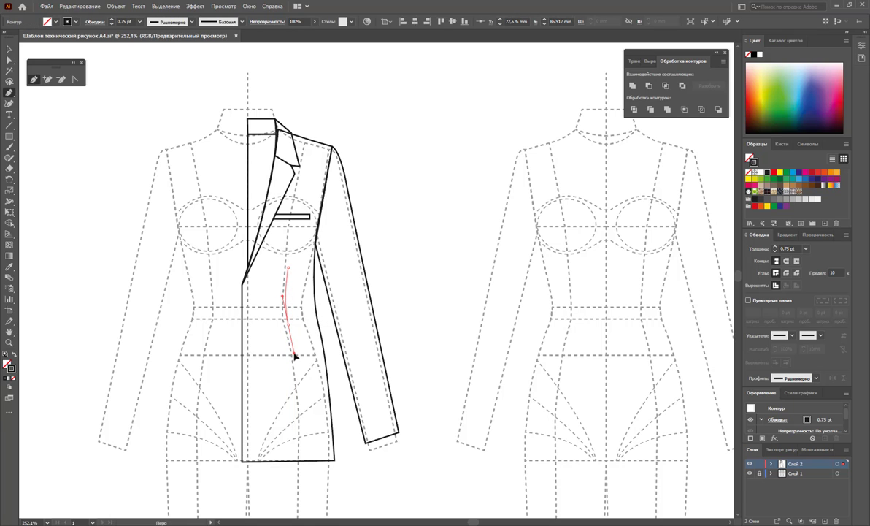
key(ctrl+z)
mouse_move(288, 325)
mouse_down()
mouse_move(295, 348)
mouse_move(305, 334)
mouse_up()
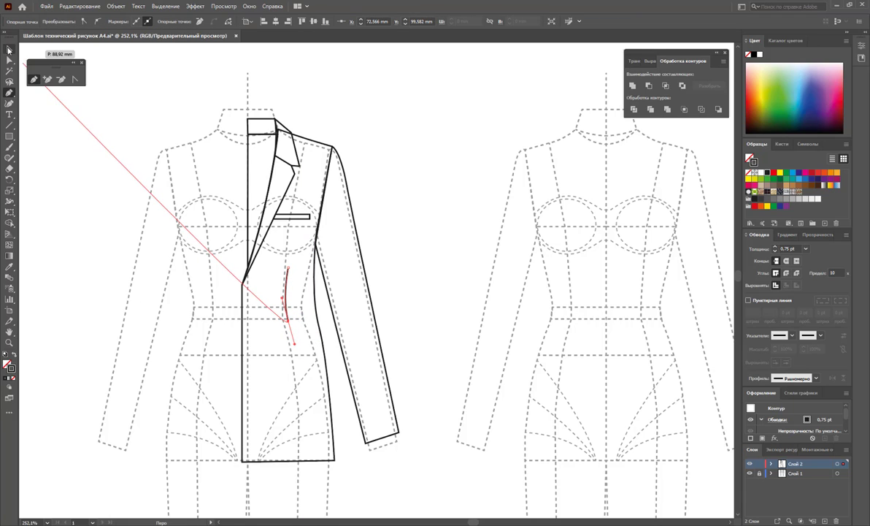
click(10, 49)
click(325, 316)
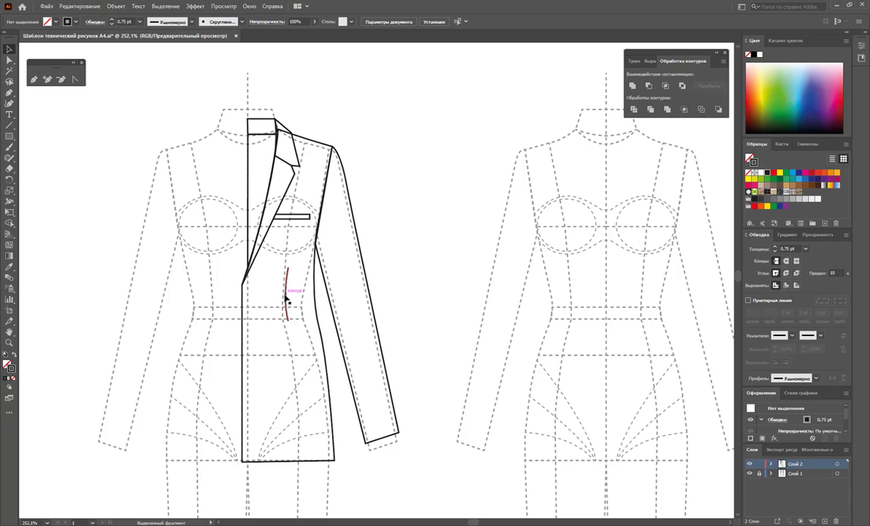
click(285, 292)
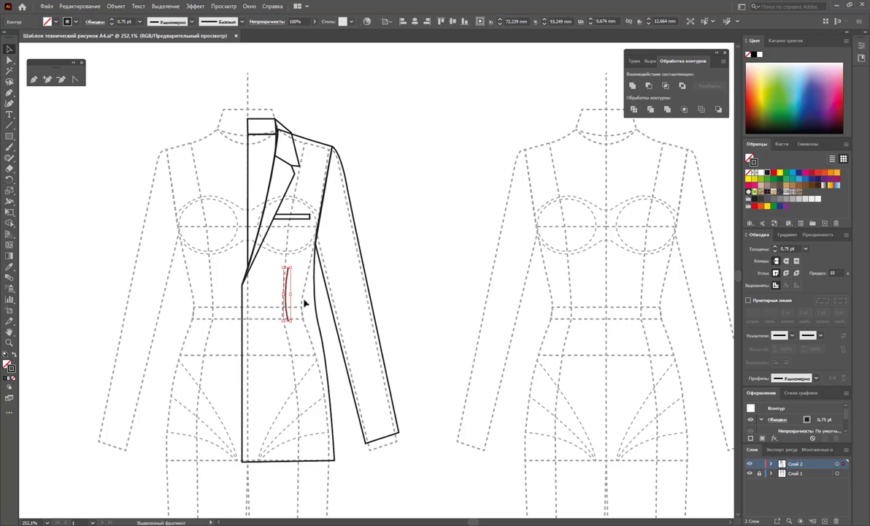
key(Left)
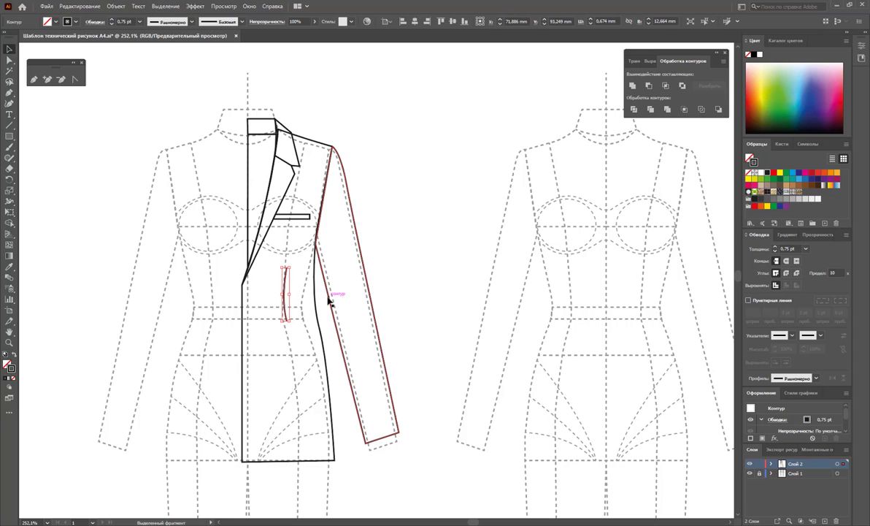
click(331, 349)
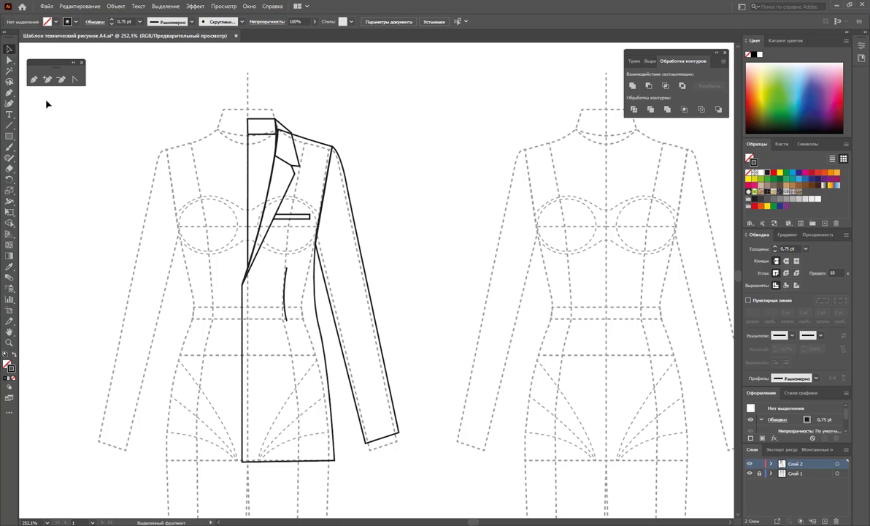
Step: Draw a narrow hip welt-pocket rectangle at the waist with the Pen tool
click(33, 79)
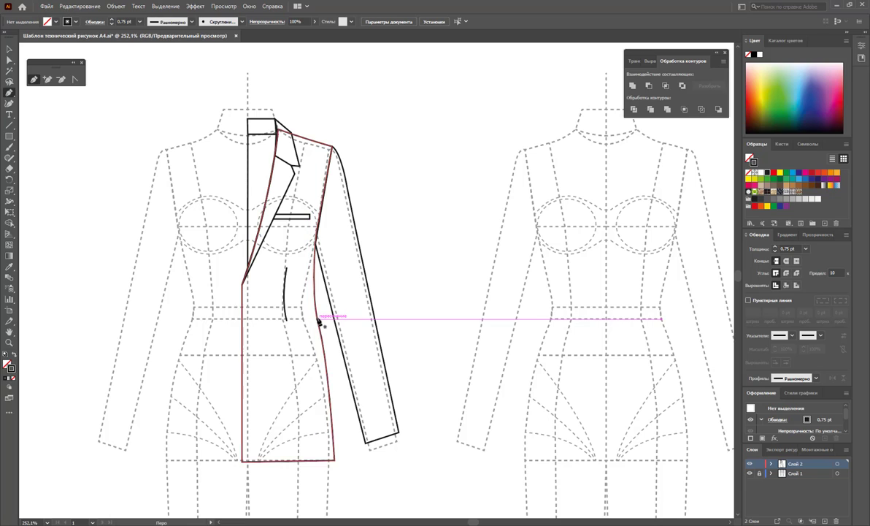
click(303, 315)
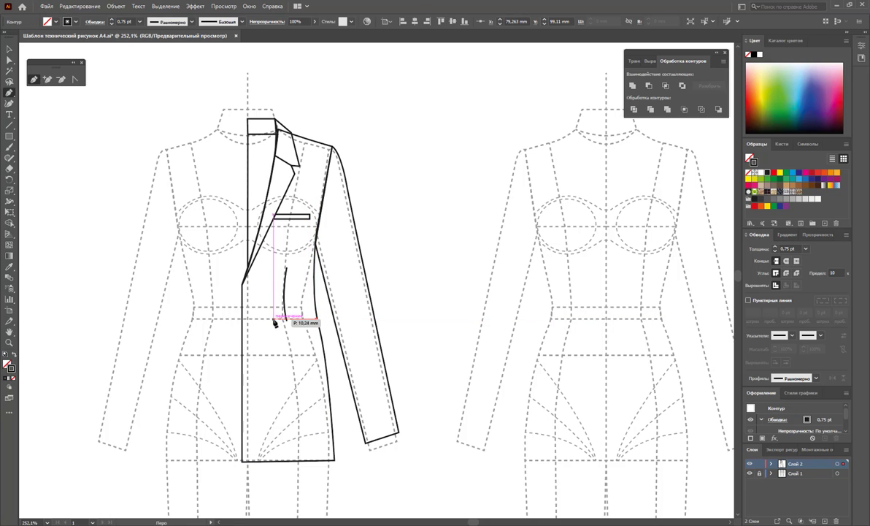
click(274, 319)
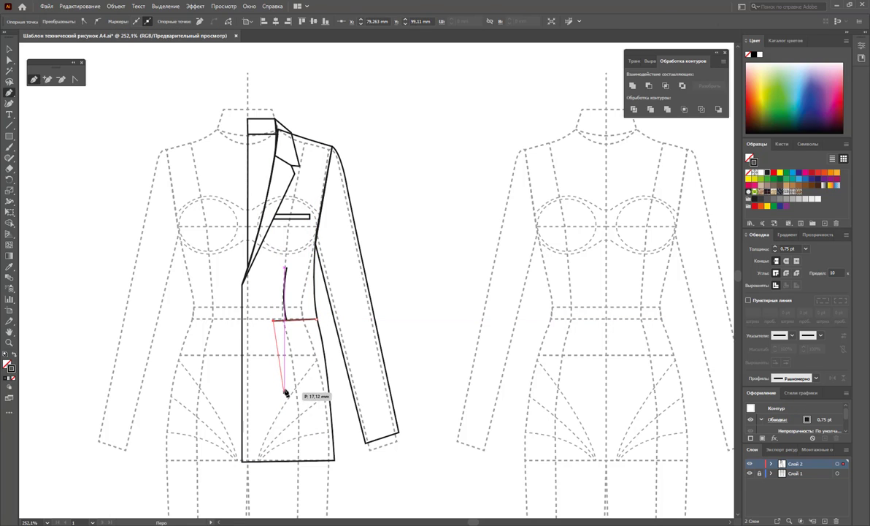
key(ctrl+z)
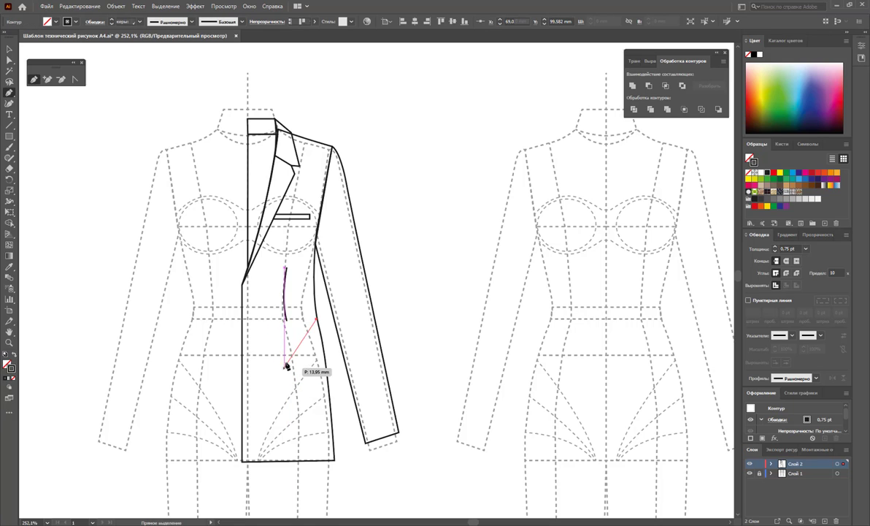
click(278, 321)
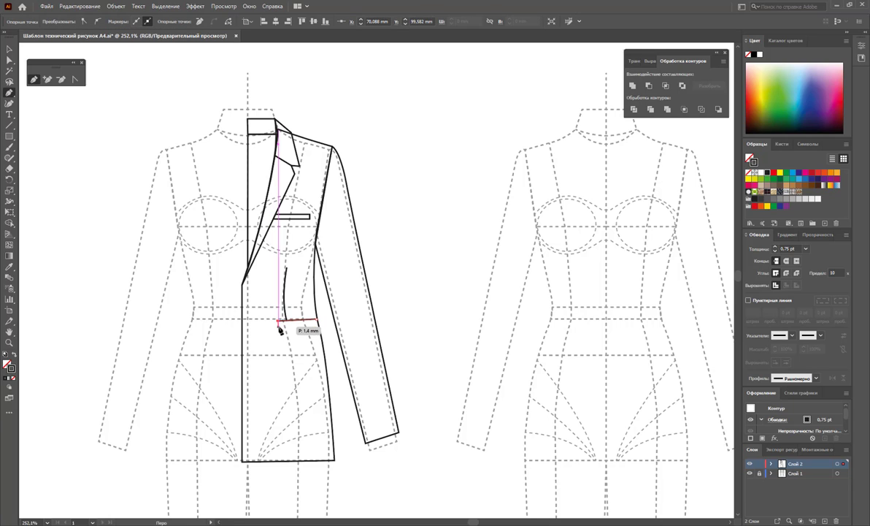
click(317, 321)
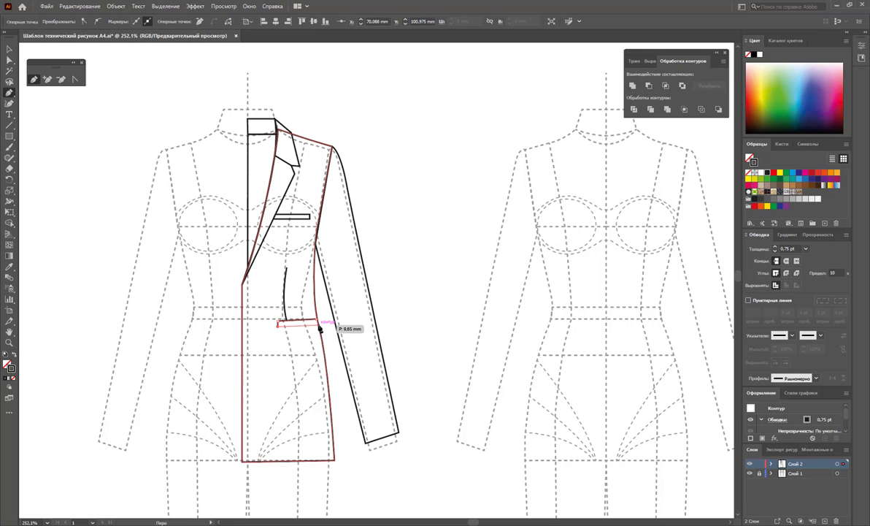
click(319, 326)
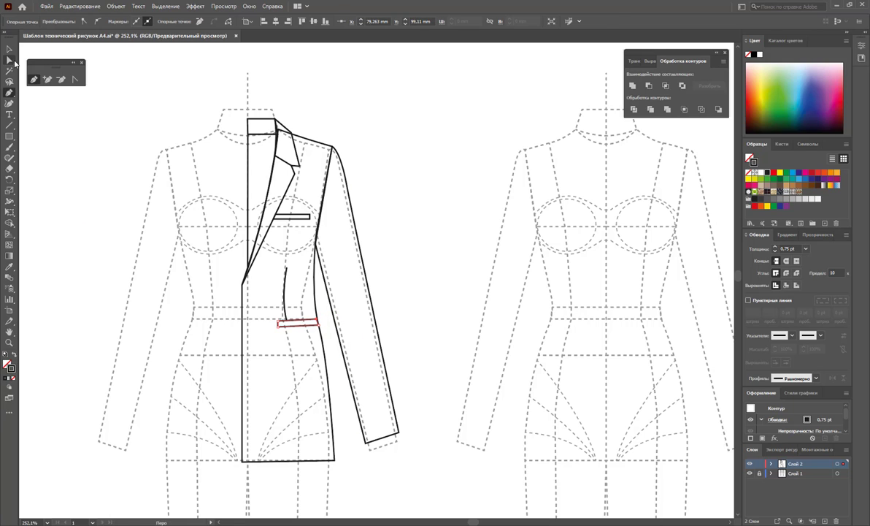
Step: Move the hip pocket lower and extend the dart's end down to meet it
click(9, 49)
click(306, 330)
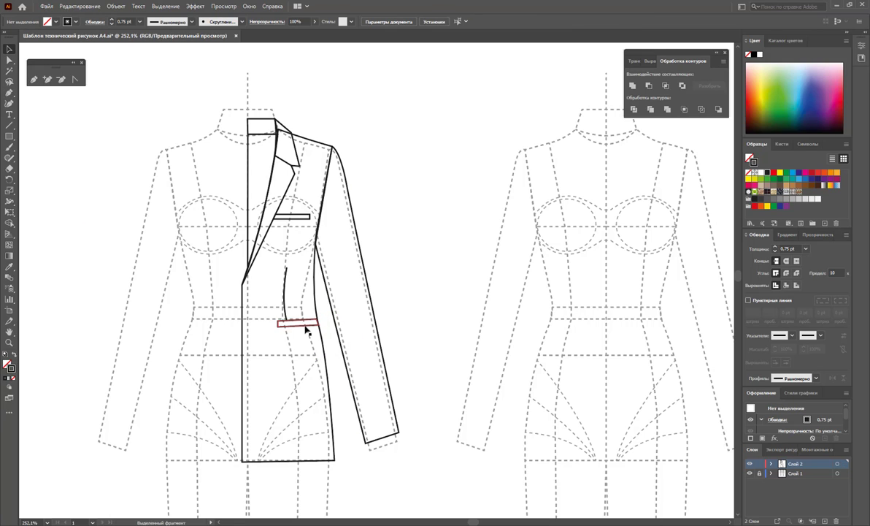
drag(307, 330, 308, 345)
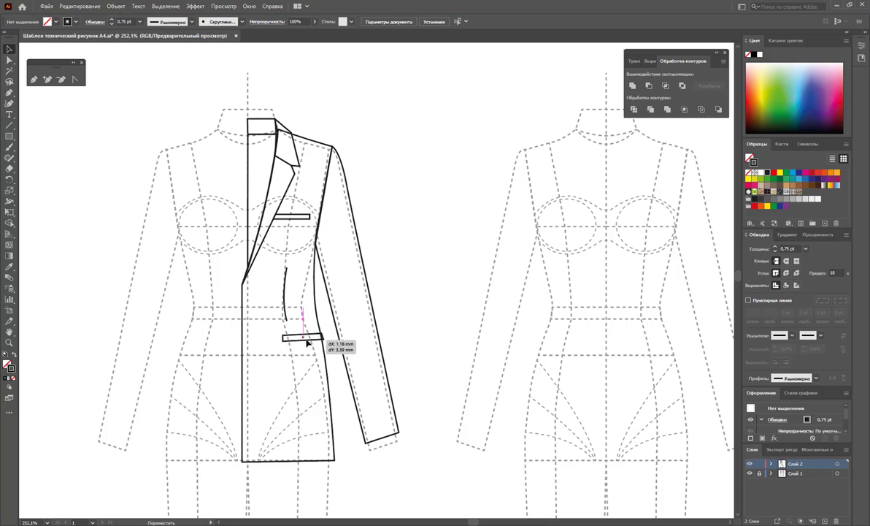
drag(309, 349, 309, 354)
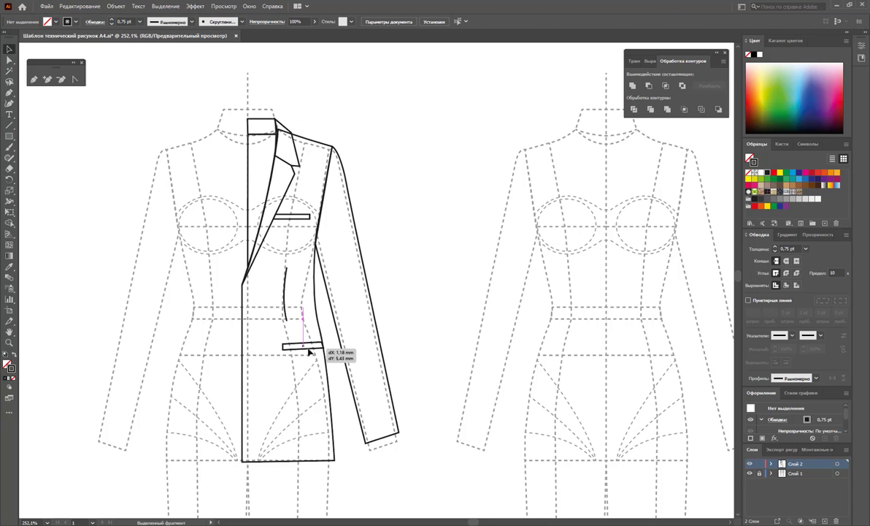
click(10, 60)
drag(286, 319, 292, 346)
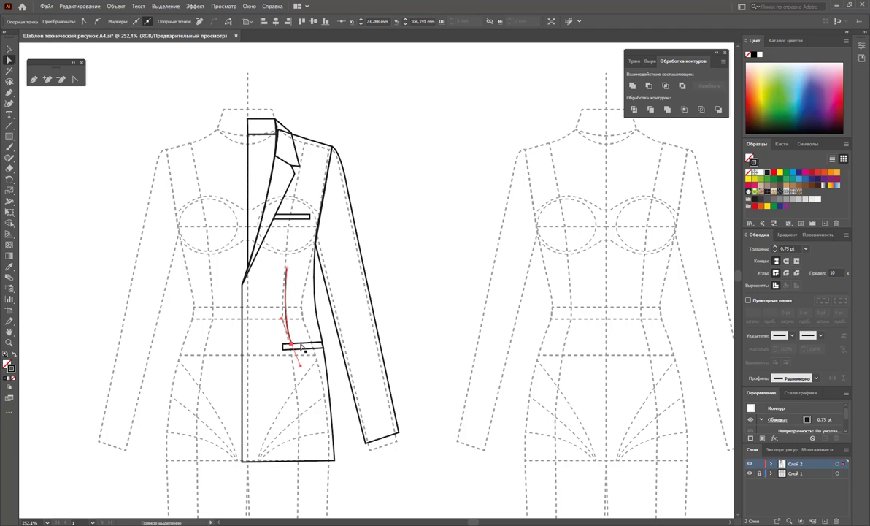
Step: Draw a closed rectangular pocket flap beneath the hip welt pocket
click(338, 363)
click(33, 78)
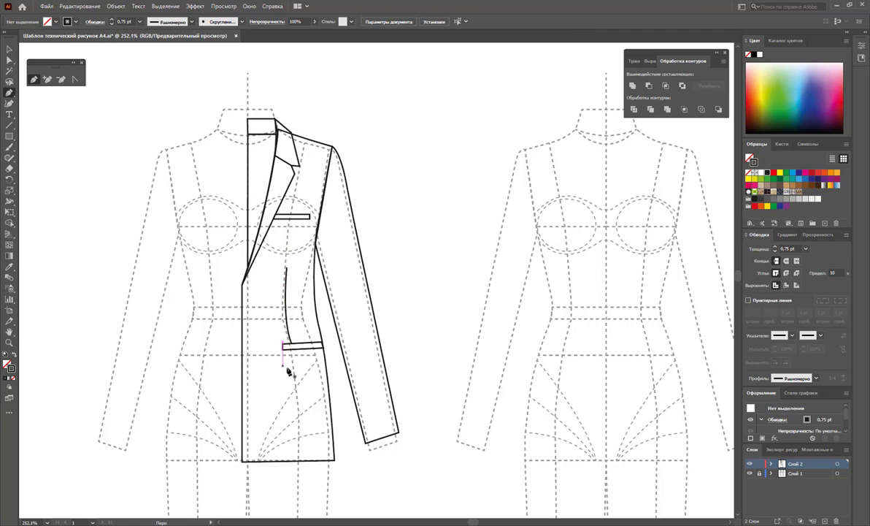
click(283, 349)
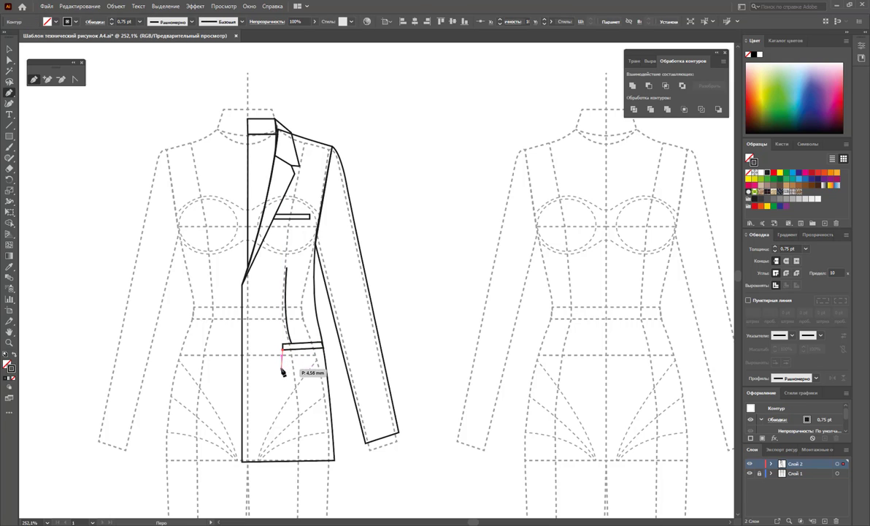
click(285, 364)
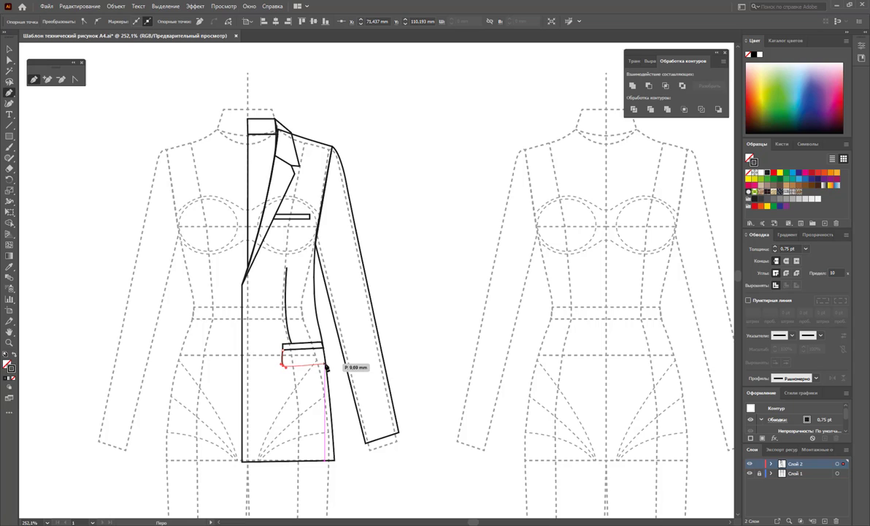
click(325, 365)
click(324, 344)
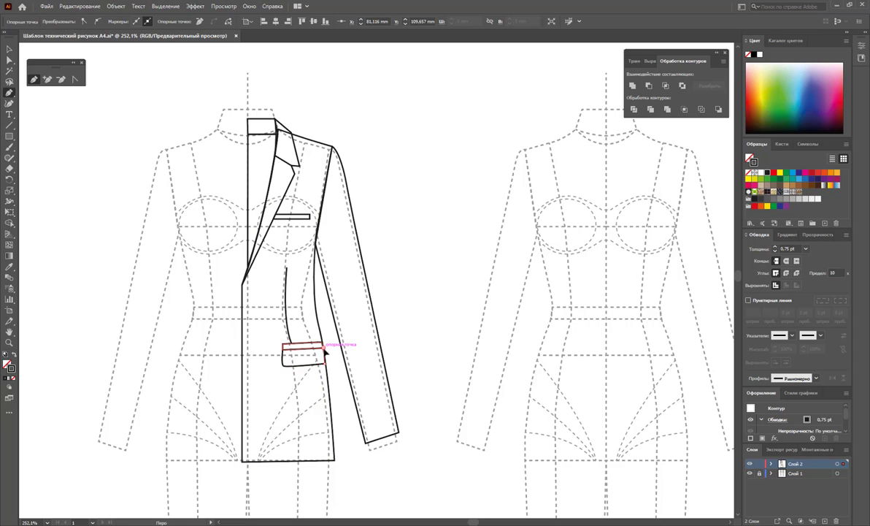
click(284, 350)
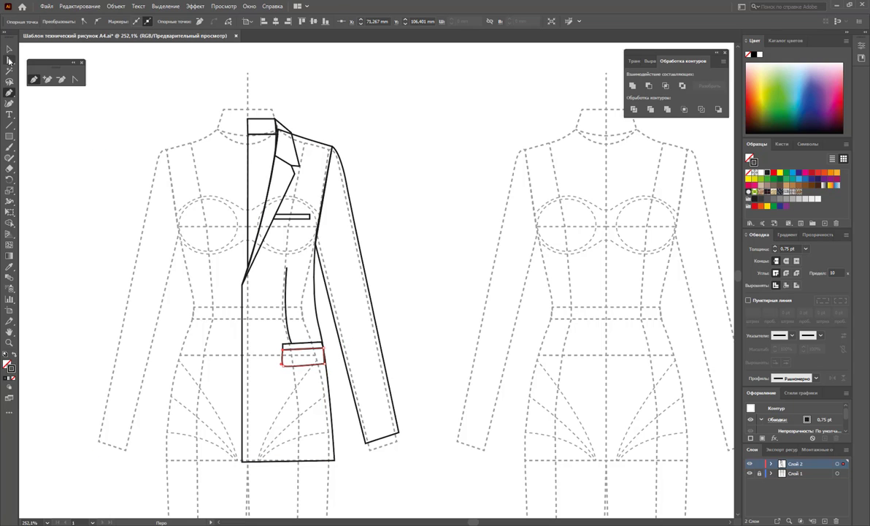
Step: Adjust a flap corner anchor, then draw a 12.862 mm circle on the empty canvas
click(8, 60)
click(322, 357)
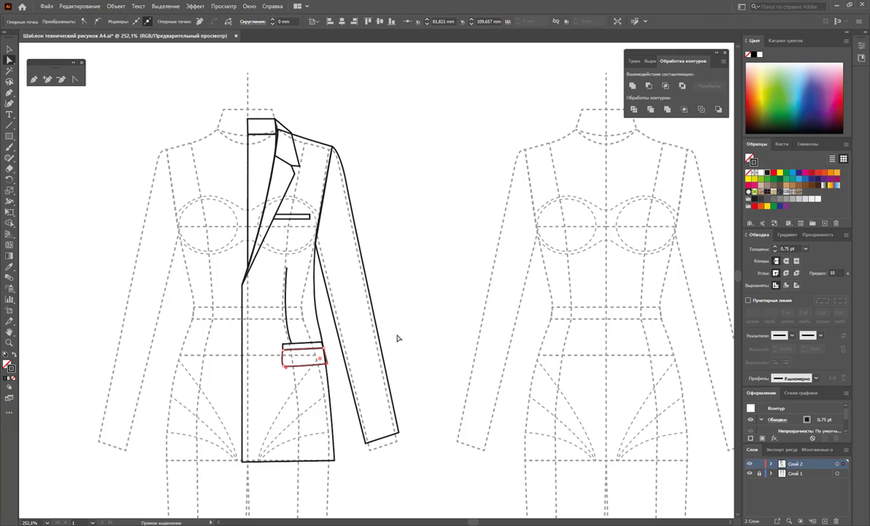
click(351, 420)
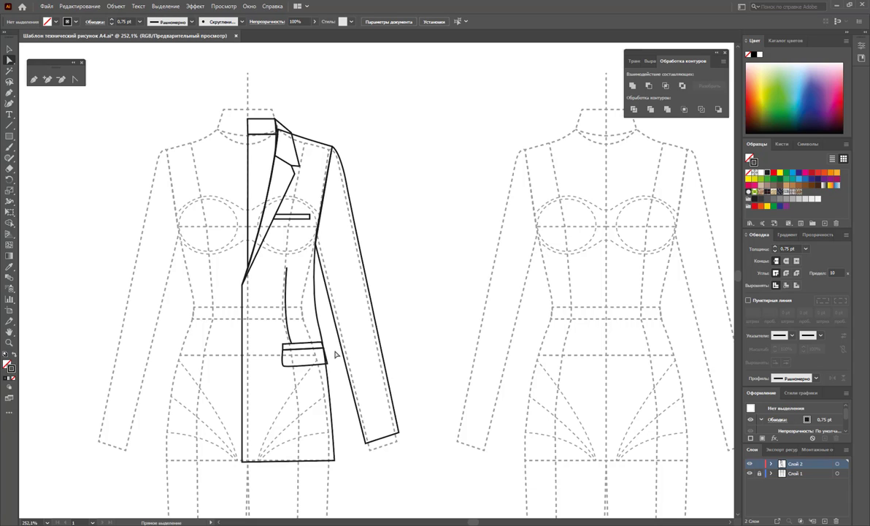
drag(8, 138, 107, 221)
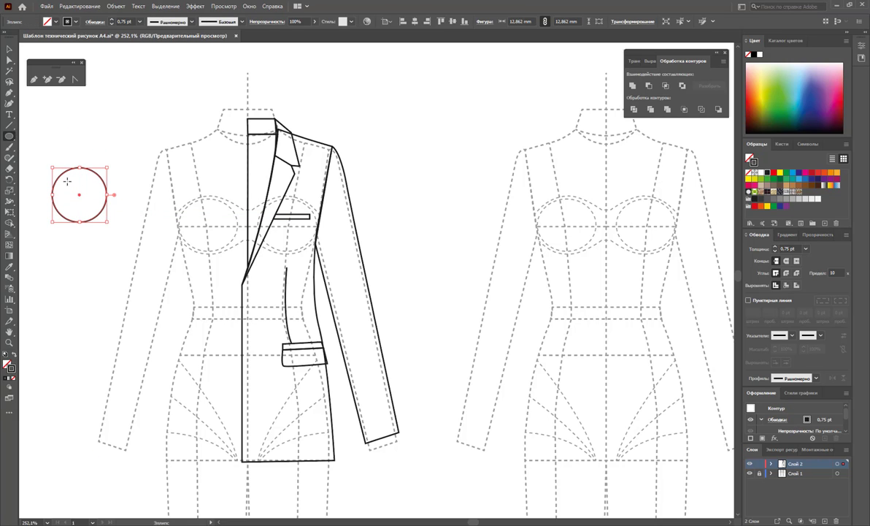
Step: Add four small holes inside the circle by copying a pair downward and centring them
drag(65, 184, 87, 189)
key(v)
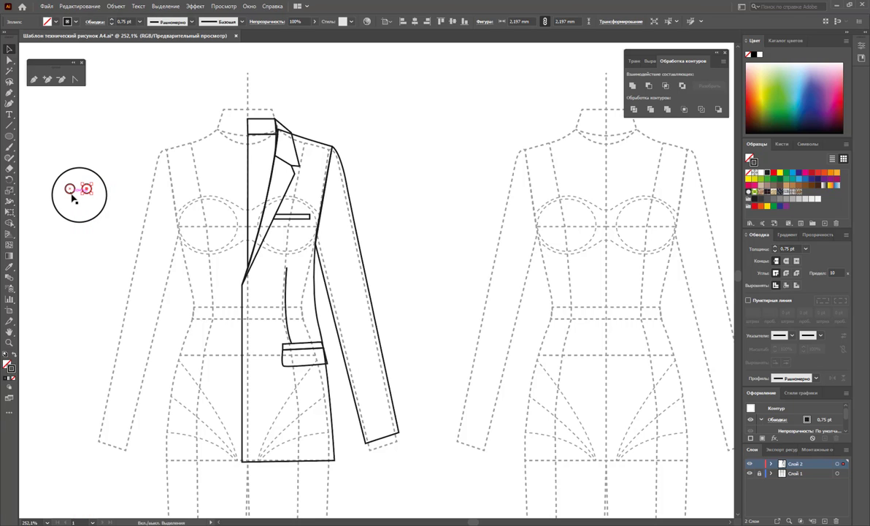
shift+click(70, 193)
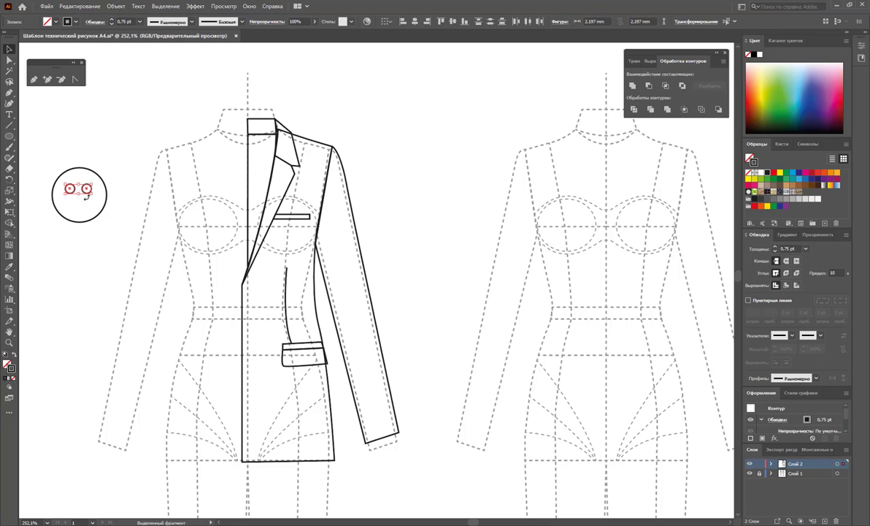
drag(86, 191, 88, 209)
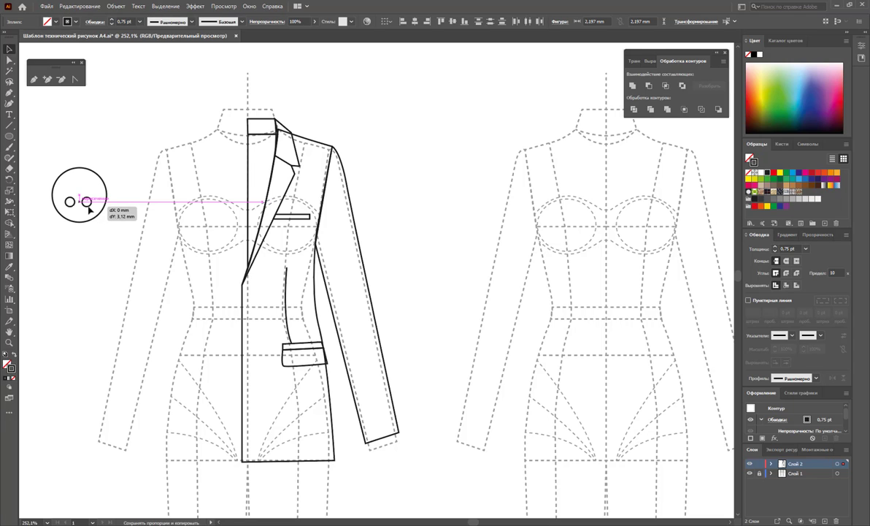
drag(88, 209, 88, 209)
drag(117, 170, 72, 226)
shift+click(92, 213)
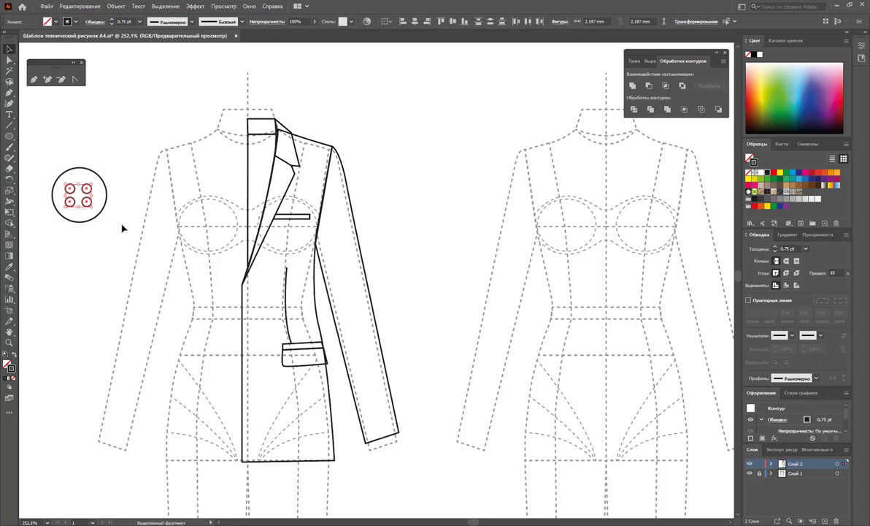
key(Right)
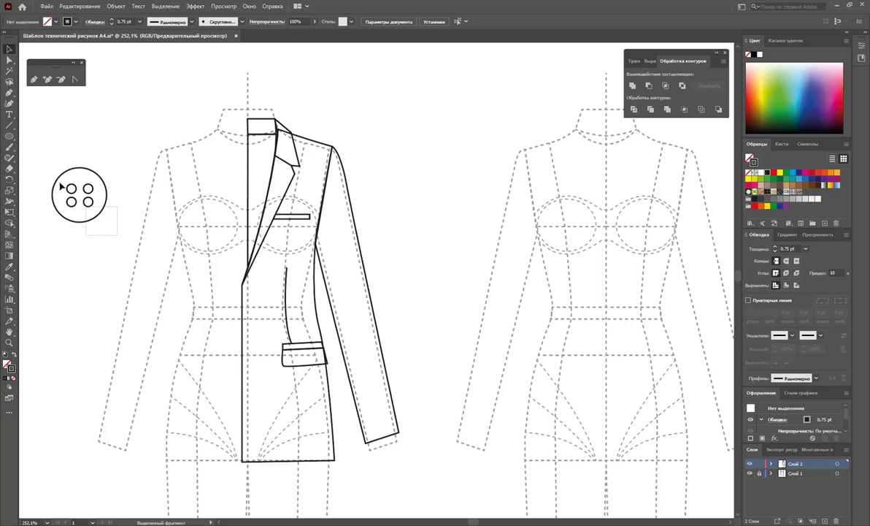
Step: Group the holes with the outer circle and shrink it to a 2.948 mm button
shift+click(106, 193)
right_click(100, 189)
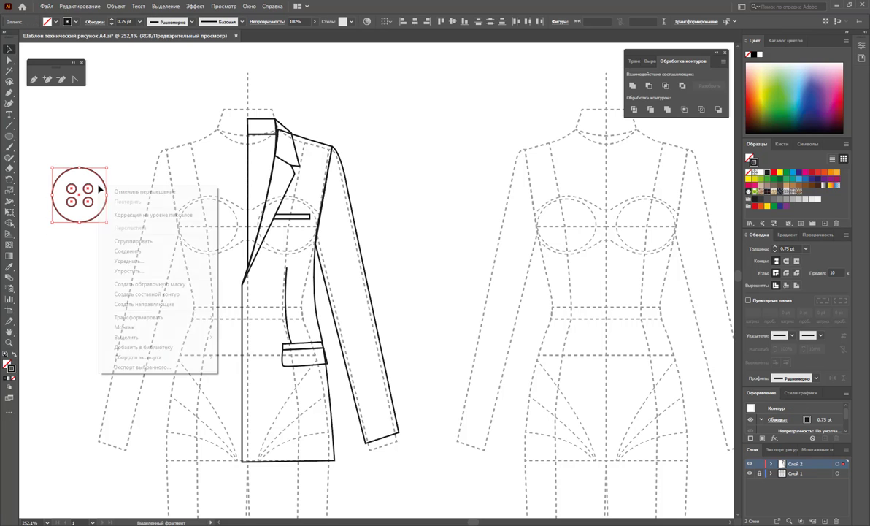
click(146, 241)
drag(106, 167, 97, 194)
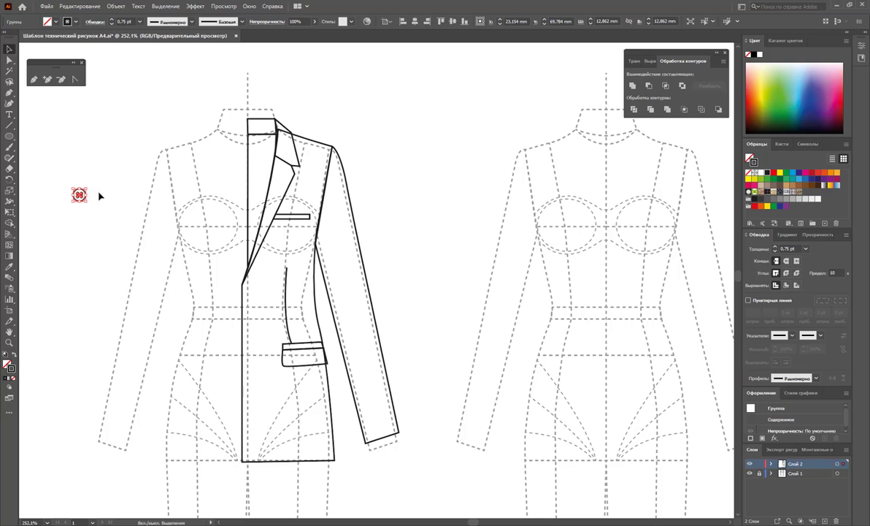
Step: Give the button a 0.25 pt stroke and place it just below the lapel point
click(805, 250)
click(758, 243)
click(401, 180)
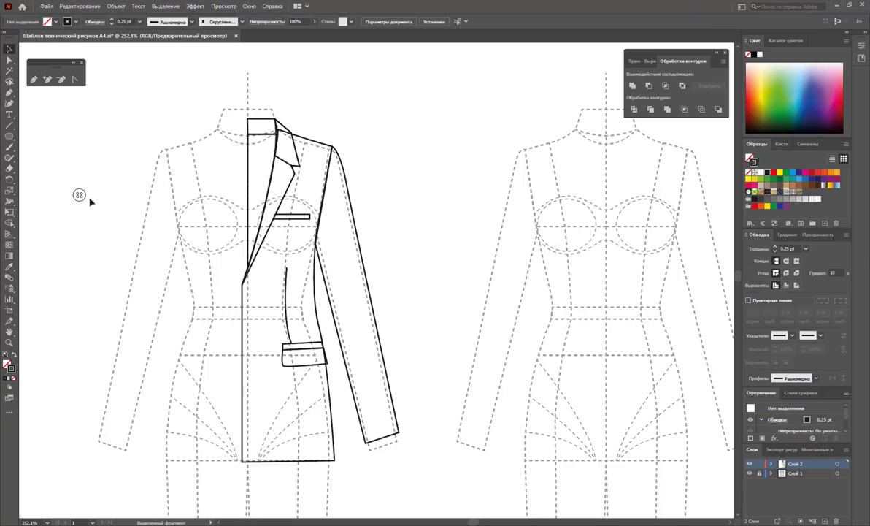
drag(83, 197, 230, 335)
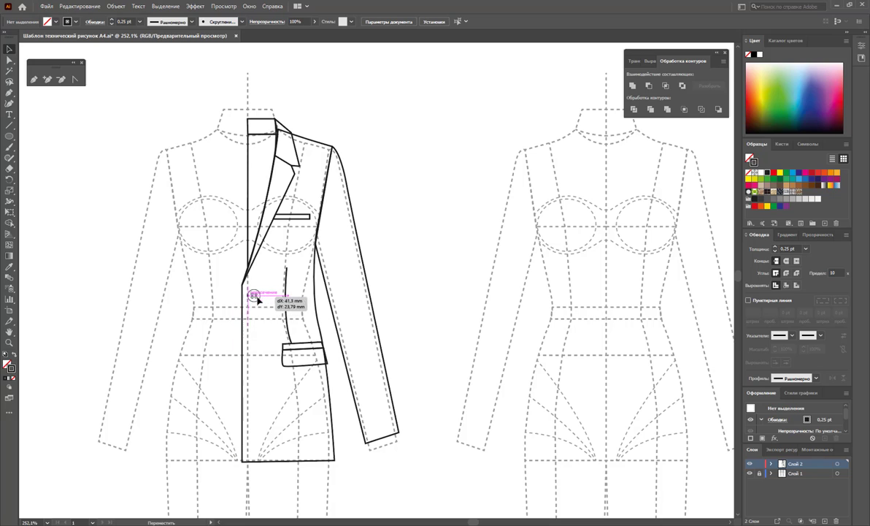
drag(230, 335, 255, 298)
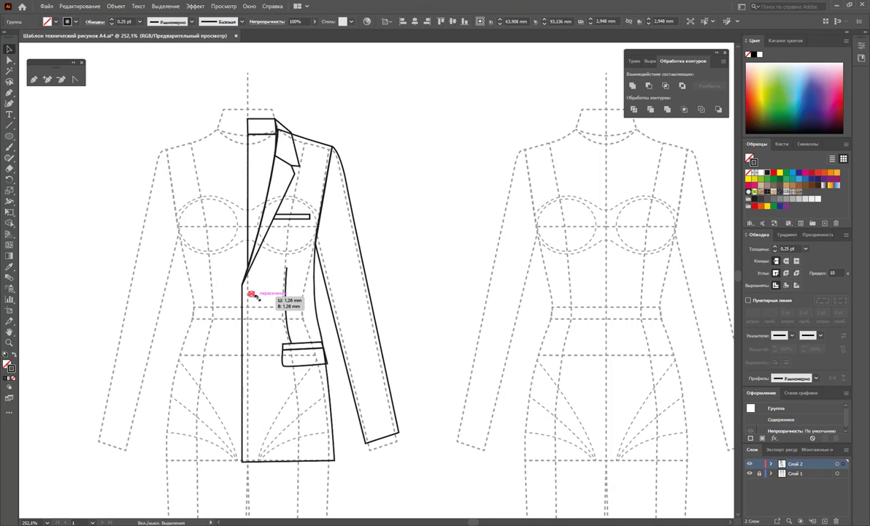
Step: Change the button stroke to 0.5 pt and resize it slightly smaller
click(804, 250)
click(785, 268)
click(10, 341)
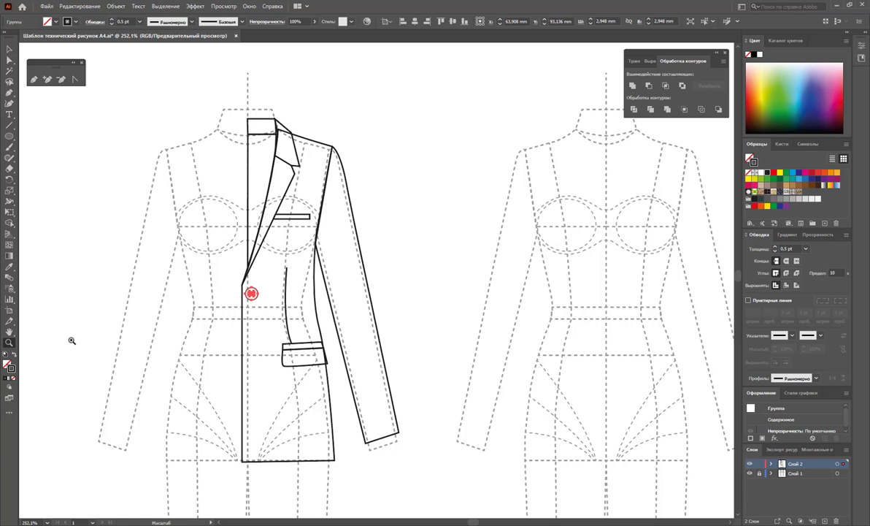
drag(213, 347, 353, 414)
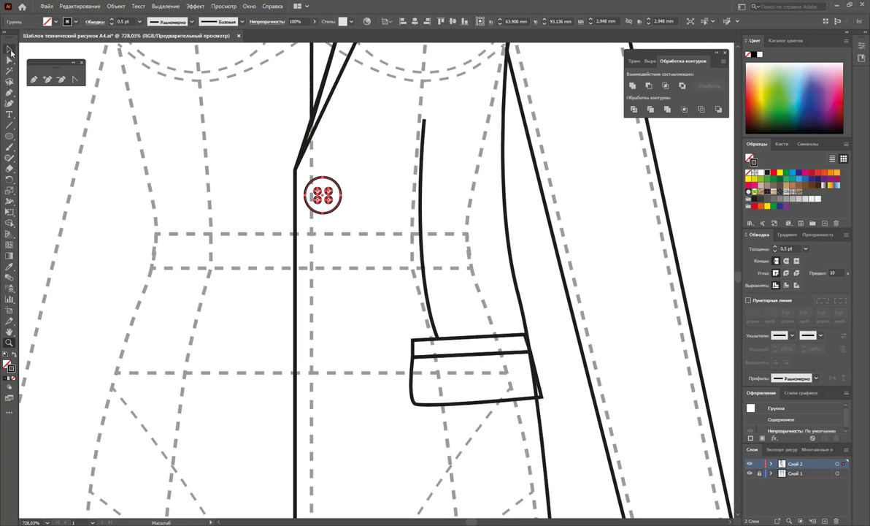
click(10, 48)
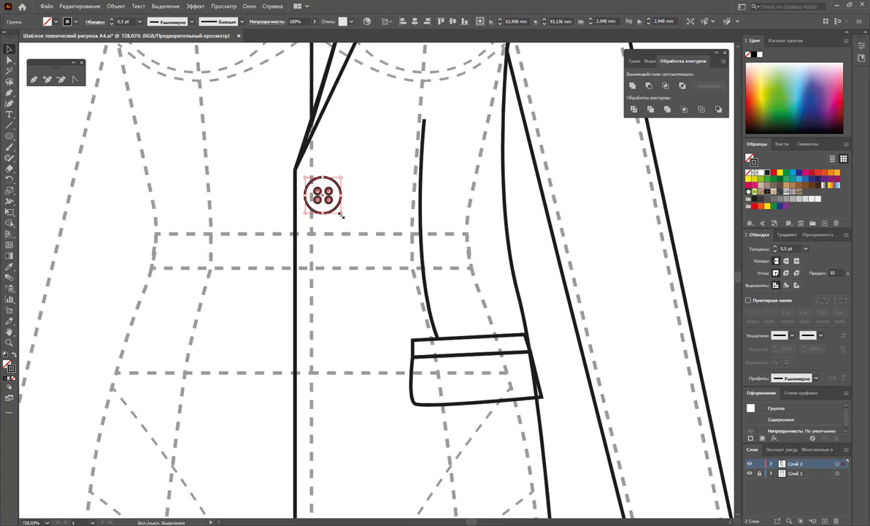
mouse_move(341, 213)
mouse_down()
mouse_move(328, 191)
mouse_move(334, 335)
mouse_up()
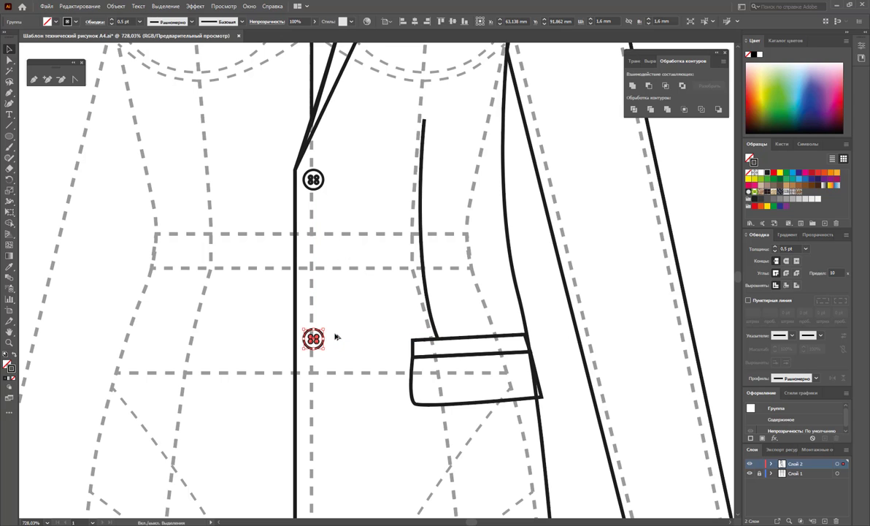
Step: Copy the button down the front edge and repeat it with Ctrl+D for even spacing
click(519, 254)
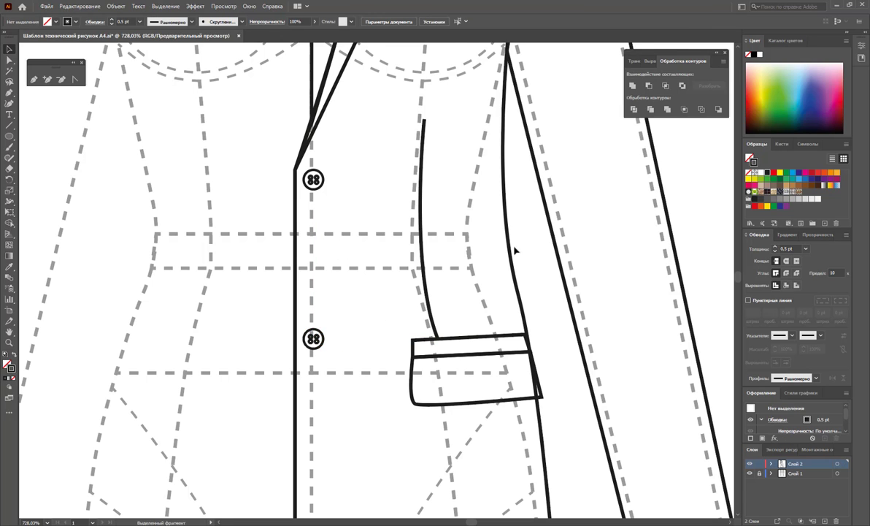
scroll(438, 234, down, 3)
scroll(351, 175, down, 4)
click(313, 92)
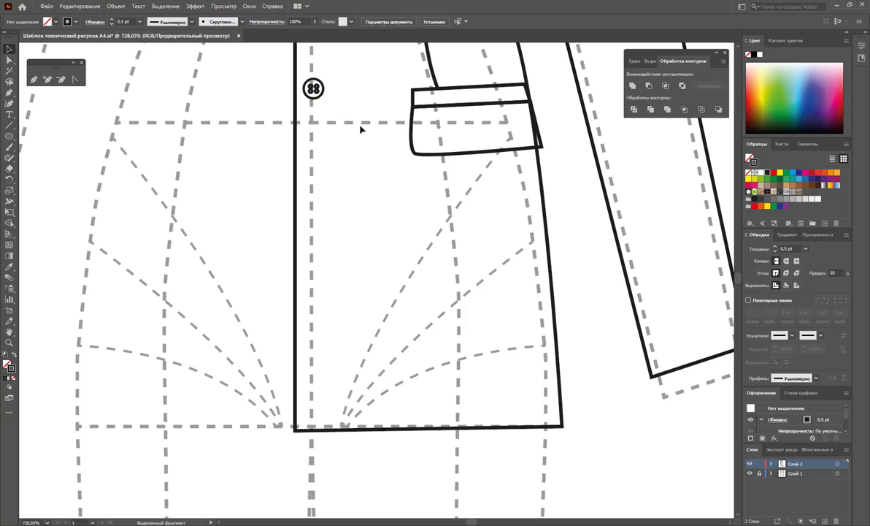
scroll(391, 148, up, 3)
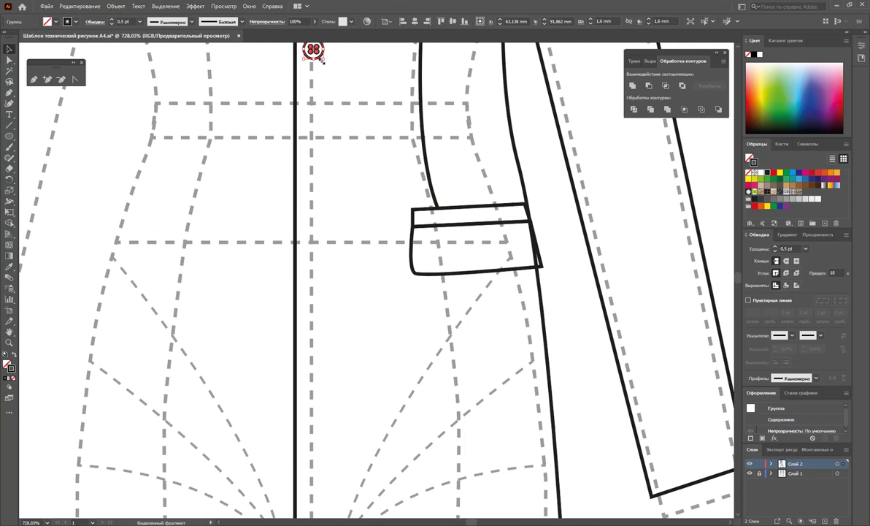
drag(319, 61, 327, 208)
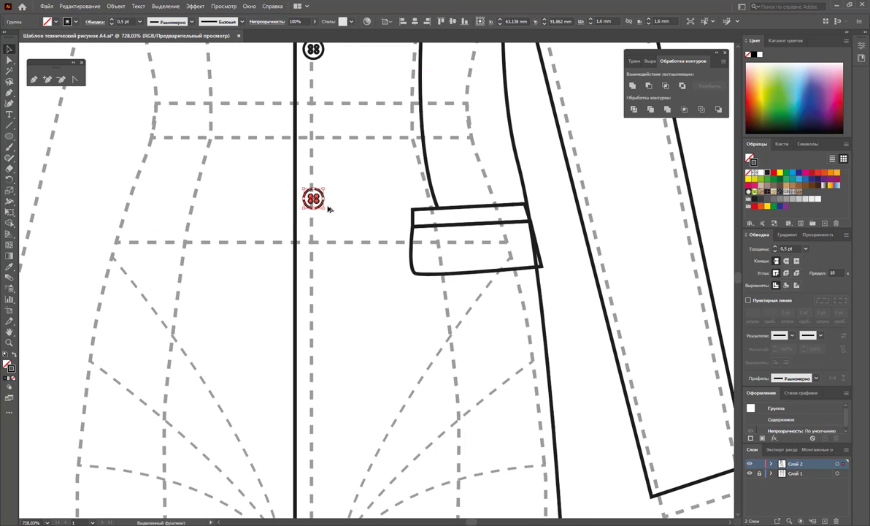
key(ctrl+d)
click(488, 249)
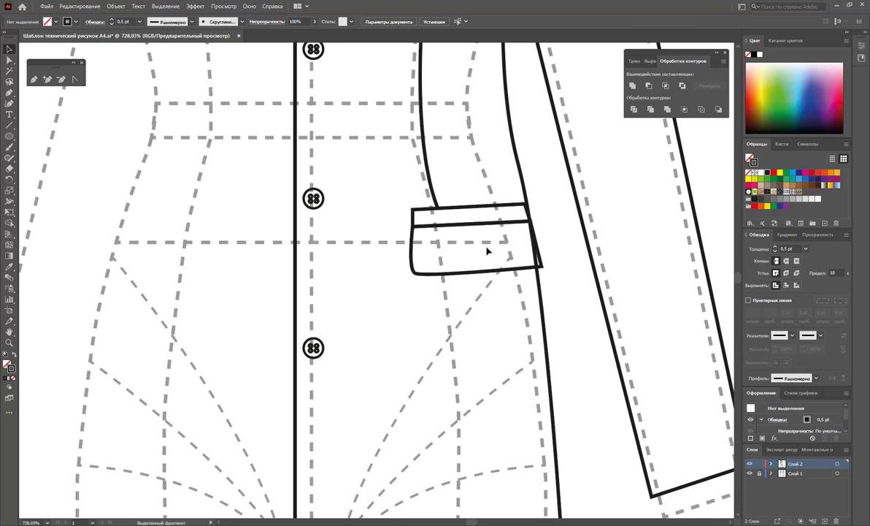
scroll(474, 244, up, 1)
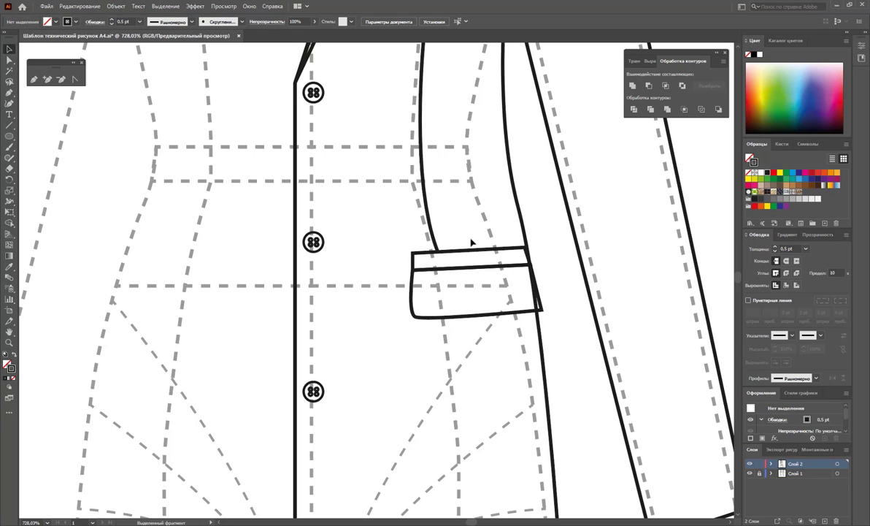
Step: Fill all three buttons with light grey and zoom back out
click(315, 98)
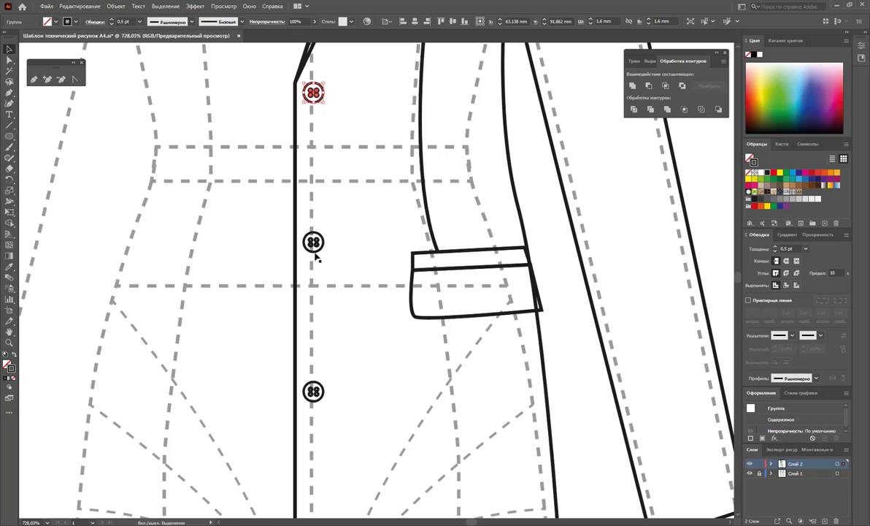
shift+click(315, 248)
shift+click(313, 398)
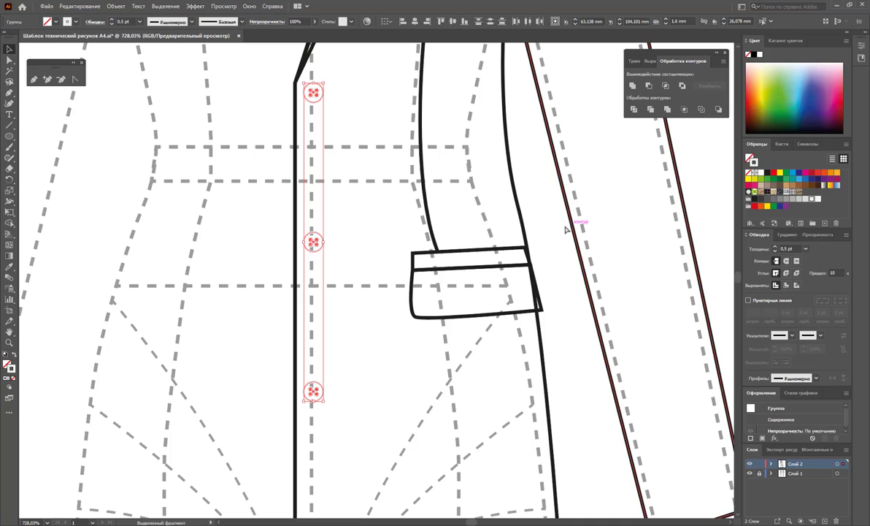
click(803, 202)
click(538, 227)
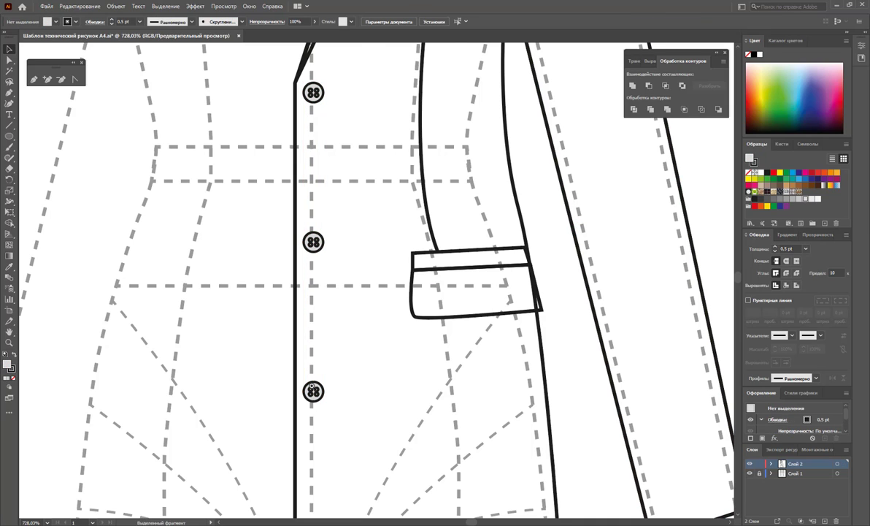
key(z)
alt+click(335, 363)
alt+click(421, 305)
alt+click(364, 298)
Step: Select the jacket half's pieces, leaving the buttons and chest pocket out
alt+click(364, 298)
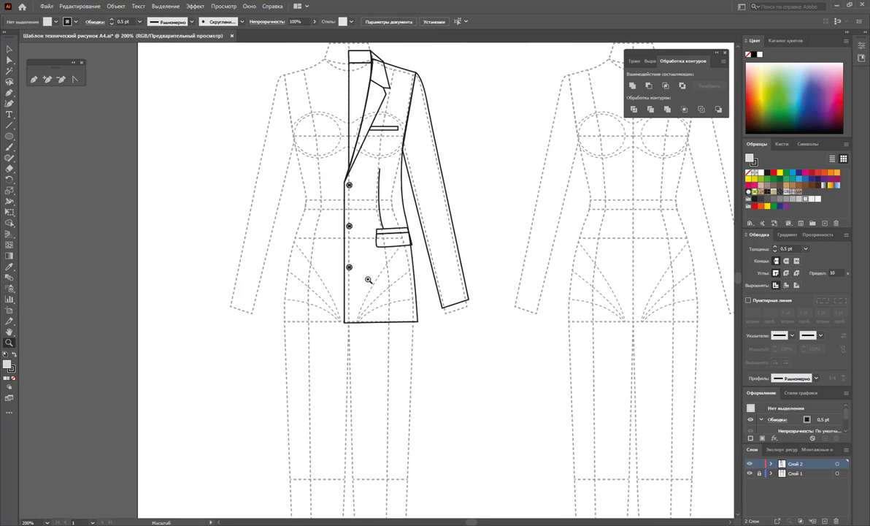
scroll(428, 277, up, 2)
scroll(427, 278, up, 2)
click(8, 49)
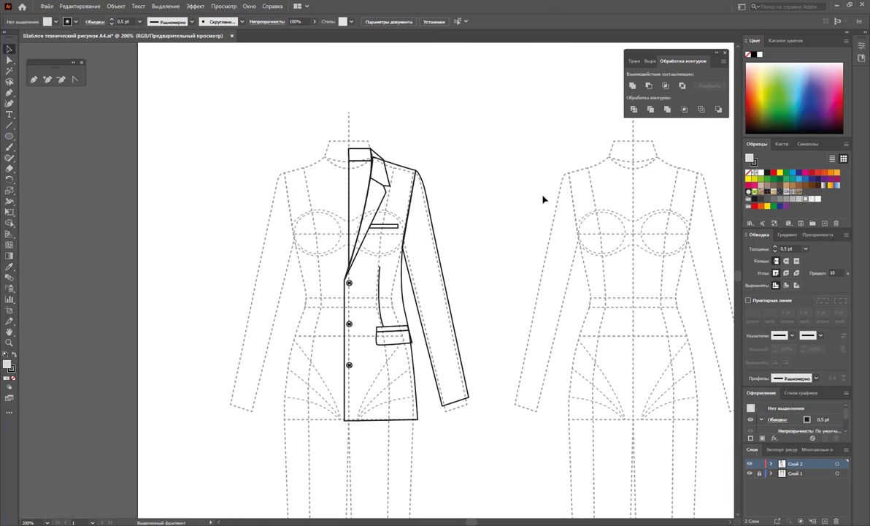
mouse_move(499, 121)
mouse_down()
mouse_move(342, 450)
mouse_move(332, 383)
mouse_up()
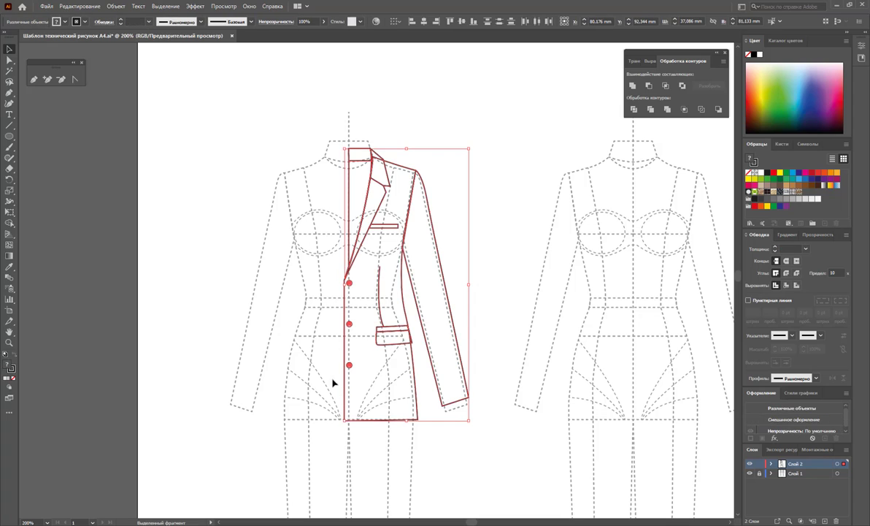
drag(349, 284, 348, 326)
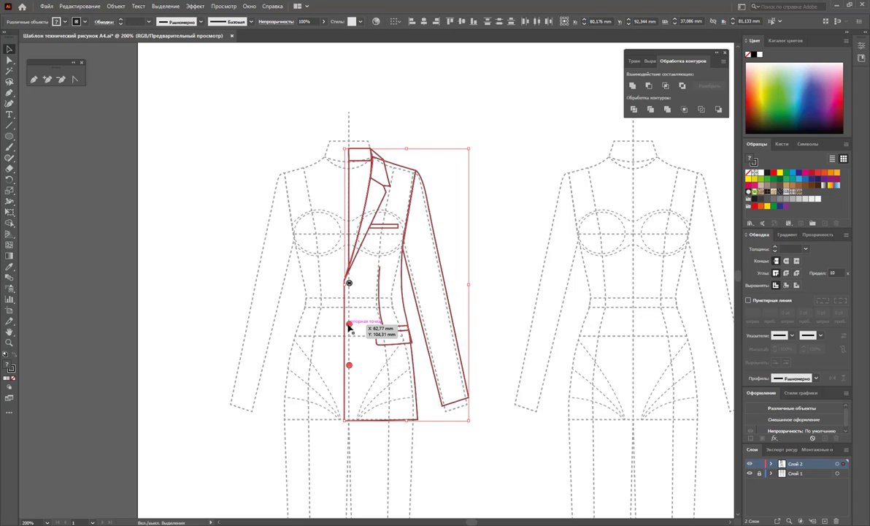
drag(349, 364, 348, 365)
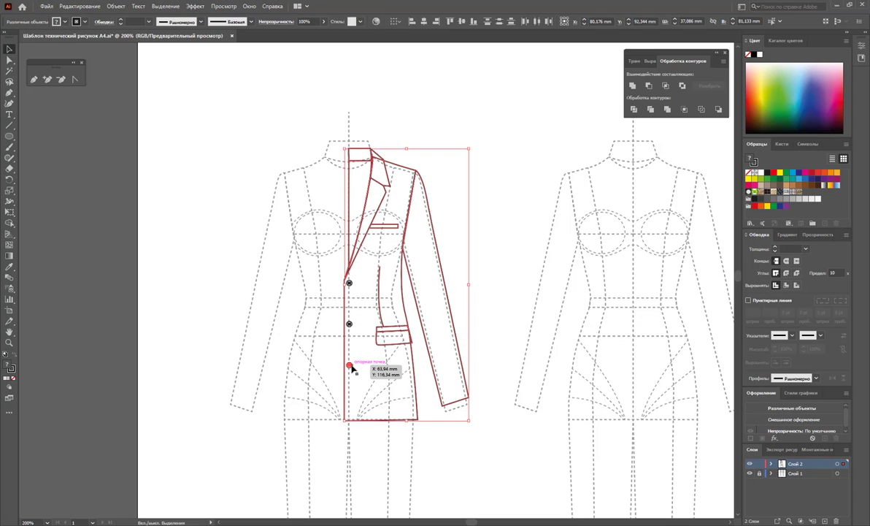
shift+click(392, 231)
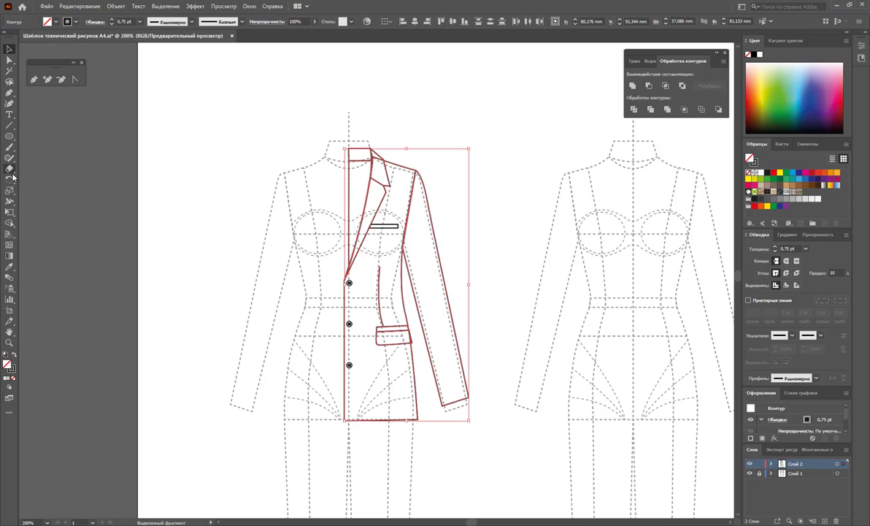
Step: Reflect a copy across the centre front line to form the jacket's left half
drag(12, 176, 36, 182)
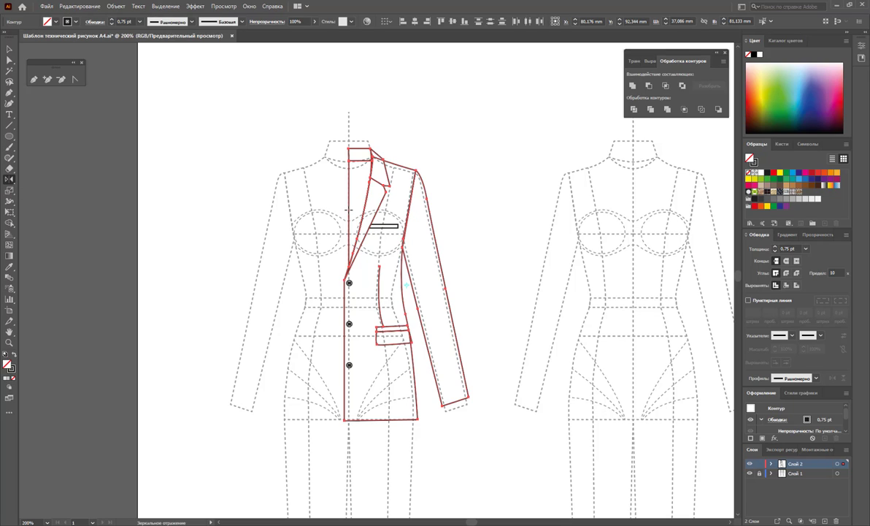
click(349, 212)
drag(358, 197, 340, 257)
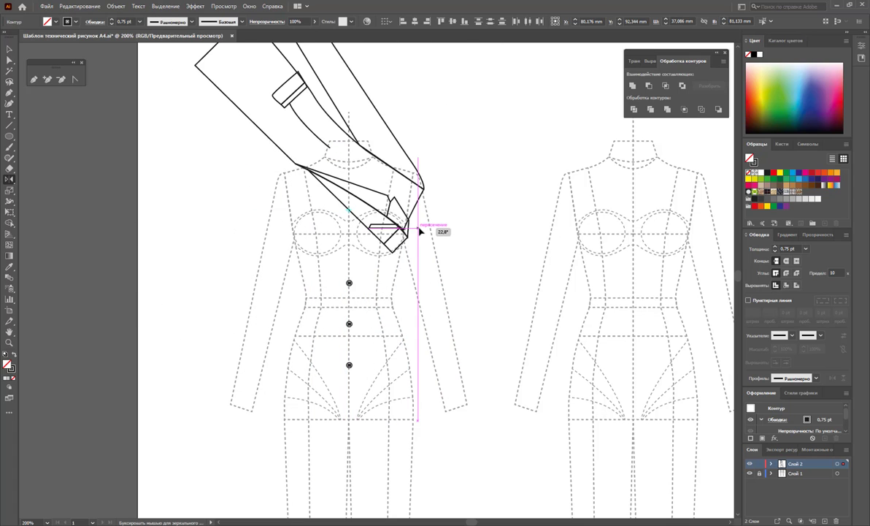
mouse_move(340, 257)
mouse_down()
mouse_move(418, 210)
mouse_move(359, 161)
mouse_up()
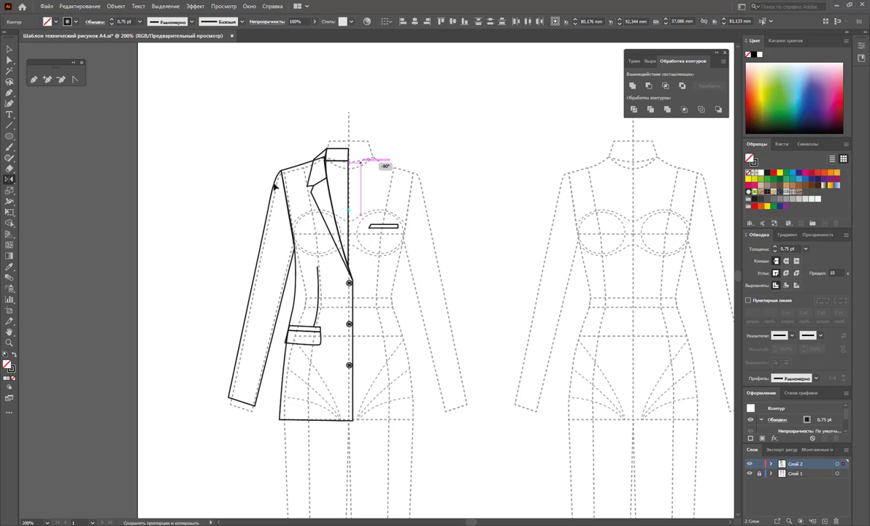
drag(276, 187, 277, 186)
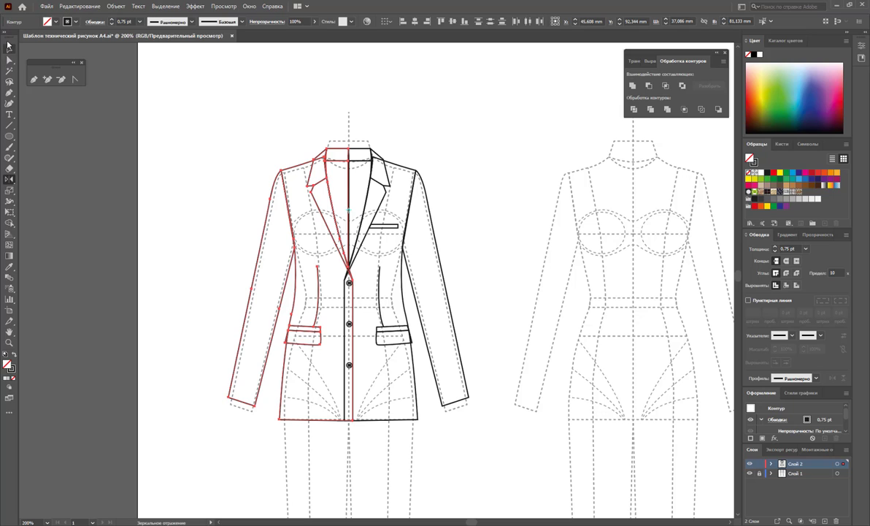
click(9, 49)
click(397, 130)
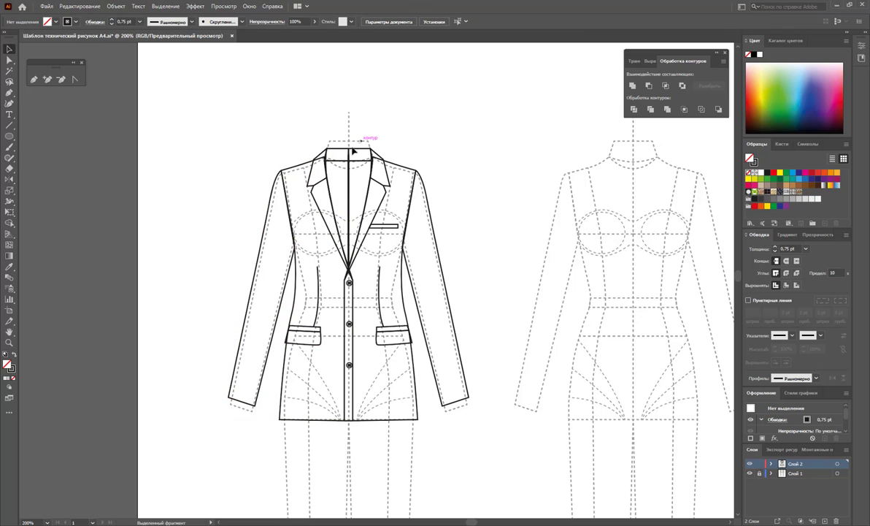
Step: Try uniting the collar band, then undo it and the mirrored left half
click(325, 149)
click(632, 86)
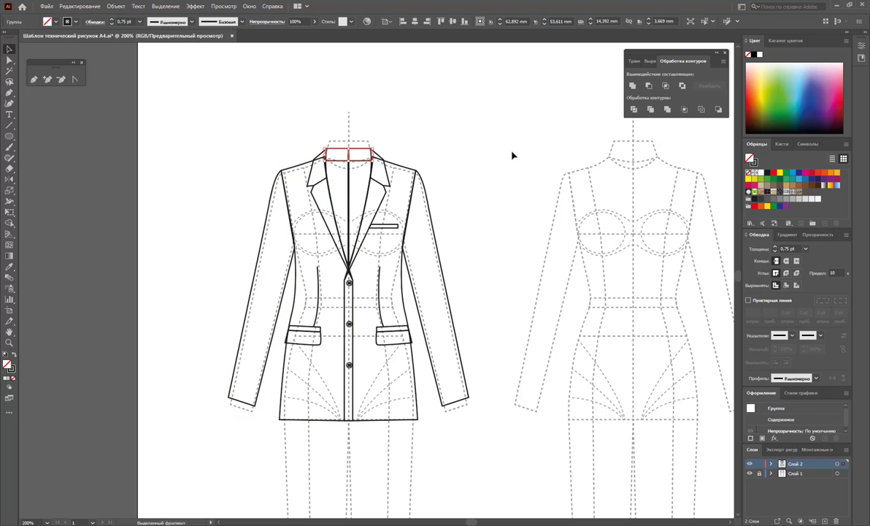
click(513, 155)
key(ctrl+z)
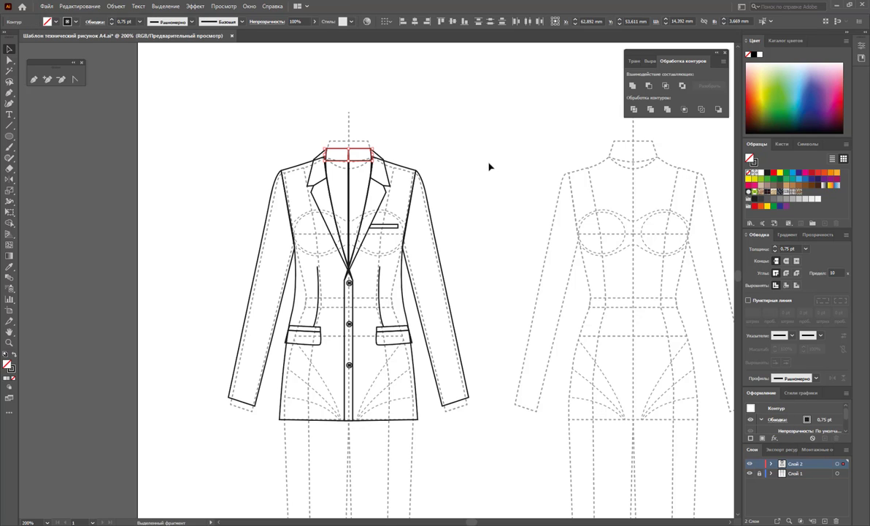
click(404, 152)
key(ctrl+z)
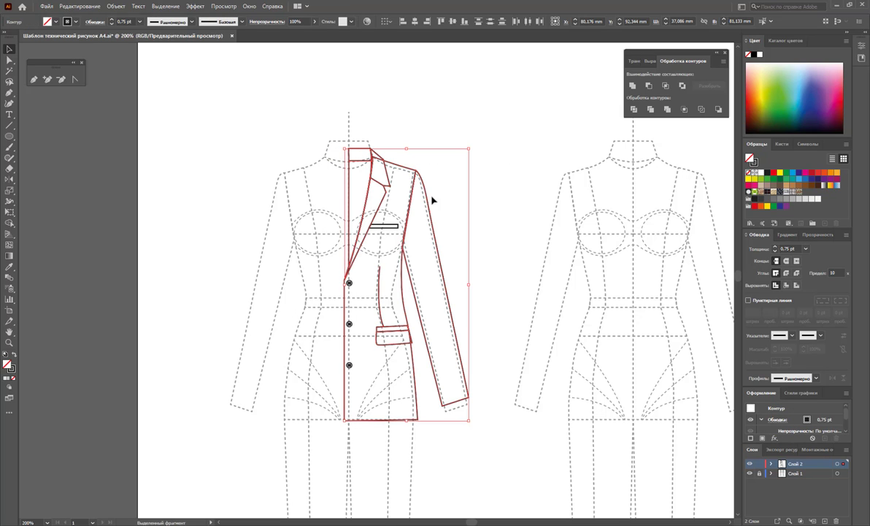
Step: Reflect-copy the right jacket half across the centre line to recreate the left half
click(12, 180)
click(348, 178)
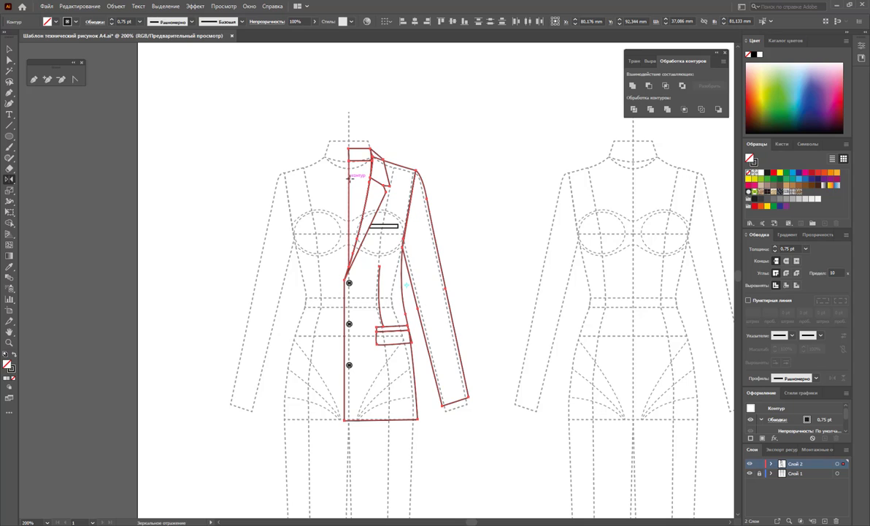
drag(349, 184, 281, 162)
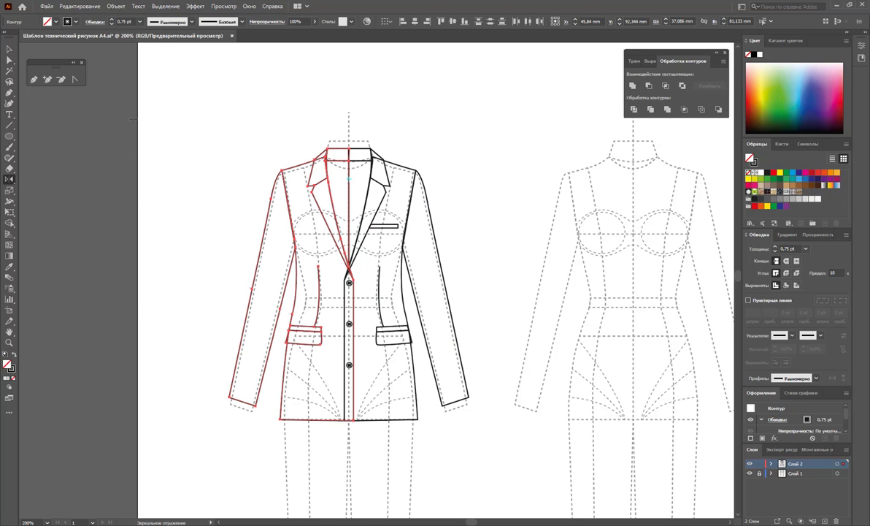
click(9, 49)
click(478, 139)
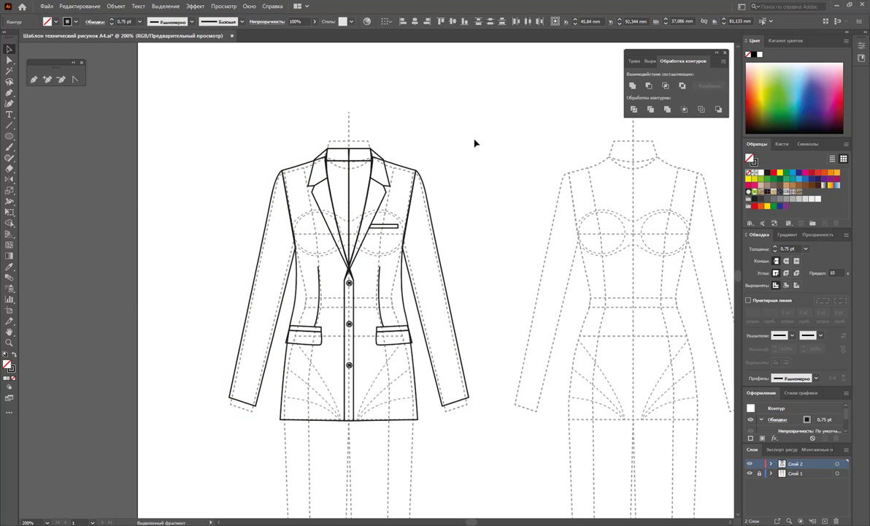
Step: Zoom into the centre neck and unite the paths meeting there with Pathfinder
click(8, 342)
drag(315, 164, 540, 257)
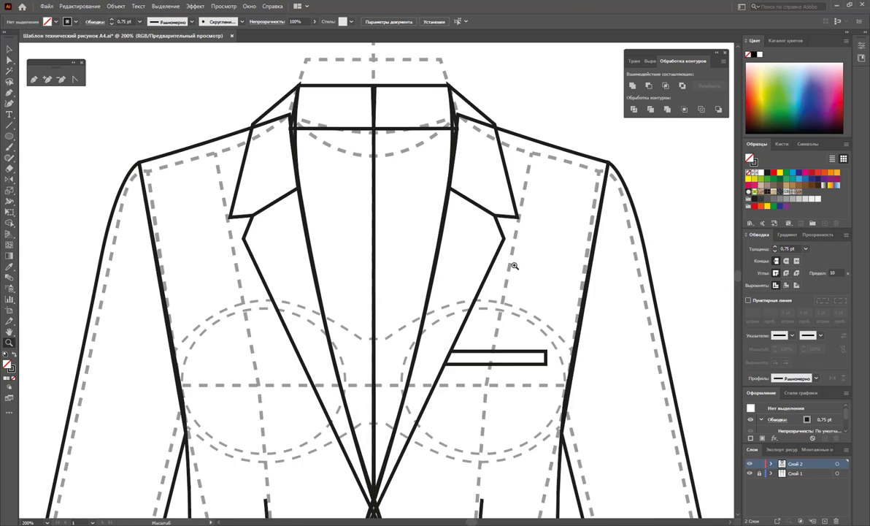
click(398, 130)
click(517, 212)
click(379, 203)
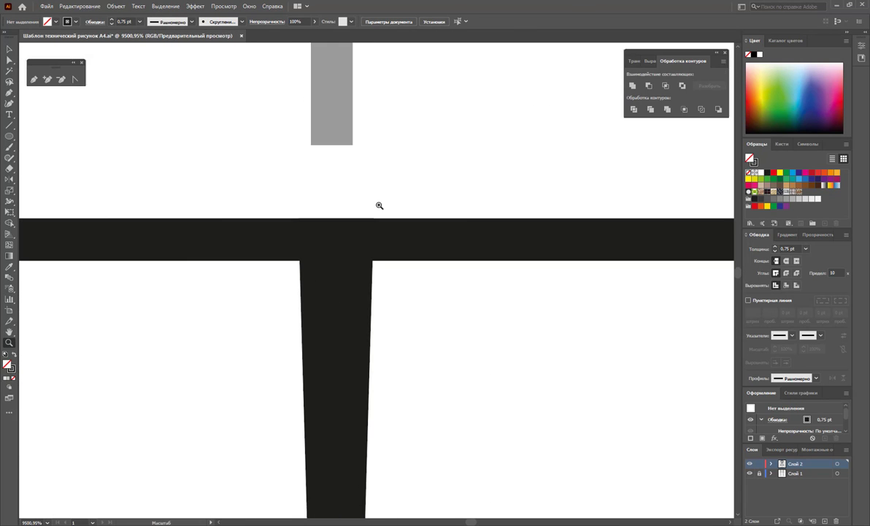
click(378, 204)
click(8, 49)
scroll(276, 112, up, 5)
drag(412, 145, 232, 311)
scroll(523, 173, down, 8)
scroll(523, 173, up, 3)
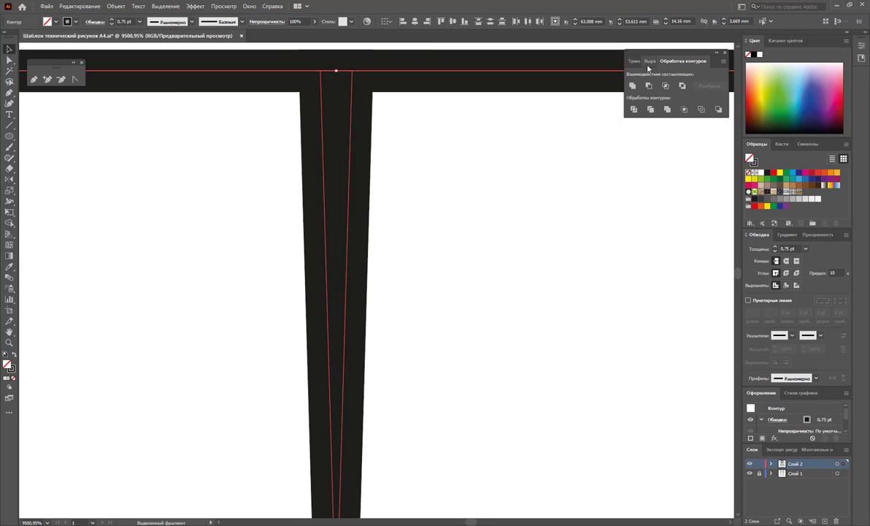
click(633, 86)
Step: Delete the extra anchor point on the collar crossbar
scroll(431, 186, down, 5)
scroll(427, 183, down, 5)
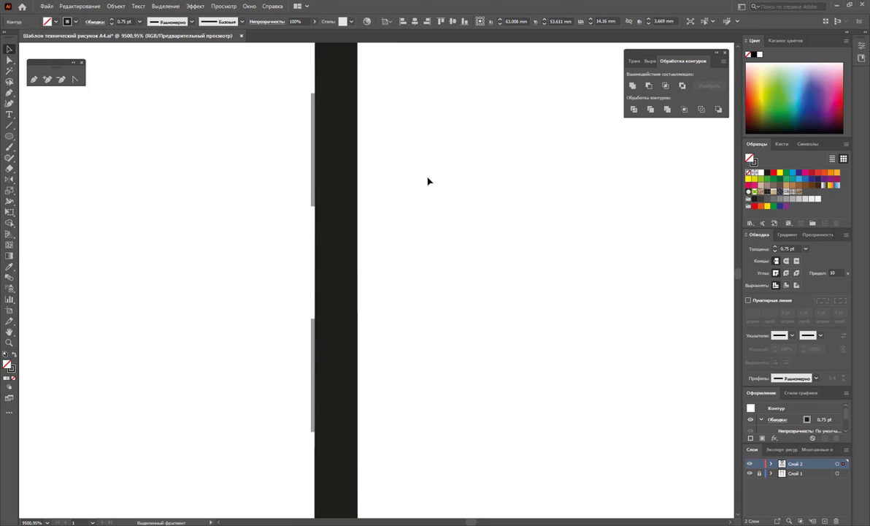
scroll(428, 183, up, 1)
key(z)
alt+click(348, 287)
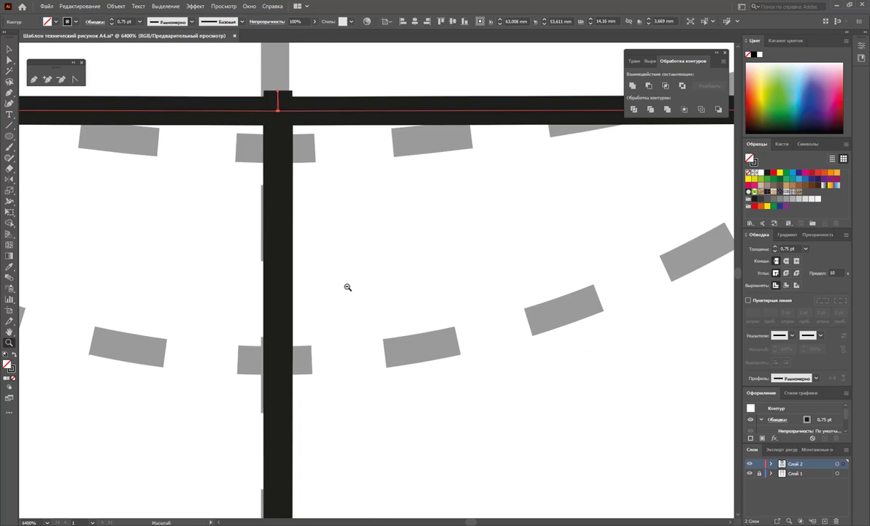
alt+click(401, 257)
alt+click(402, 257)
click(58, 78)
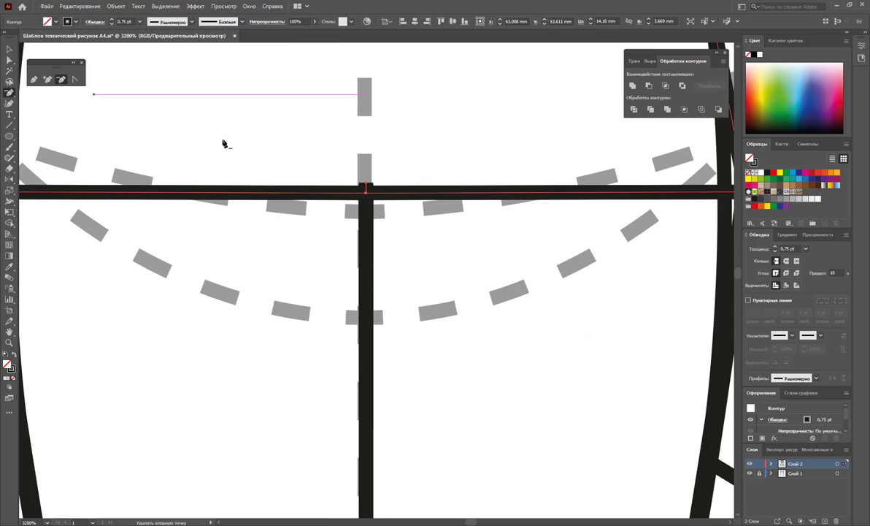
click(367, 188)
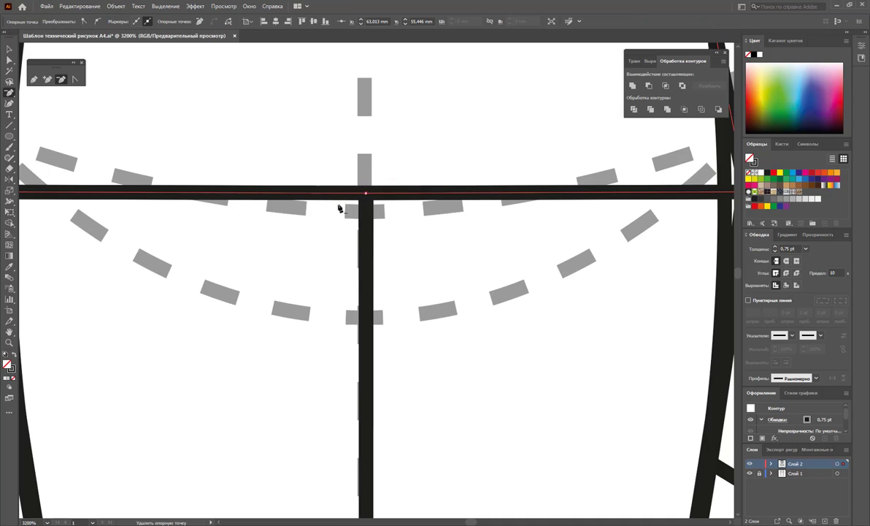
Step: Check the crossbar, joined neck path and lower-right neck shape, then zoom out to the whole collar
scroll(340, 206, up, 3)
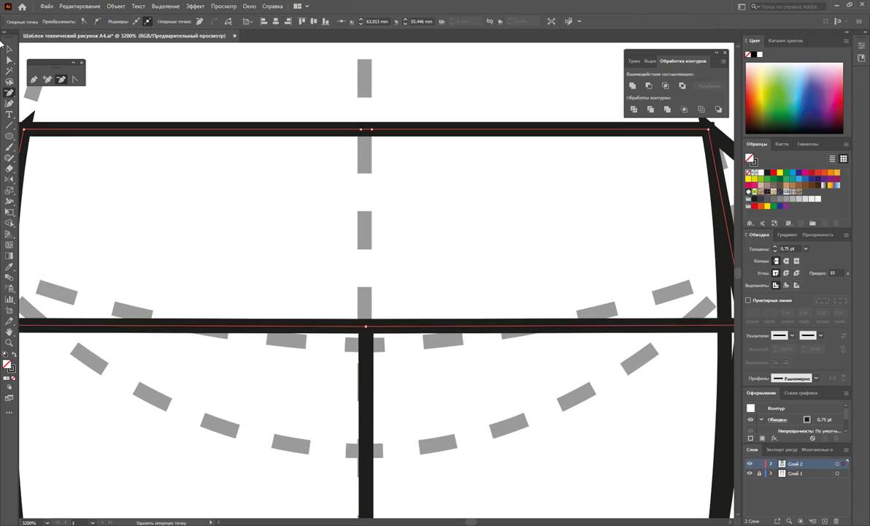
ctrl+click(365, 387)
click(367, 388)
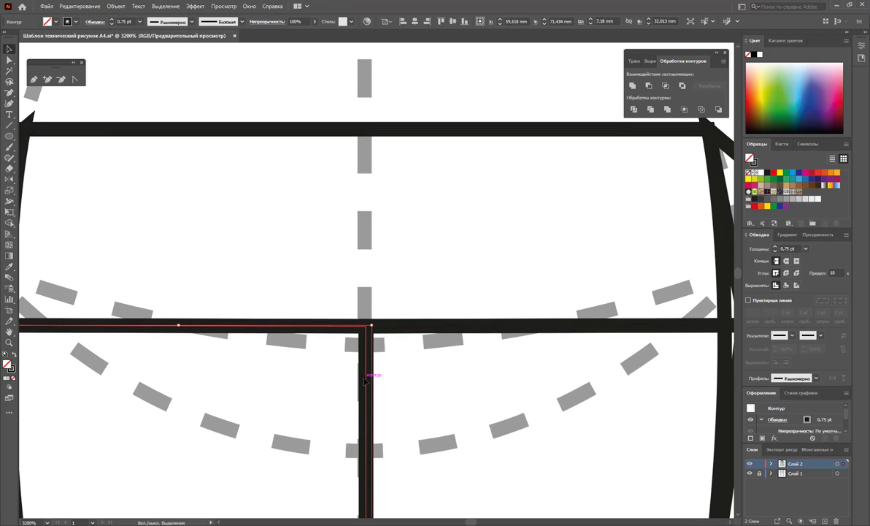
click(400, 330)
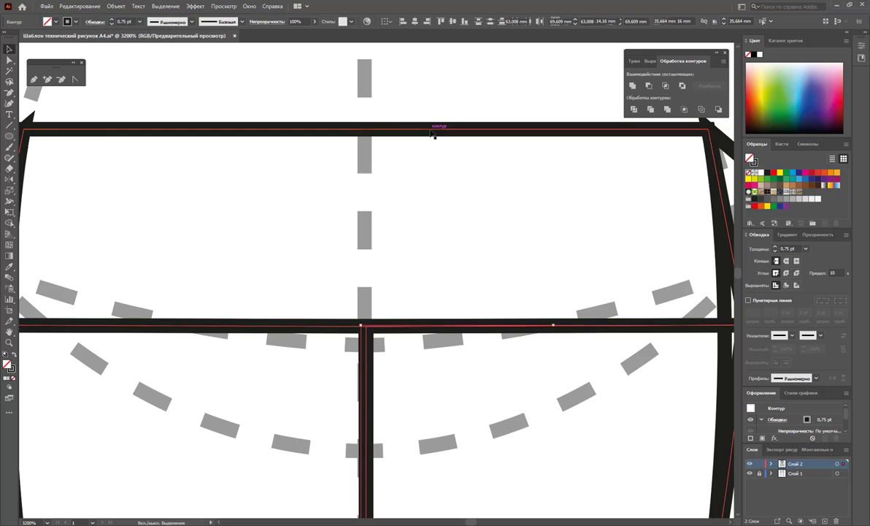
click(448, 475)
shift+click(321, 327)
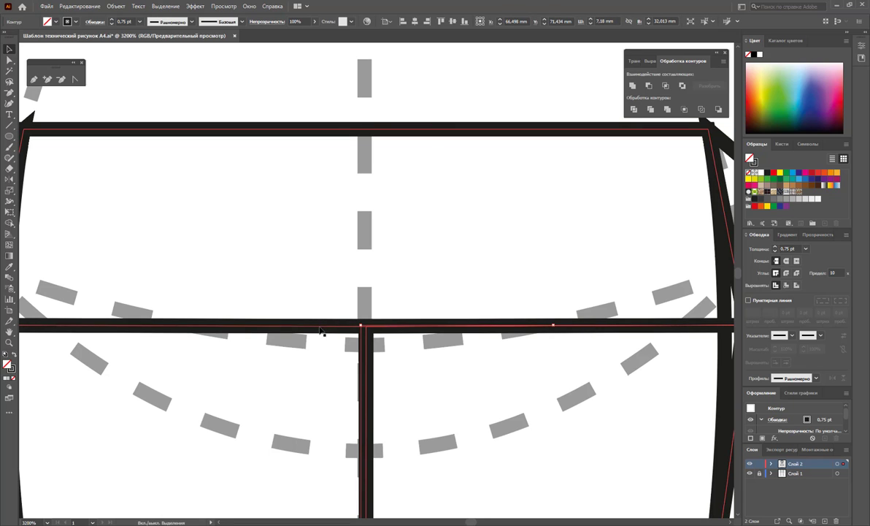
click(468, 452)
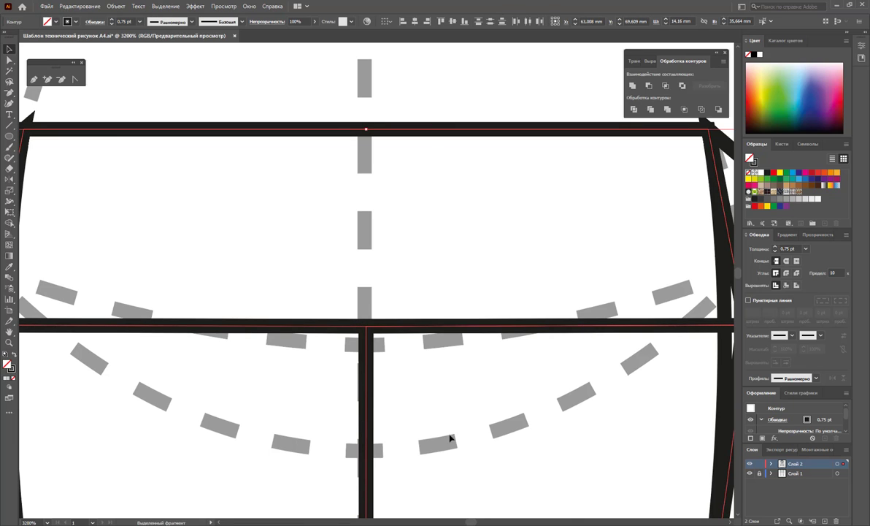
key(z)
drag(450, 438, 48, 86)
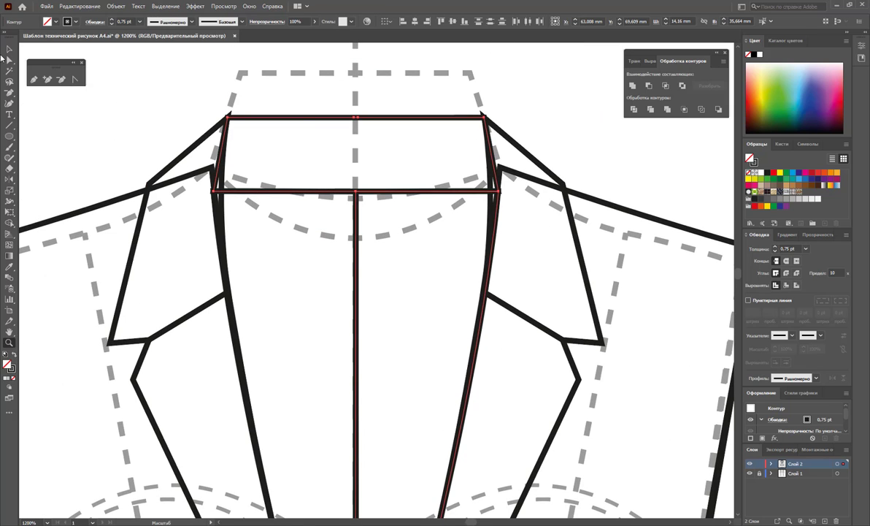
Step: Merge the inner-neck paths and erase the short centre-line stub
click(8, 49)
click(395, 64)
click(355, 226)
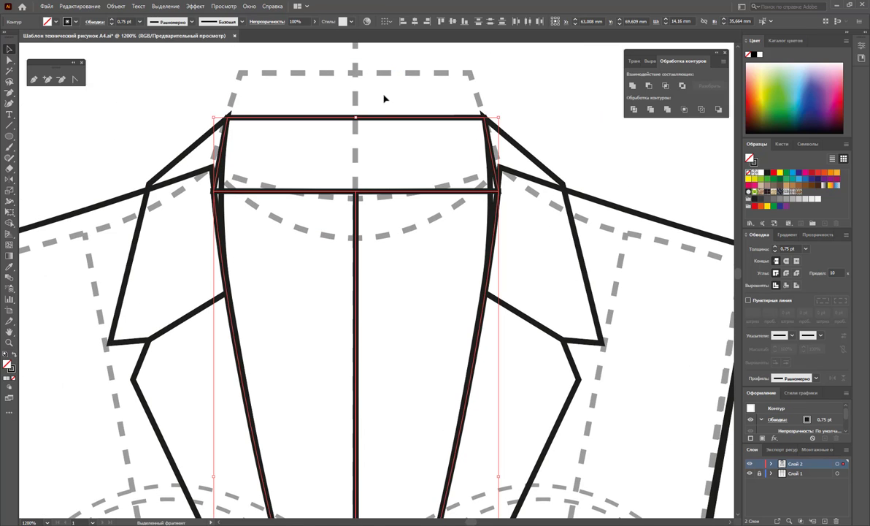
shift+click(361, 117)
click(647, 85)
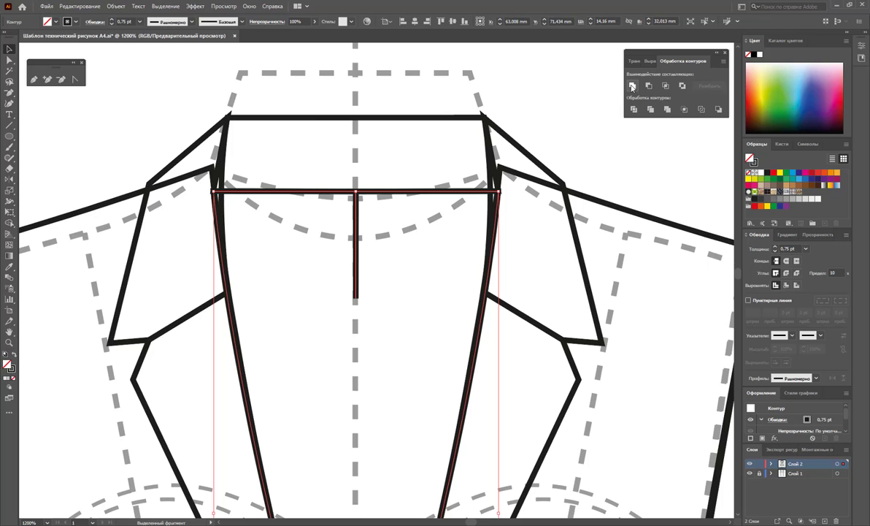
click(60, 79)
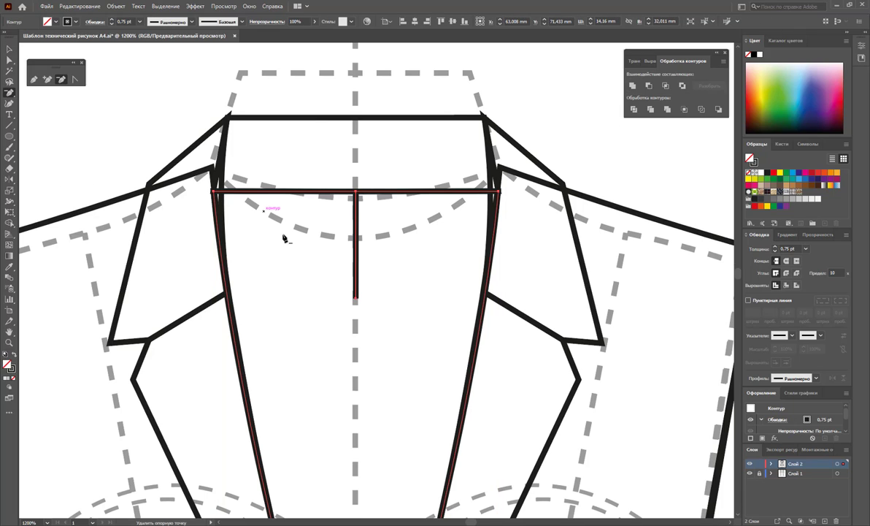
click(355, 299)
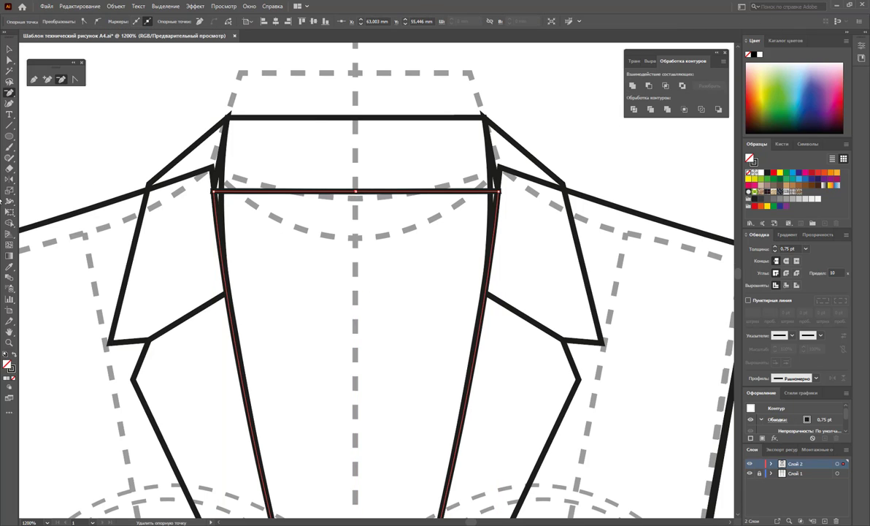
Step: Send the collar pieces to the back via Arrange
click(10, 49)
click(267, 129)
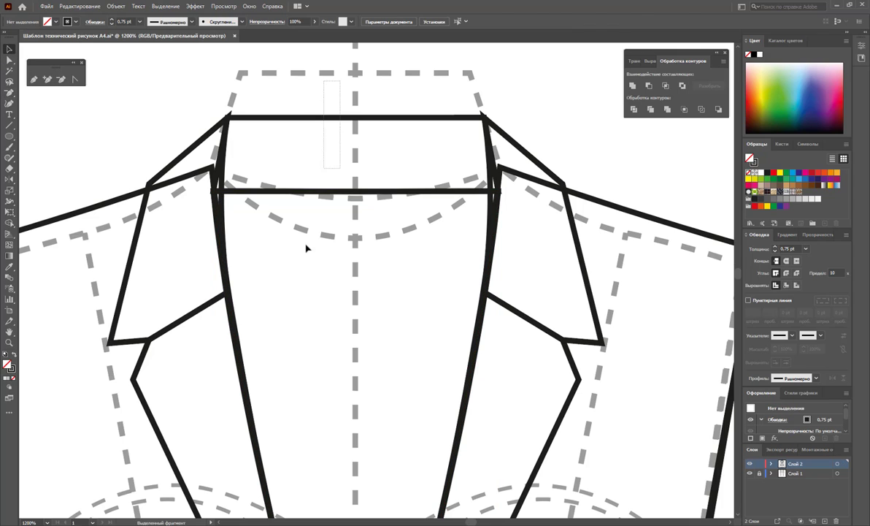
right_click(374, 192)
mouse_move(436, 334)
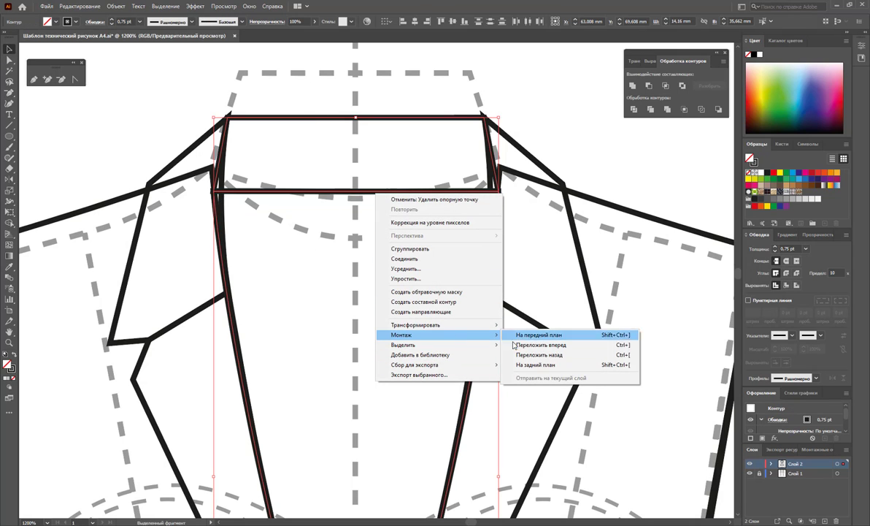
click(535, 365)
click(556, 147)
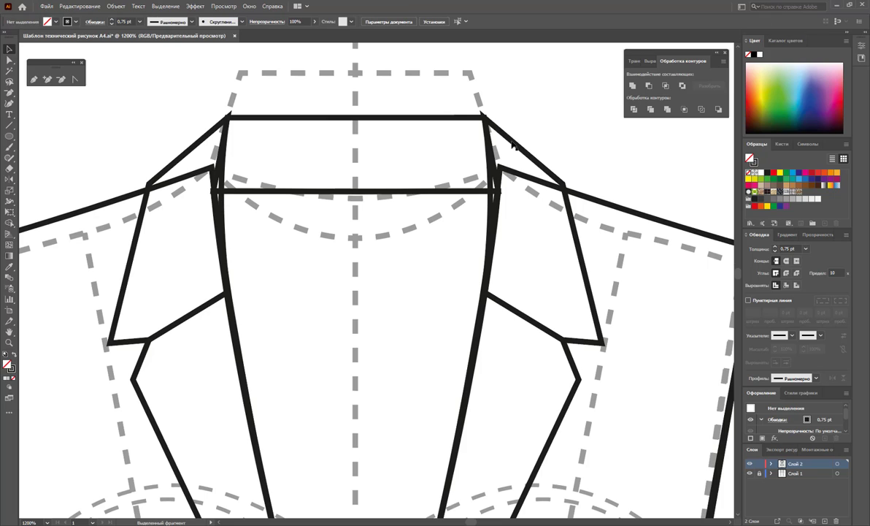
Step: Give both lapel outlines a Round Join stroke corner
click(513, 139)
shift+click(219, 126)
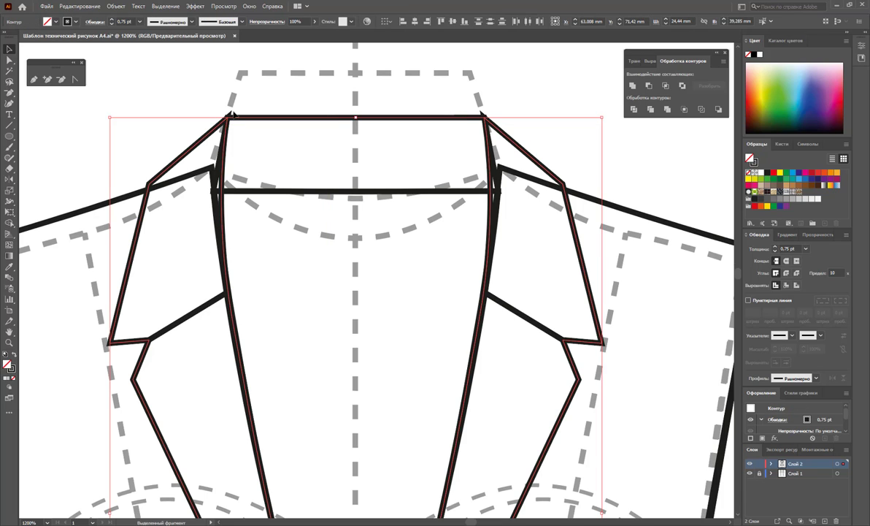
click(787, 275)
click(661, 184)
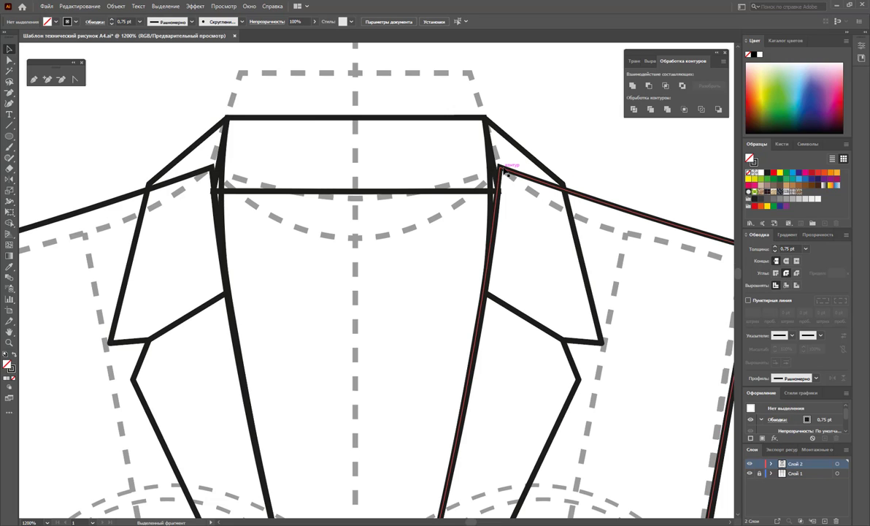
scroll(508, 173, down, 1)
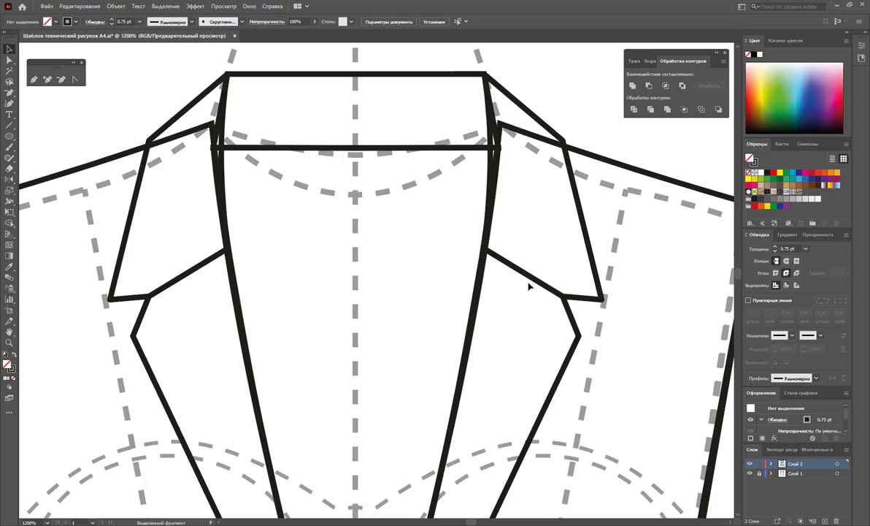
Step: Zoom out to the whole jacket and fill both sleeves with white
key(z)
alt+click(320, 342)
alt+click(366, 357)
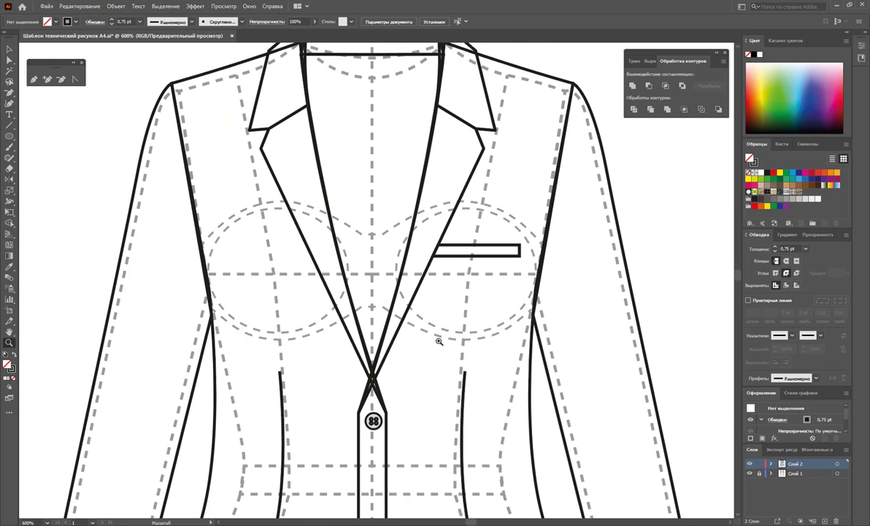
alt+click(439, 341)
alt+click(400, 322)
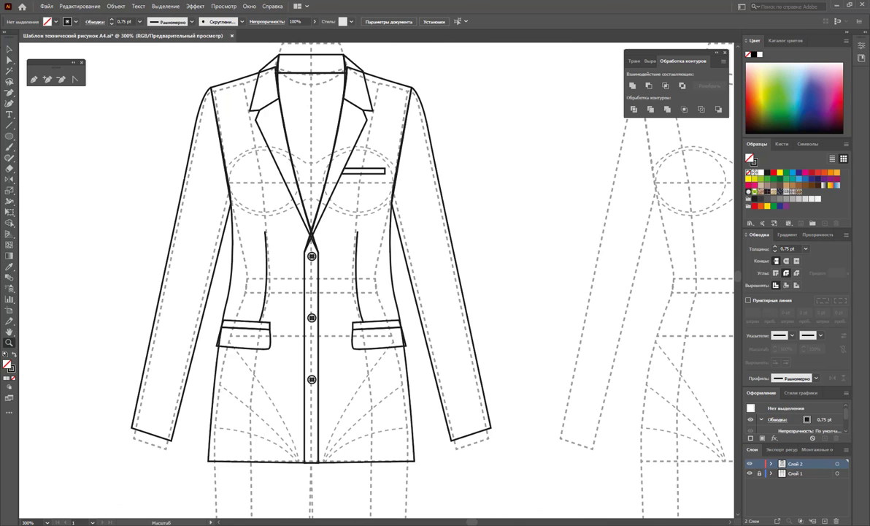
click(11, 50)
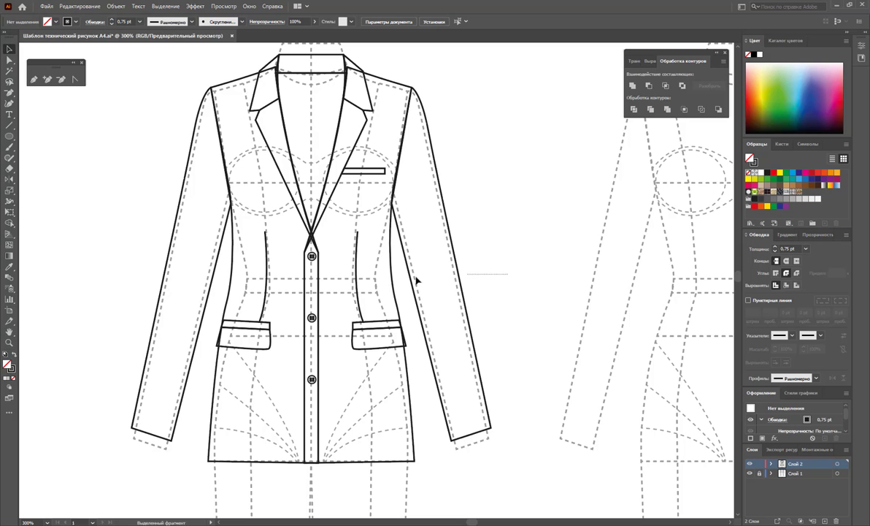
click(392, 261)
shift+click(174, 252)
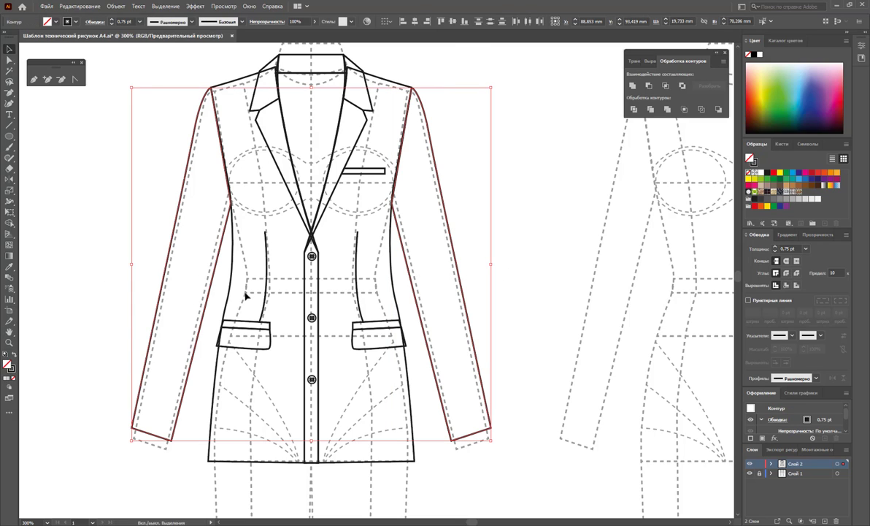
click(760, 173)
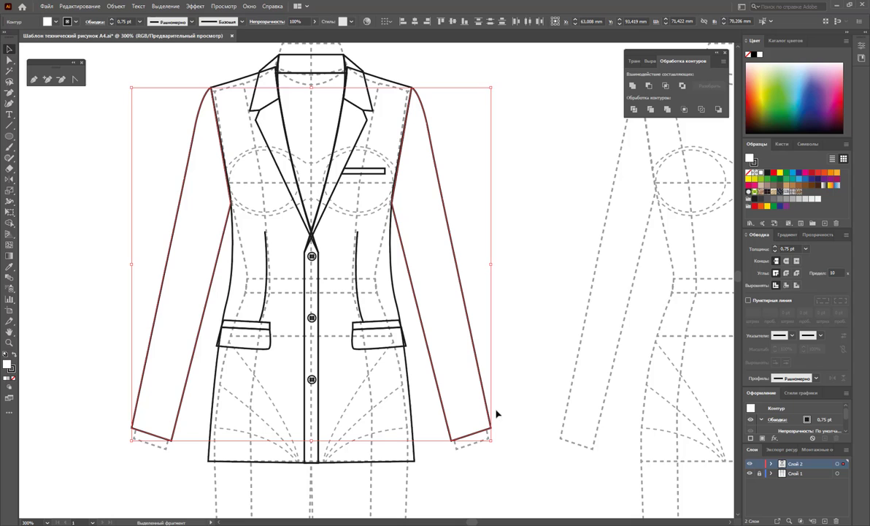
Step: Fill both halves of the jacket body with white
click(408, 421)
shift+click(211, 452)
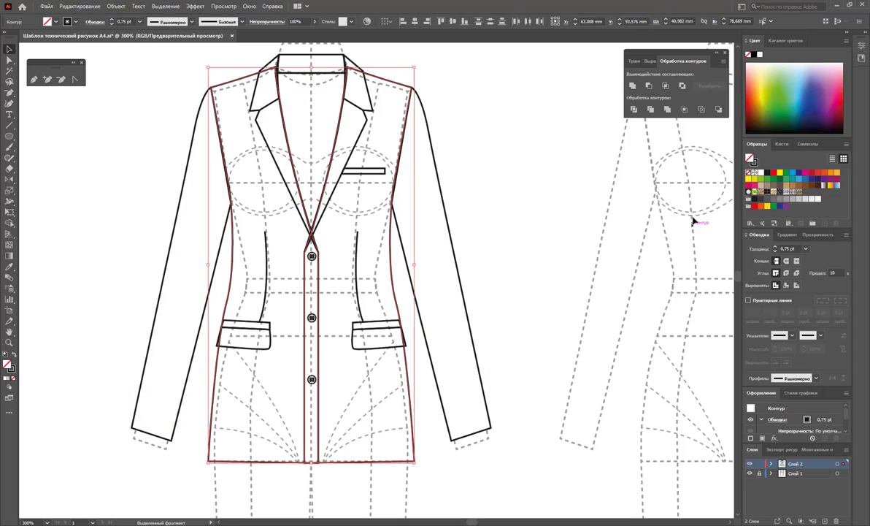
click(761, 173)
click(492, 297)
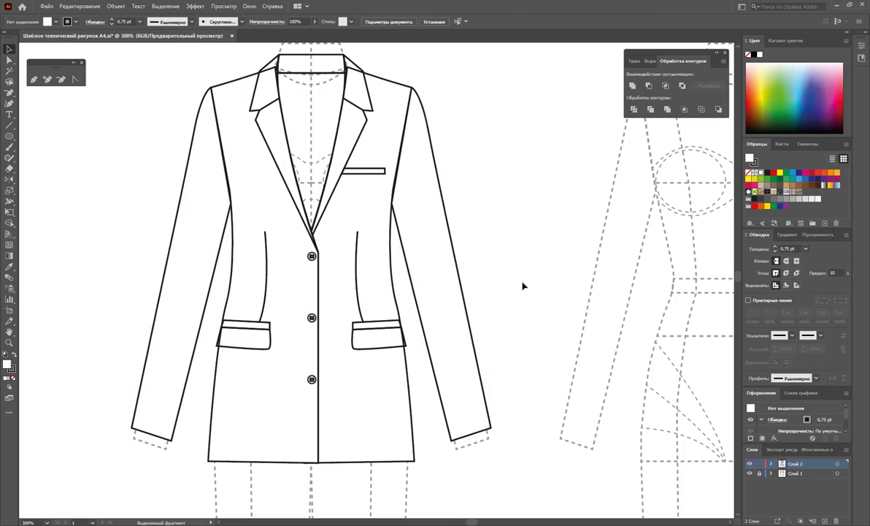
Step: Send the left front panel backward with Ctrl+[ behind the centre-front edge, then check the left lapel
click(320, 292)
key(a)
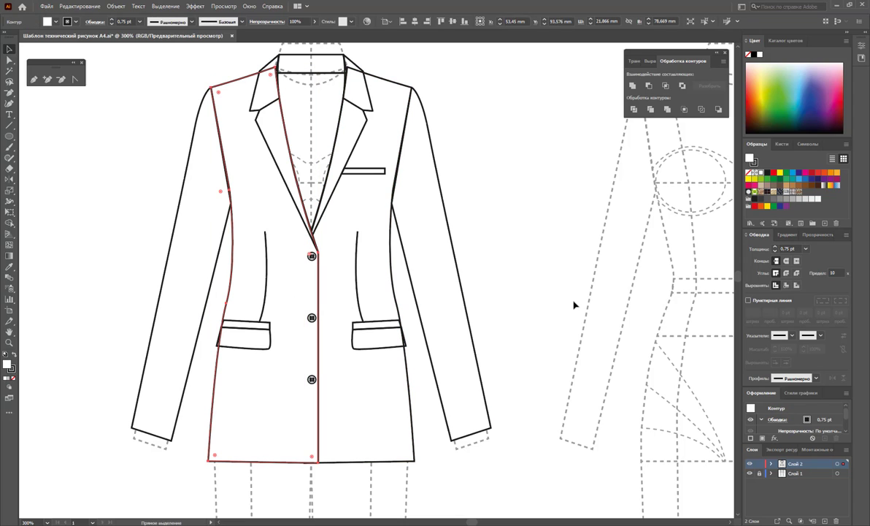
key(ctrl+bracketleft)
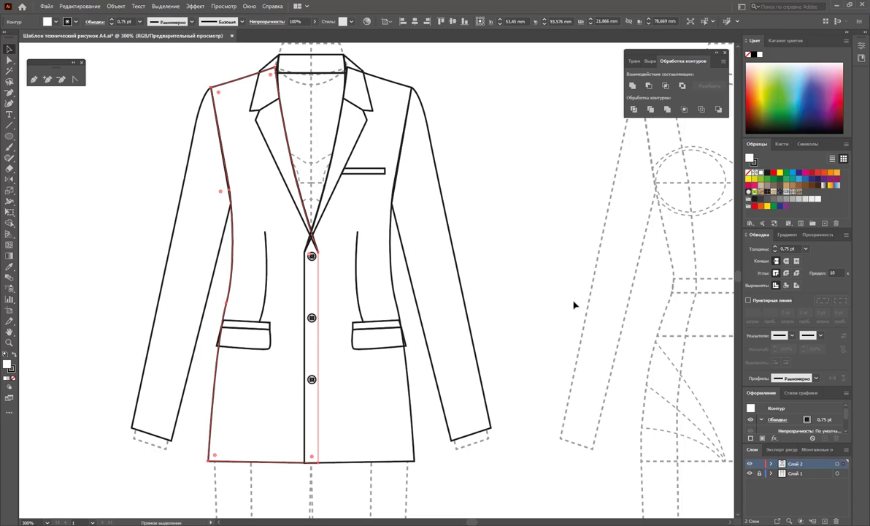
key(v)
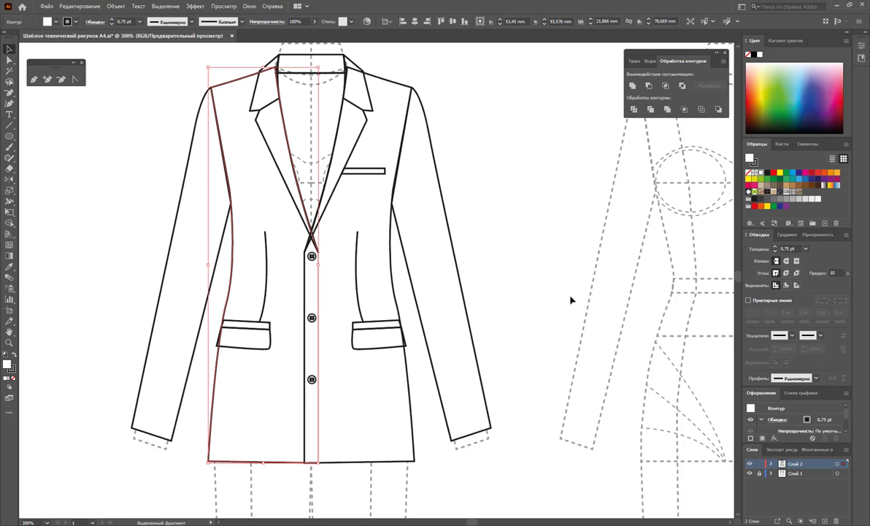
click(262, 162)
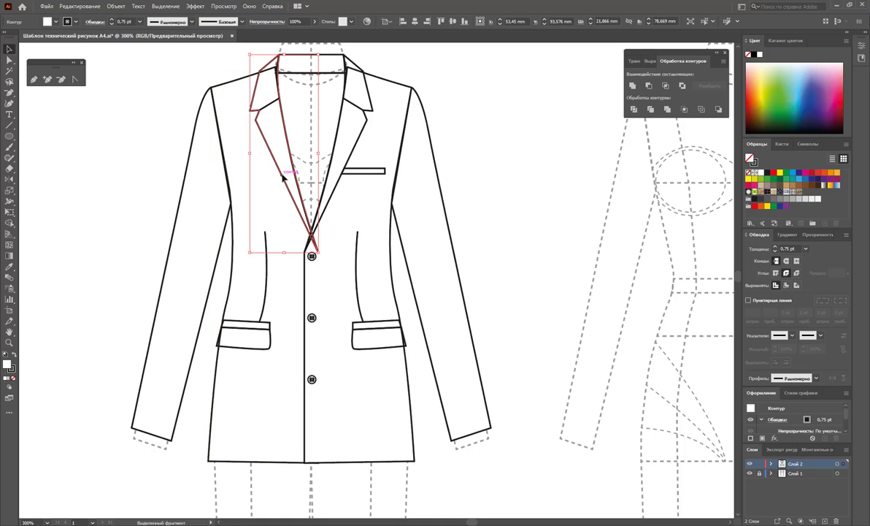
key(a)
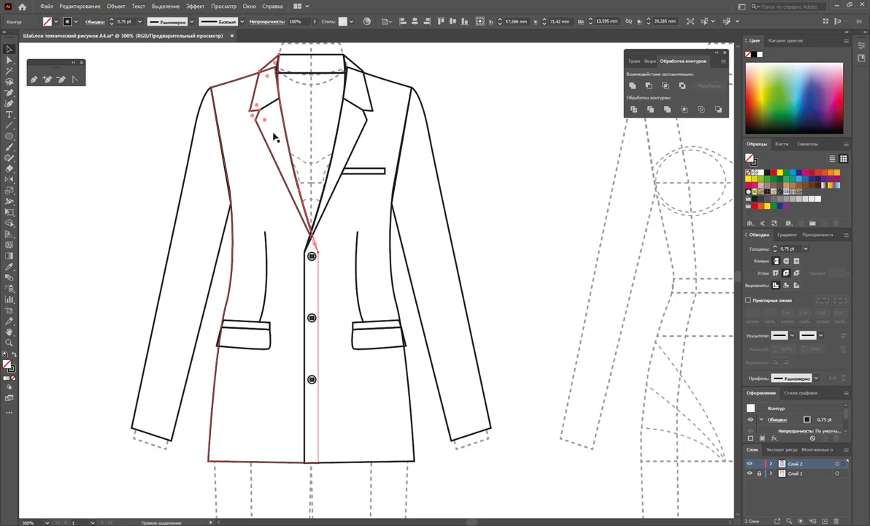
key(v)
click(509, 236)
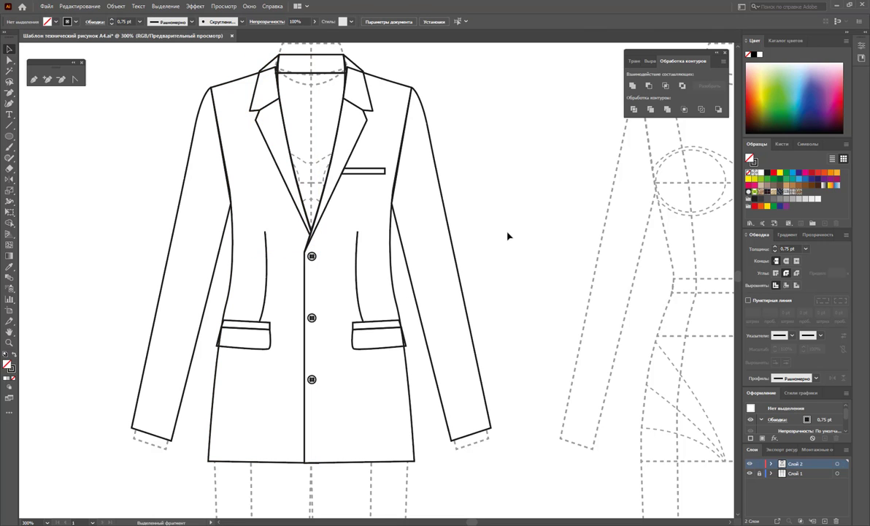
Step: Inspect the inner neckline shape and both lapels by selecting them
scroll(509, 235, up, 2)
click(289, 171)
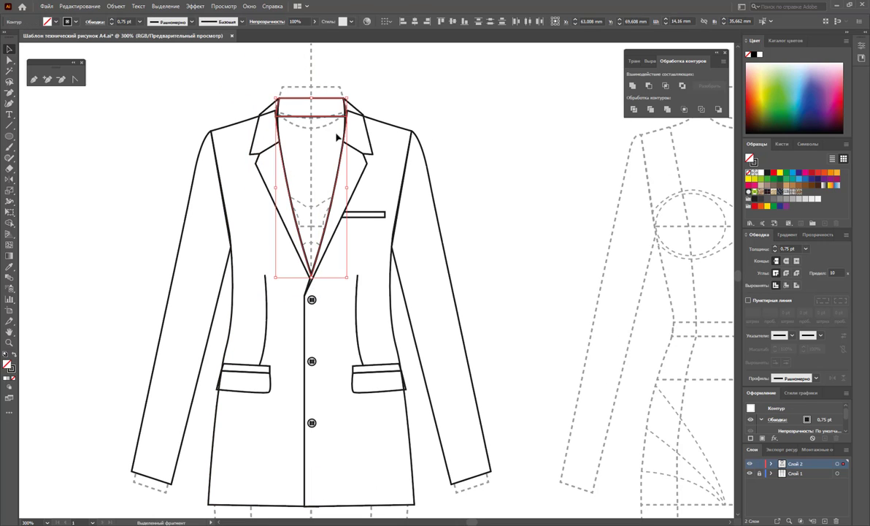
click(461, 108)
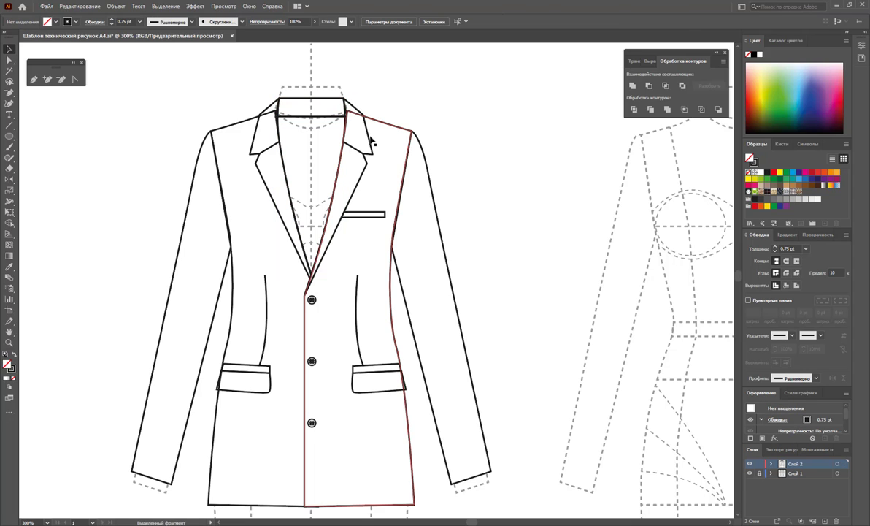
click(358, 180)
shift+click(268, 164)
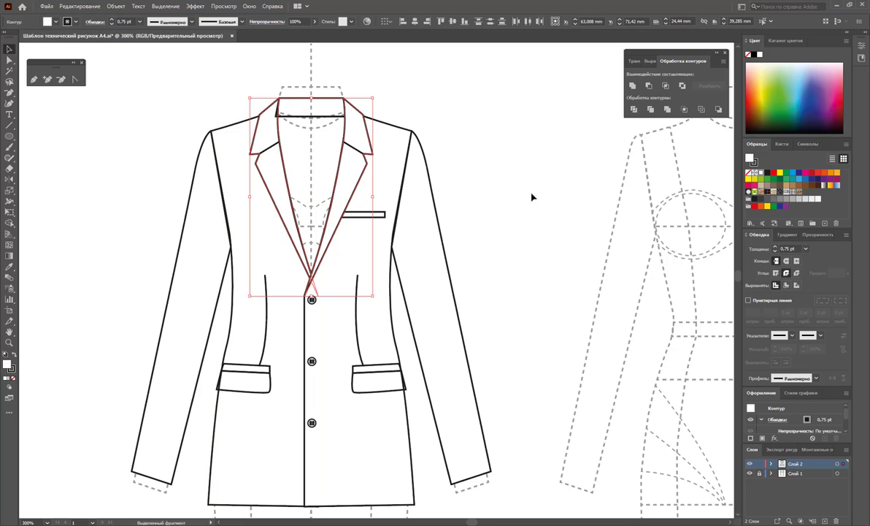
click(309, 127)
Step: Fill the back-neck collar band light grey and send it to back, then fill the V neckline light grey
click(316, 117)
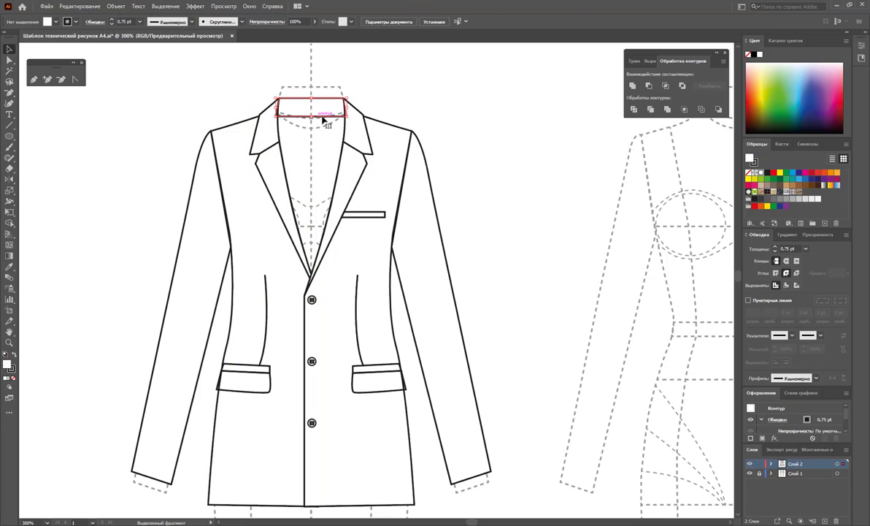
click(813, 199)
right_click(335, 114)
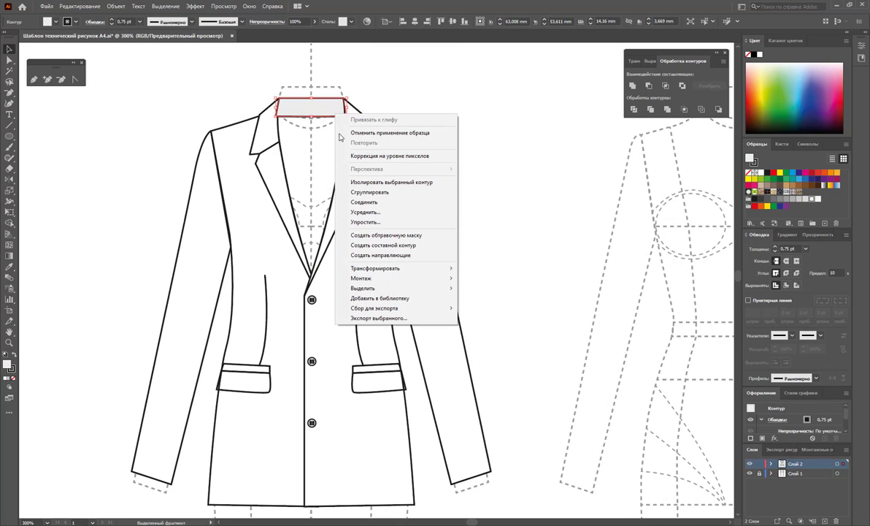
mouse_move(380, 278)
click(505, 287)
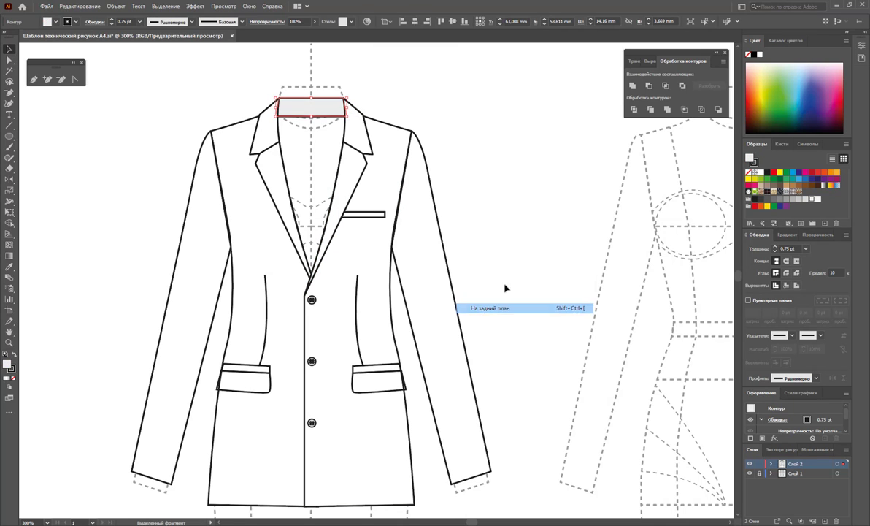
click(307, 73)
click(309, 143)
click(817, 200)
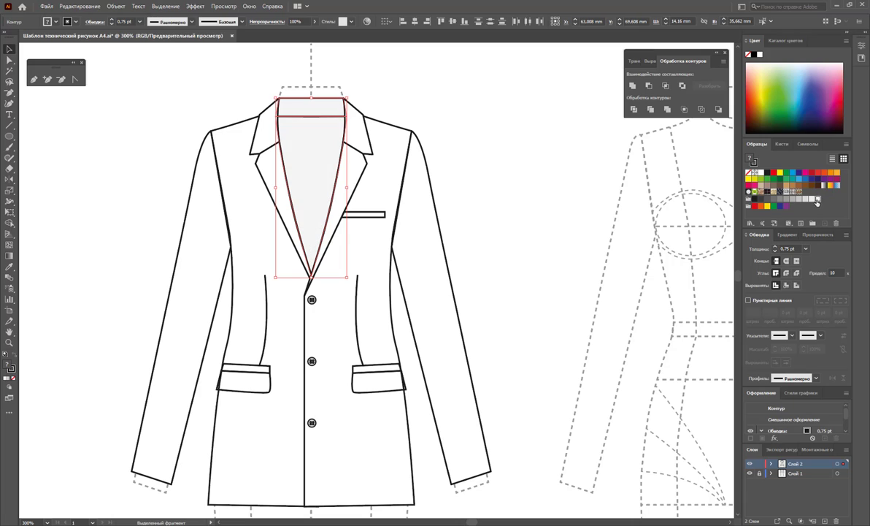
click(538, 200)
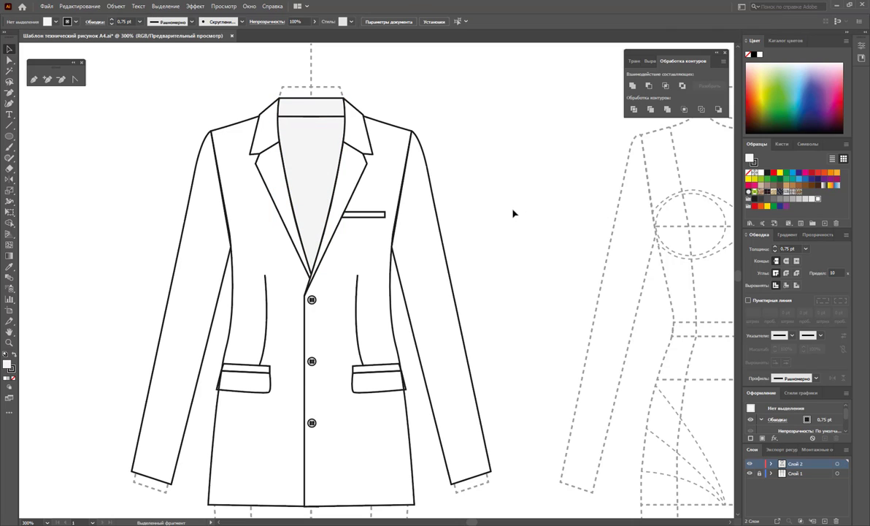
Step: Select both pocket flaps to check them, then deselect
click(403, 379)
shift+click(243, 391)
shift+click(243, 392)
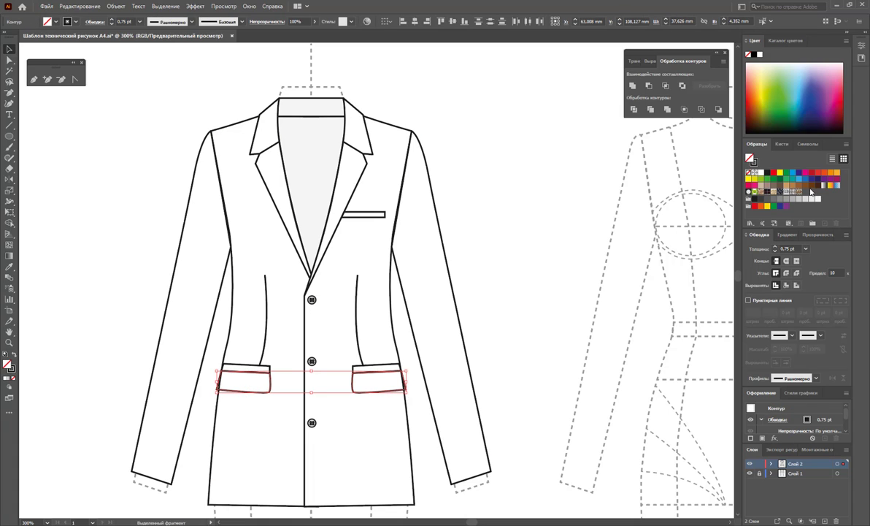
click(521, 256)
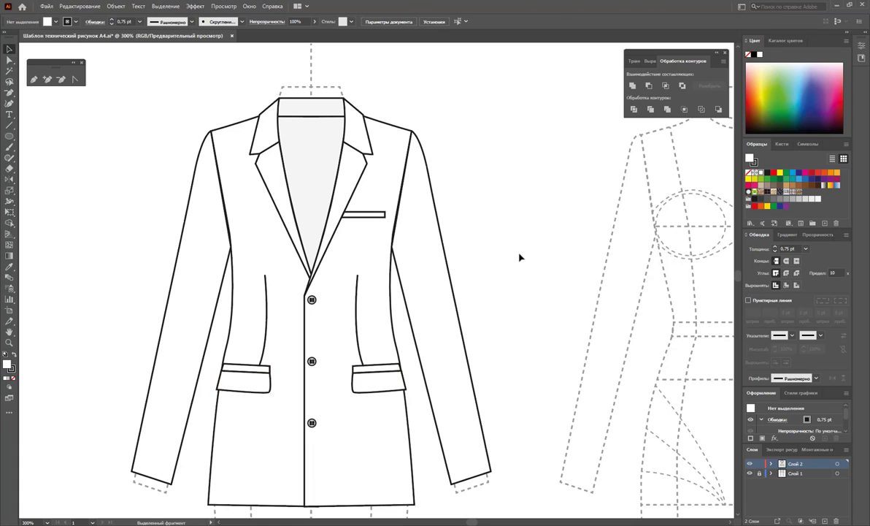
scroll(518, 248, down, 2)
scroll(517, 237, up, 1)
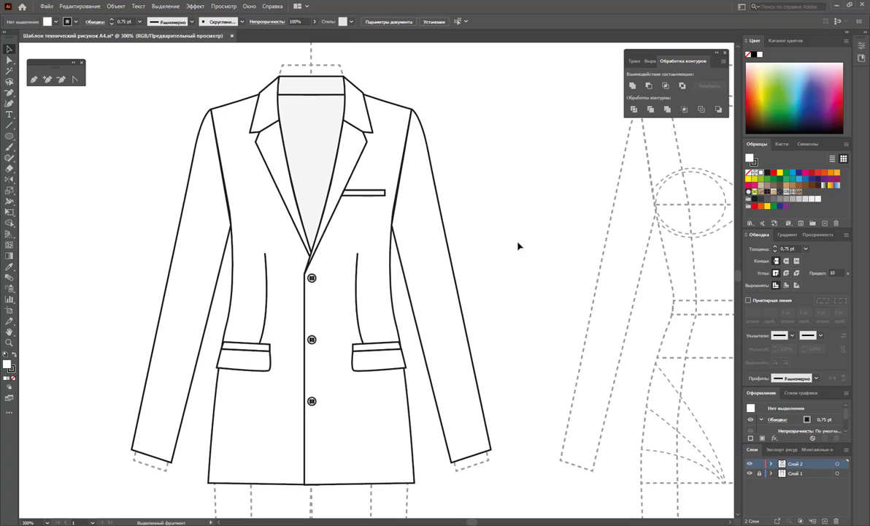
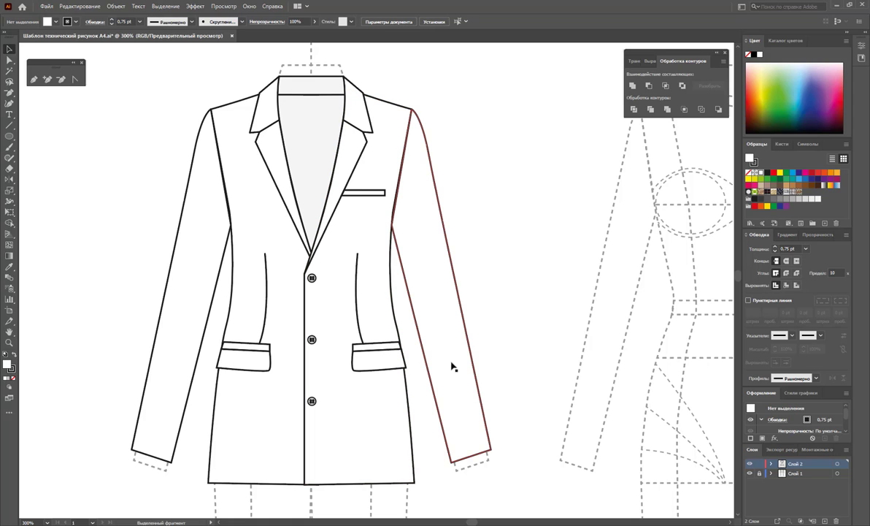
Step: Draw an inner seam line down the right sleeve to the cuff
click(34, 79)
click(392, 219)
click(405, 243)
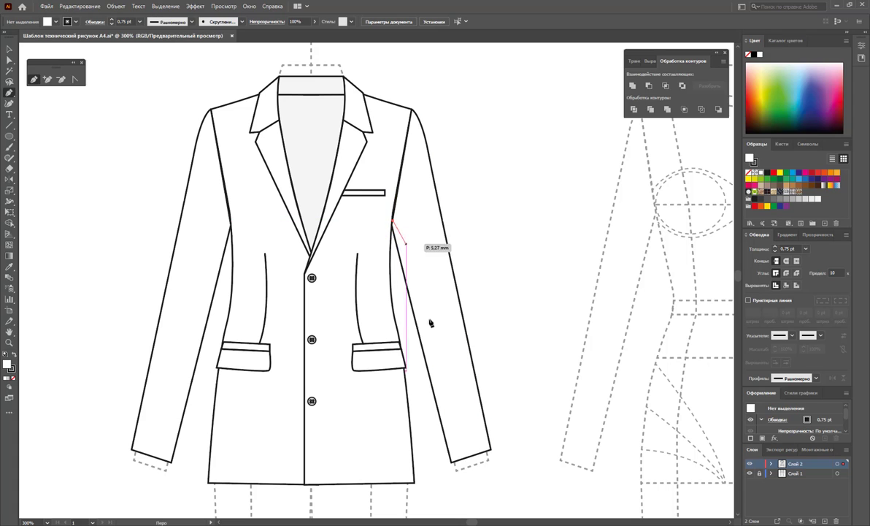
click(455, 461)
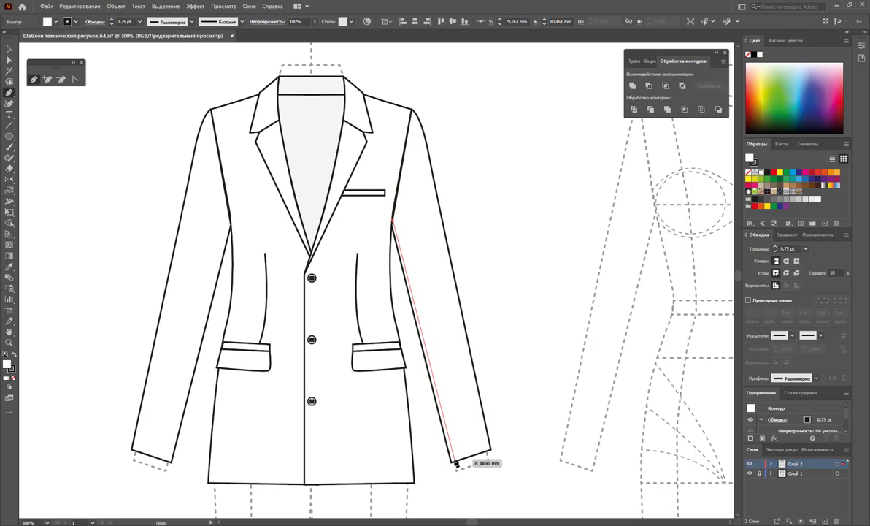
ctrl+click(519, 435)
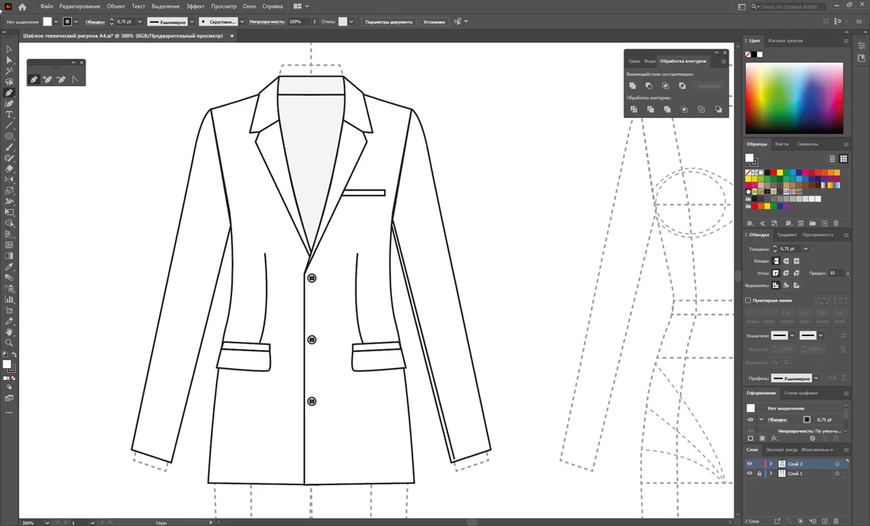
Step: Reflect a copy of the sleeve seam across the jacket's centre onto the left sleeve
click(9, 49)
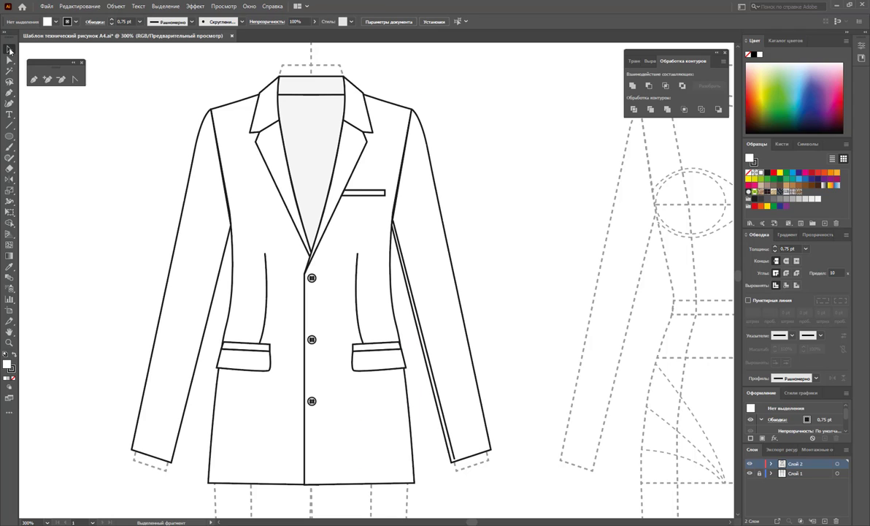
click(451, 449)
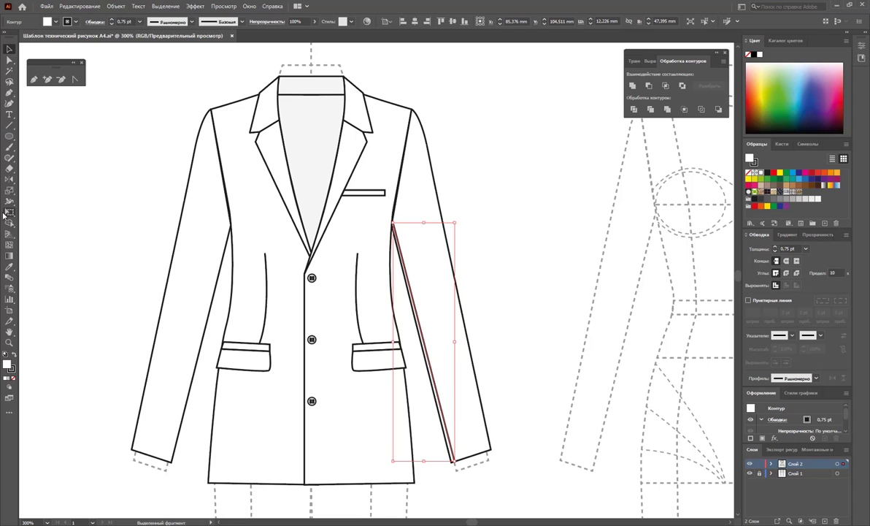
key(o)
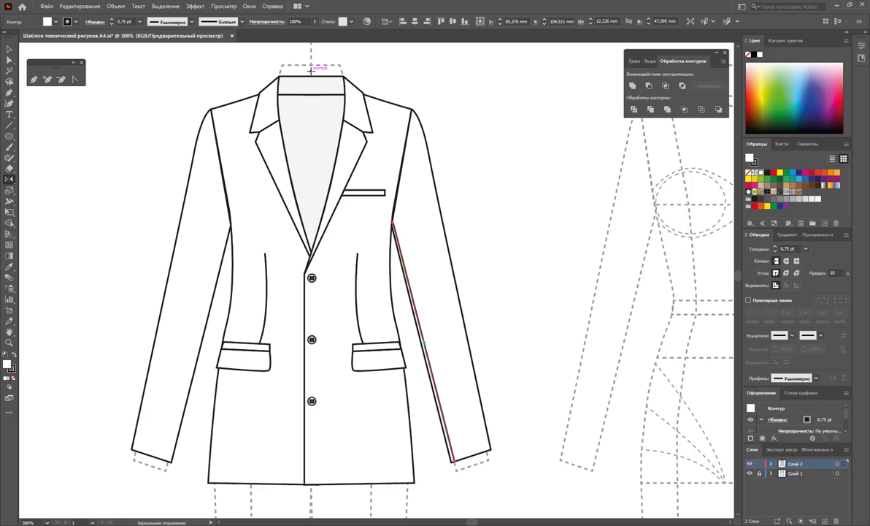
click(310, 70)
drag(409, 277, 160, 199)
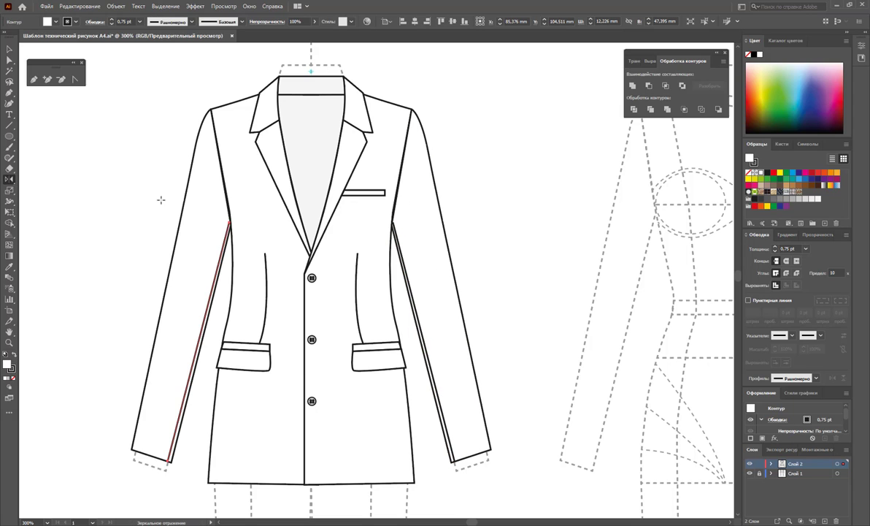
click(9, 49)
click(103, 248)
Step: Zoom out to 150% and Alt-drag a copy of the whole blazer onto the right-hand figure
key(z)
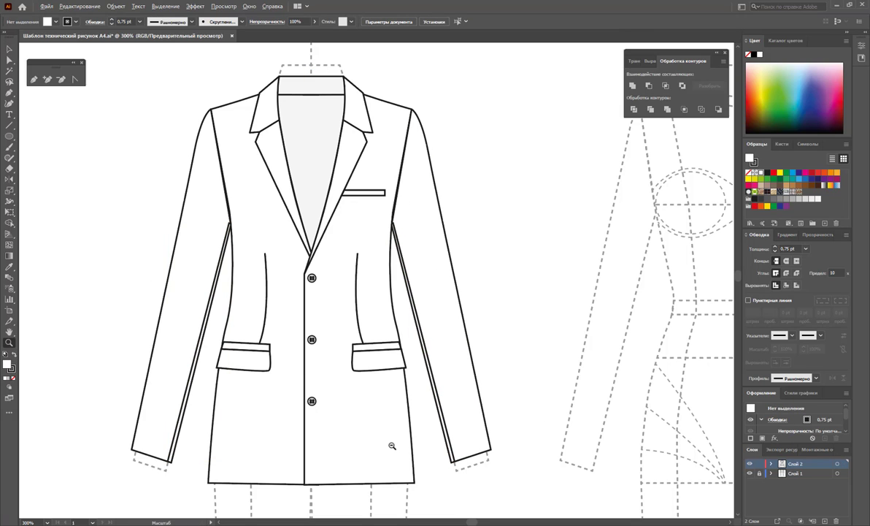
alt+click(395, 405)
alt+click(514, 332)
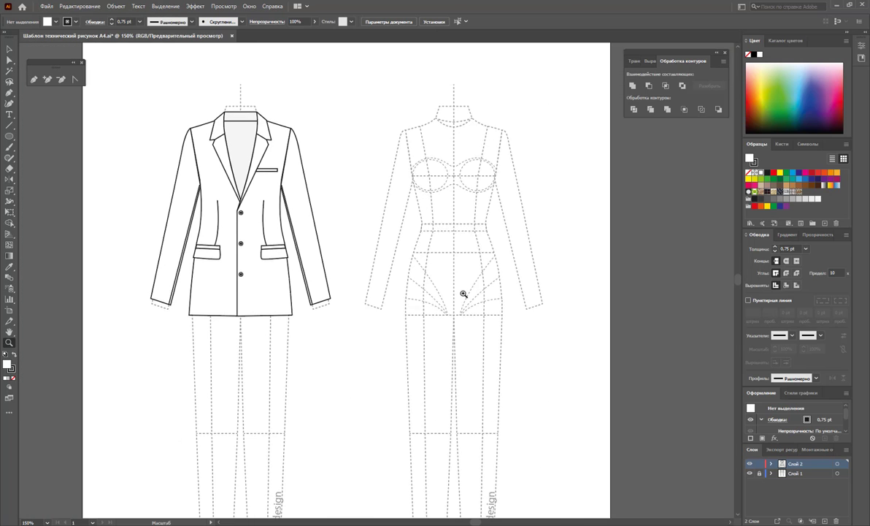
click(9, 48)
drag(120, 136, 338, 413)
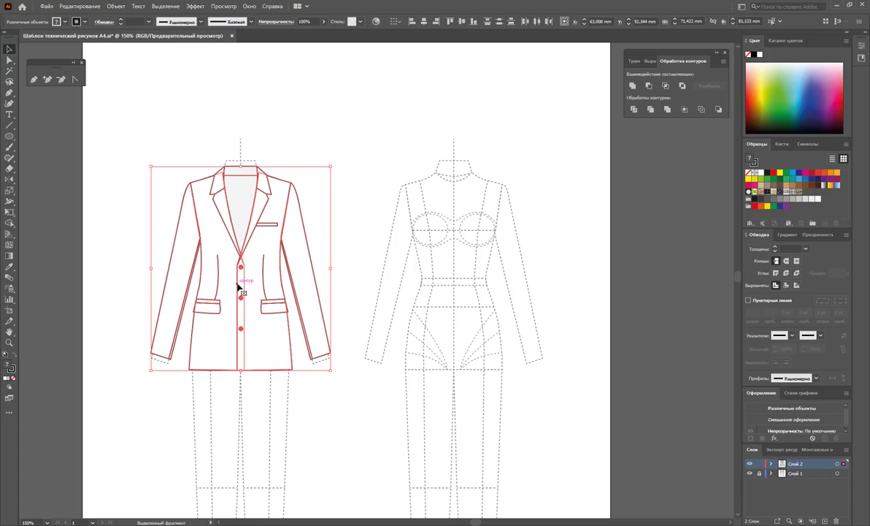
drag(237, 291, 451, 289)
click(583, 307)
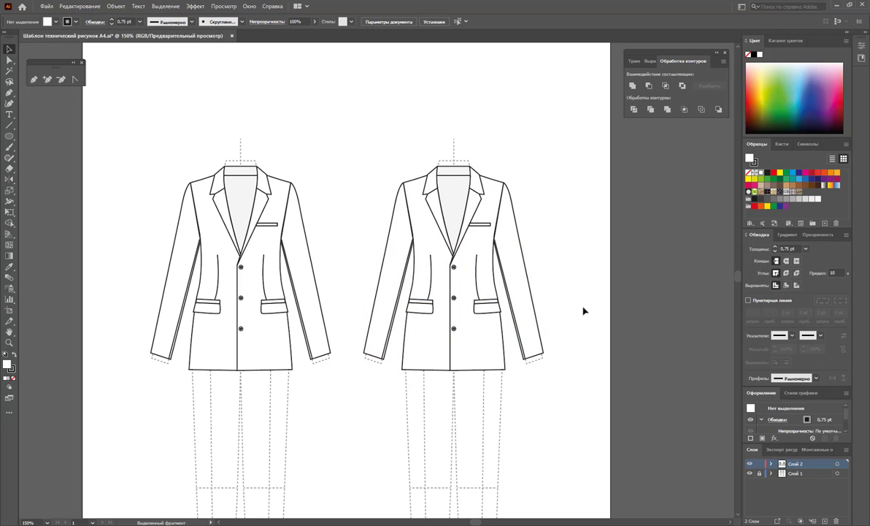
Step: Delete the left pocket, its dart and the three buttons from the blazer copy
click(453, 170)
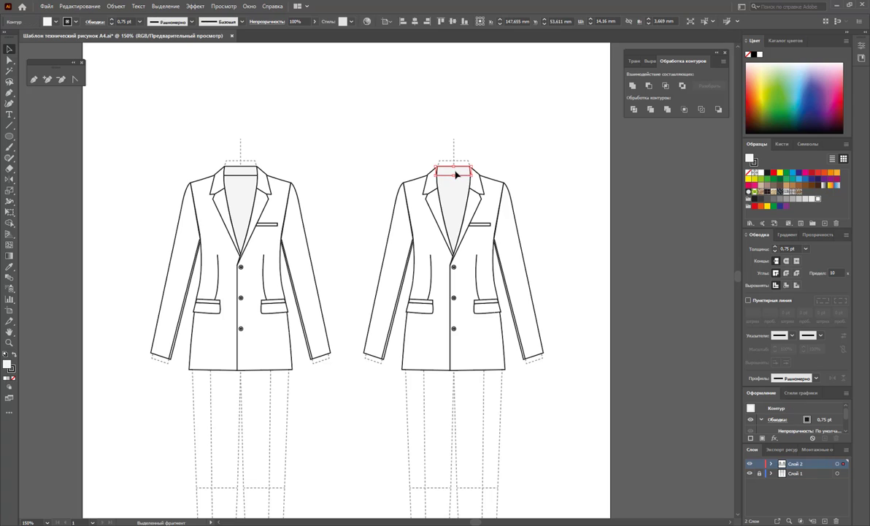
click(508, 175)
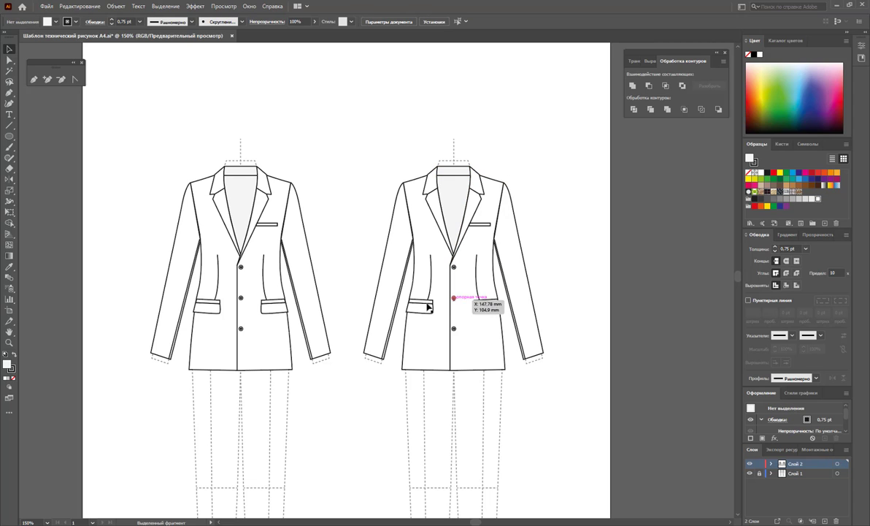
drag(420, 307, 430, 295)
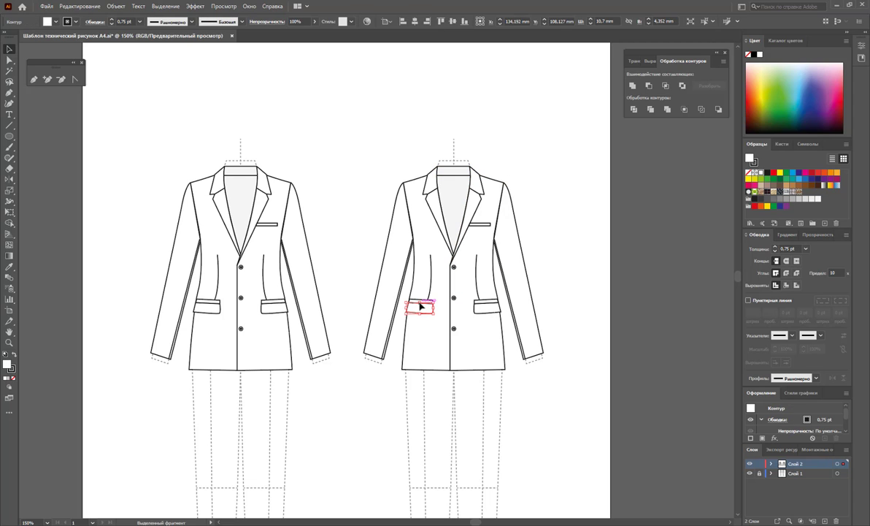
shift+click(431, 281)
key(Delete)
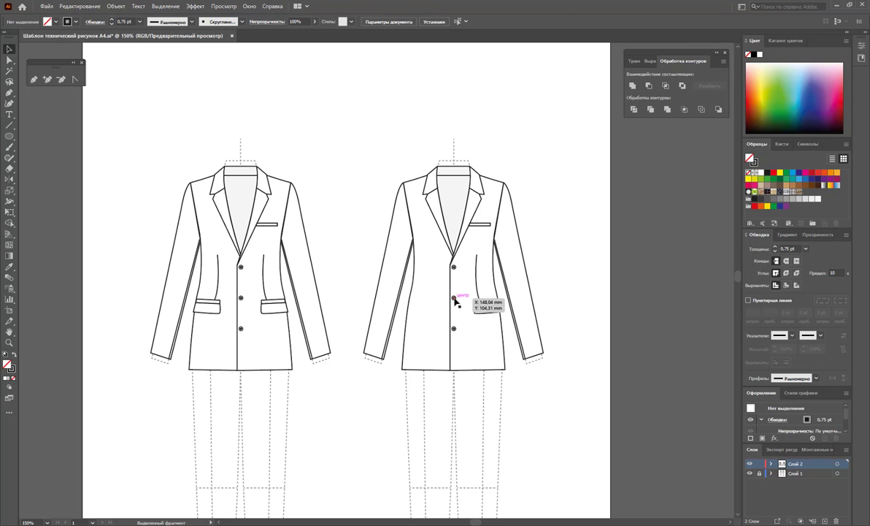
click(454, 328)
key(Delete)
Step: Delete the right-side dart, the right hip pocket and the chest welt pocket
click(480, 296)
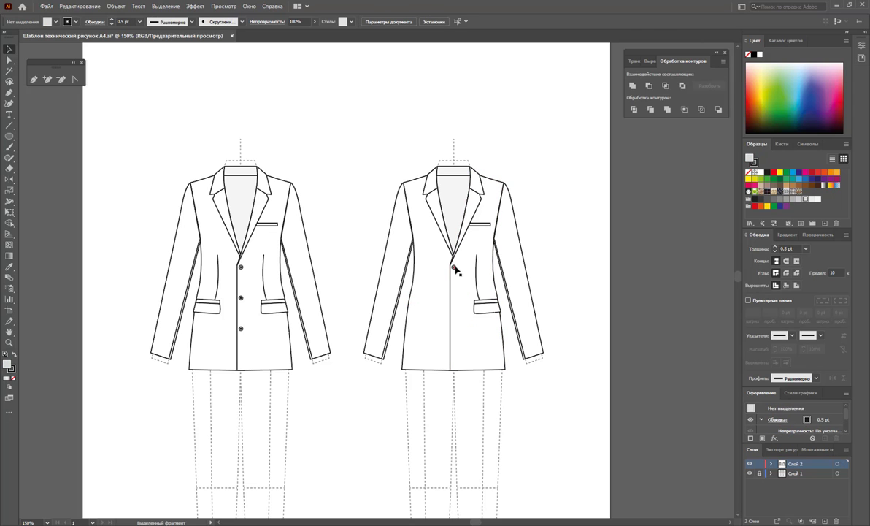
click(480, 295)
key(Delete)
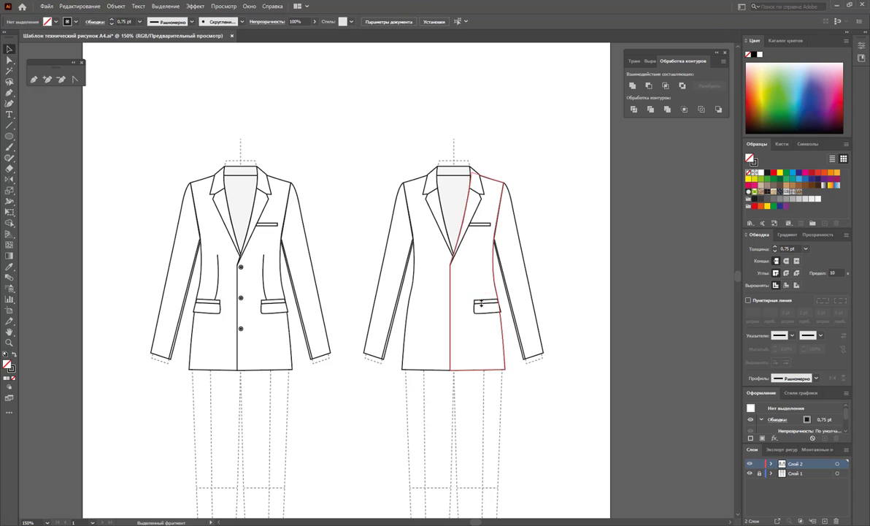
click(482, 306)
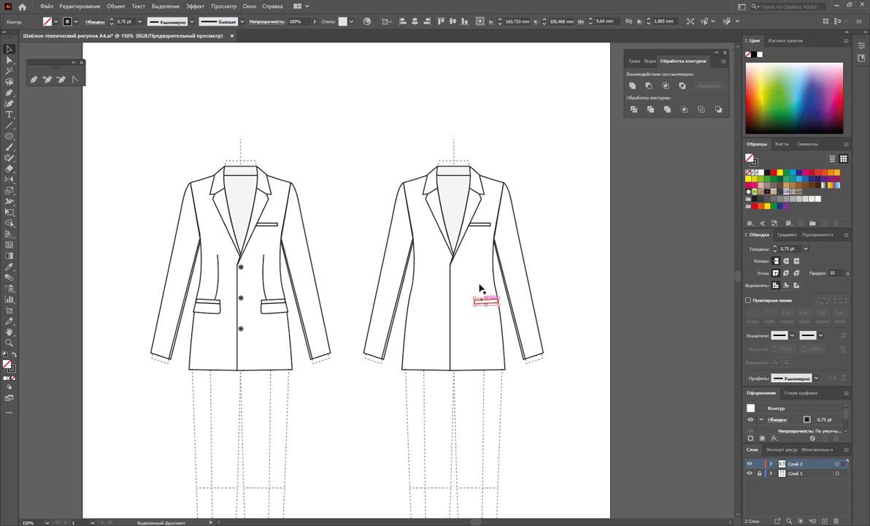
key(Delete)
click(480, 224)
key(Delete)
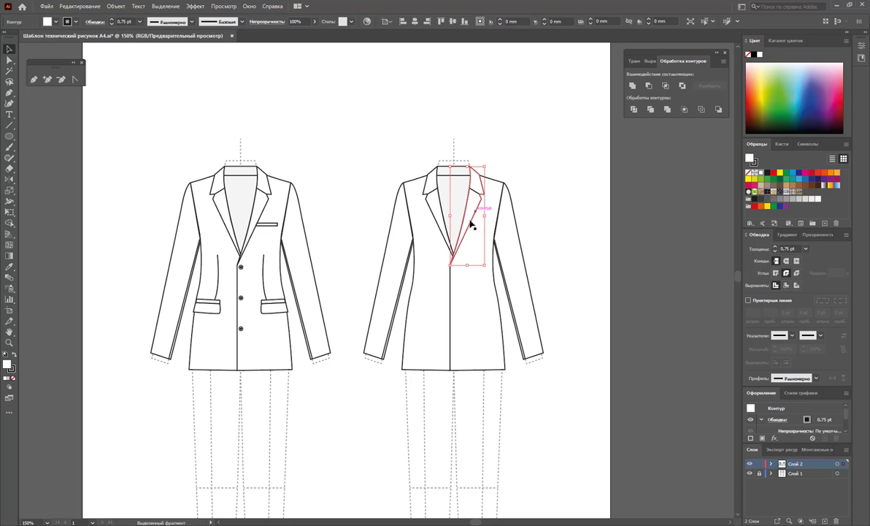
Step: Remove the left lapel, notch line and V-neckline, then unite both front panels in Pathfinder
click(439, 232)
key(Delete)
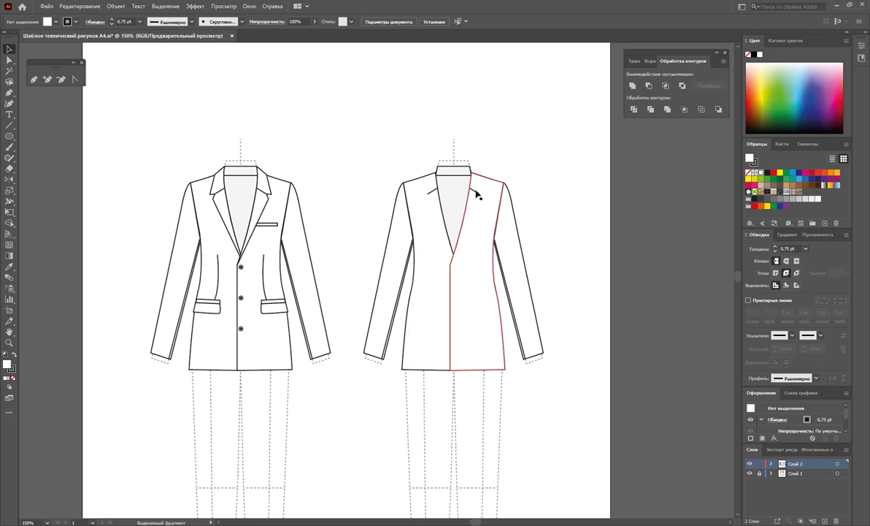
click(429, 190)
key(Delete)
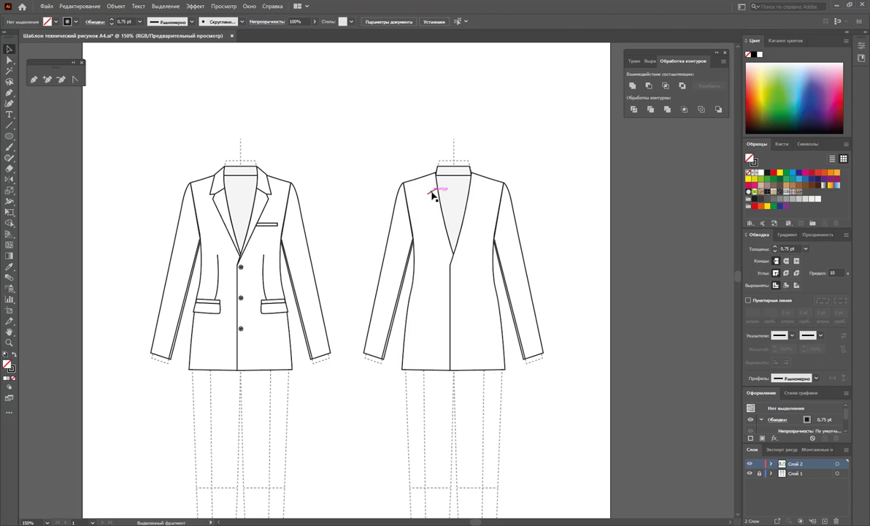
click(437, 188)
key(Delete)
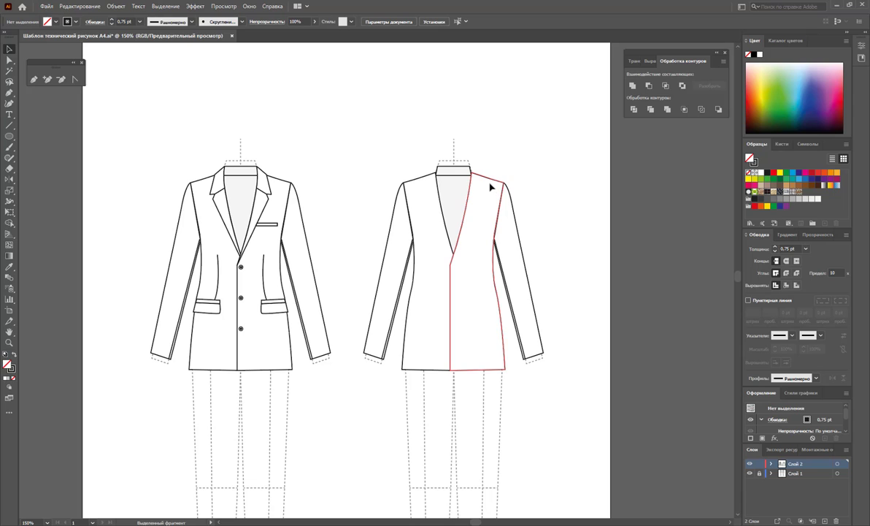
click(490, 187)
shift+click(422, 206)
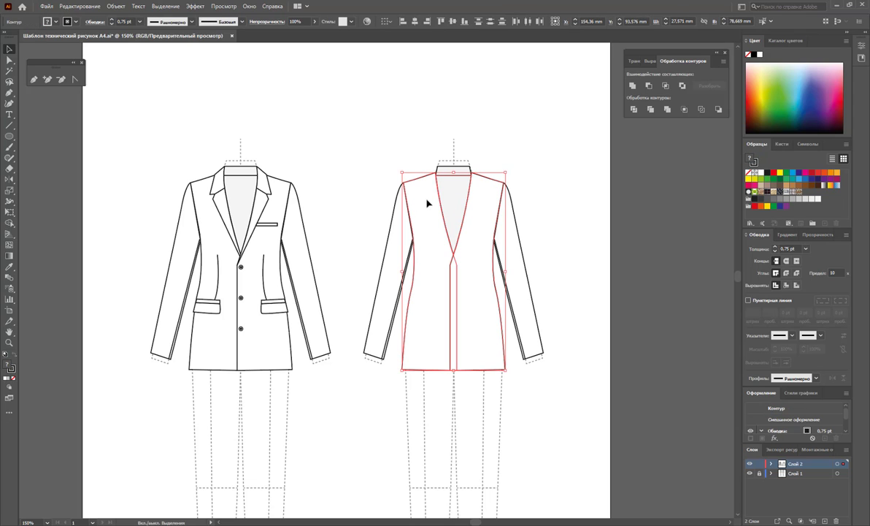
click(635, 86)
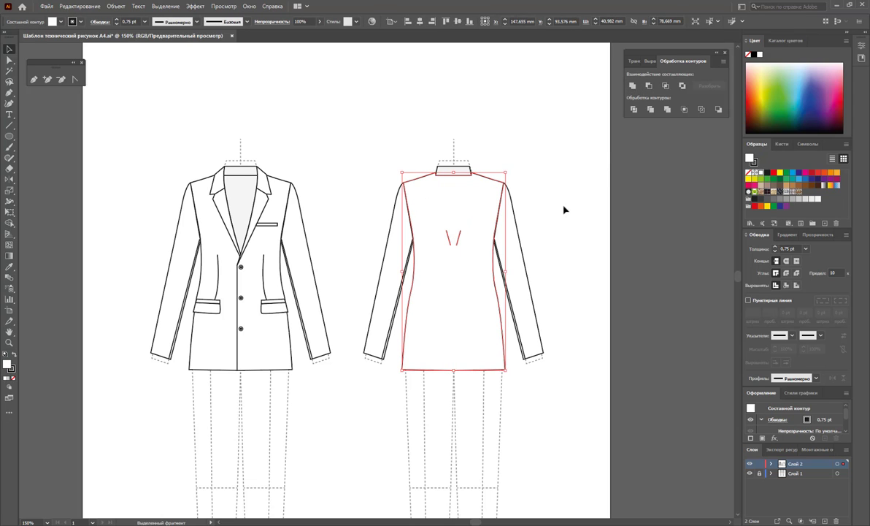
Step: Lasso-select the V-shaped darts on the back view and delete them
click(9, 83)
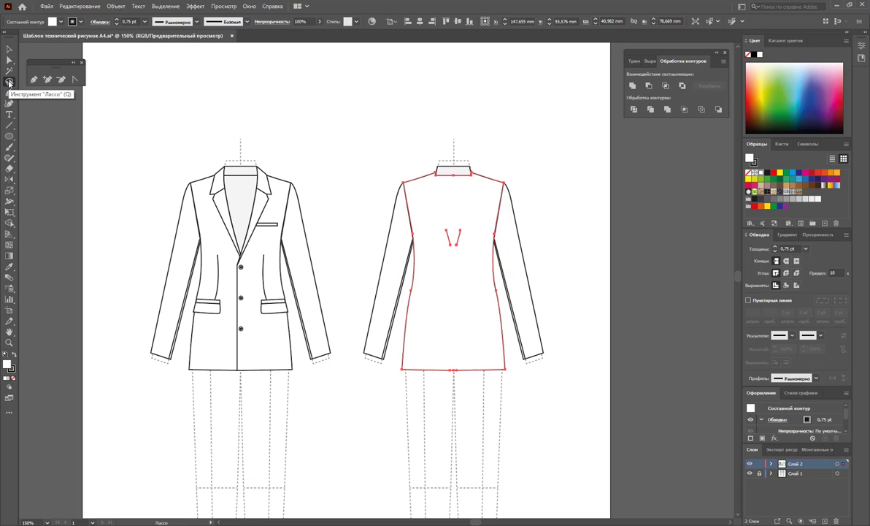
mouse_move(474, 227)
mouse_down()
mouse_move(442, 232)
mouse_move(468, 219)
mouse_up()
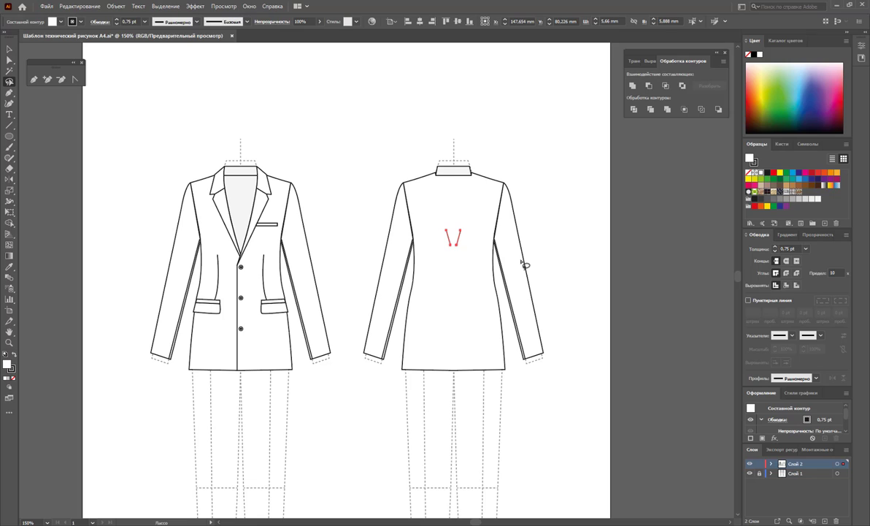
key(Delete)
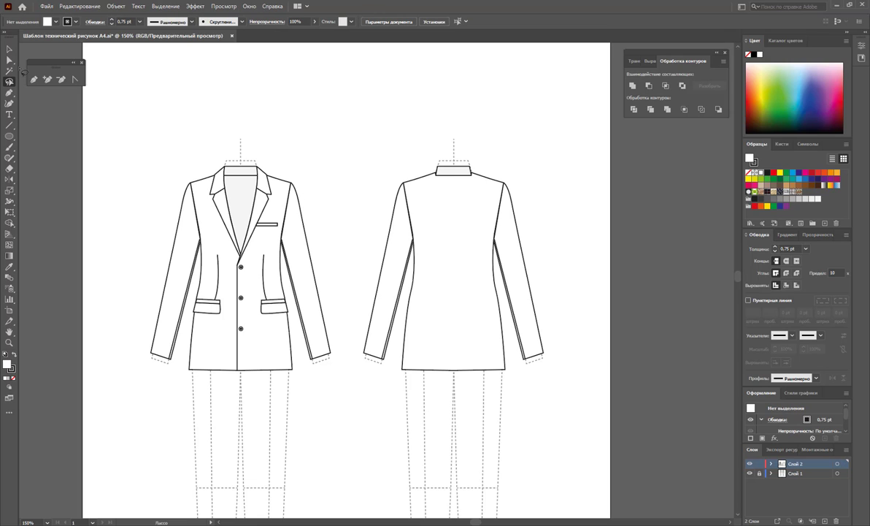
Step: Zoom in on the back collar and delete the three body anchors beneath it
click(9, 342)
mouse_move(468, 196)
mouse_down()
mouse_move(563, 286)
mouse_move(534, 255)
mouse_move(382, 200)
mouse_up()
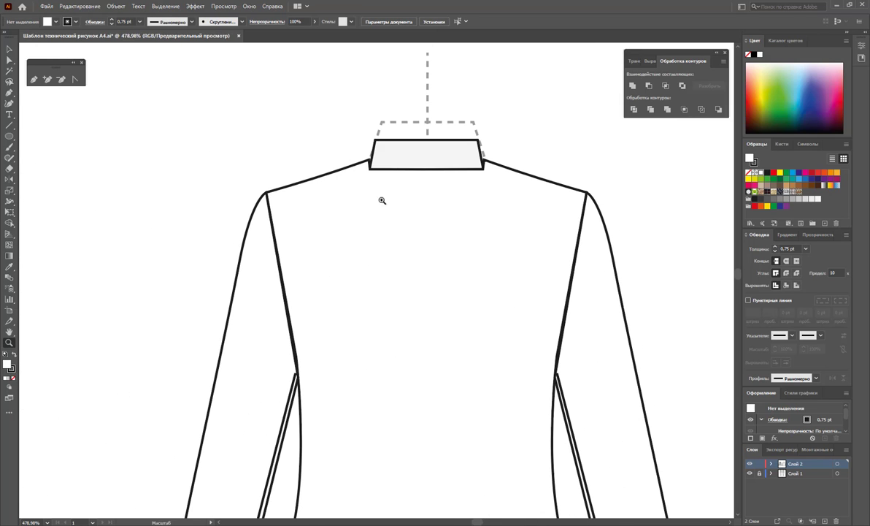
click(9, 60)
click(494, 311)
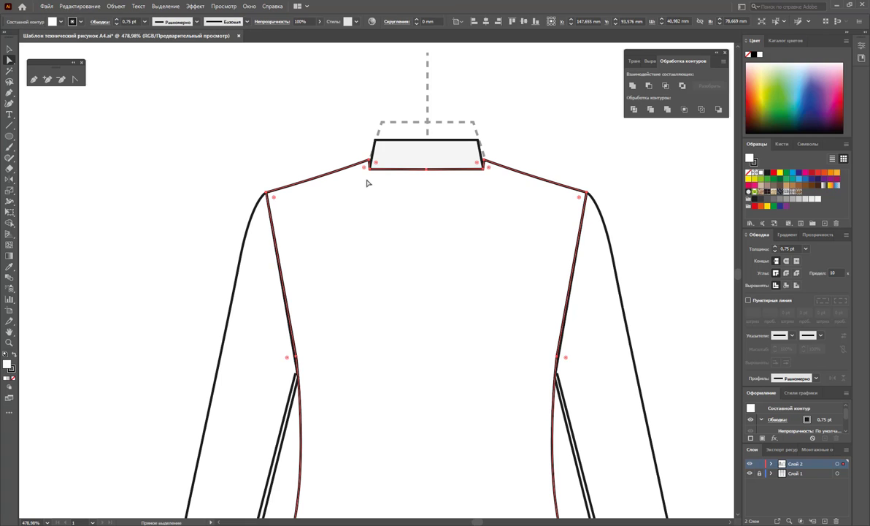
click(62, 79)
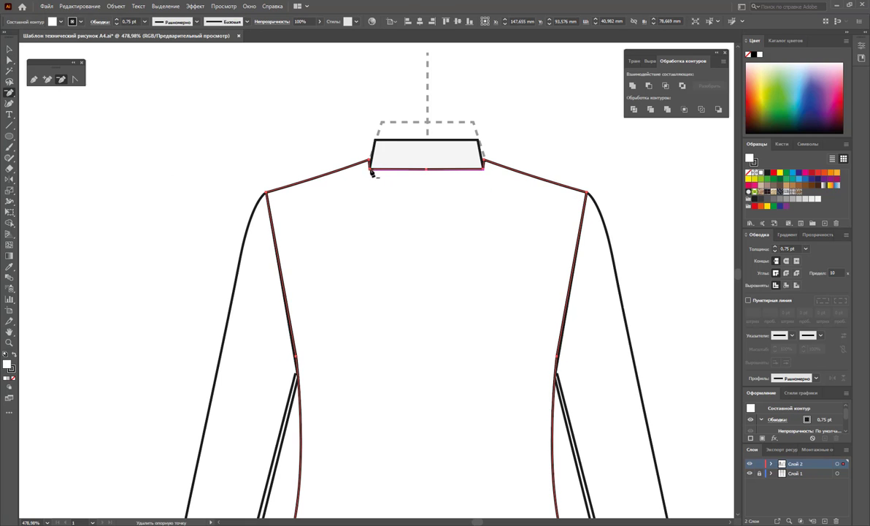
click(368, 167)
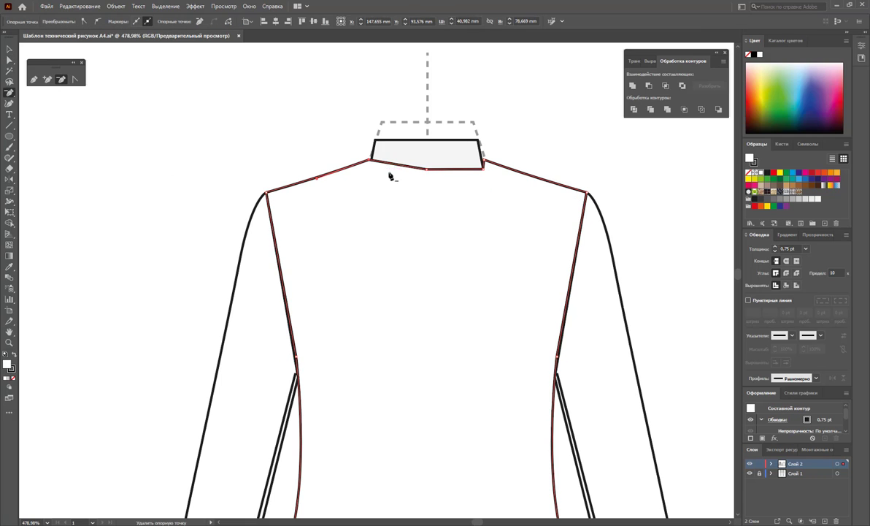
click(483, 170)
click(427, 169)
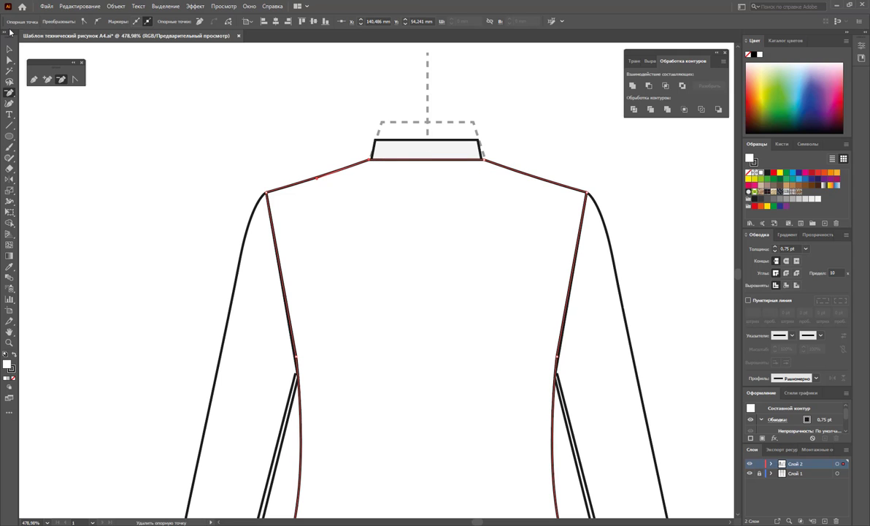
Step: Bring the collar shape to the front of the jacket body via Arrange
click(9, 51)
click(241, 88)
click(404, 145)
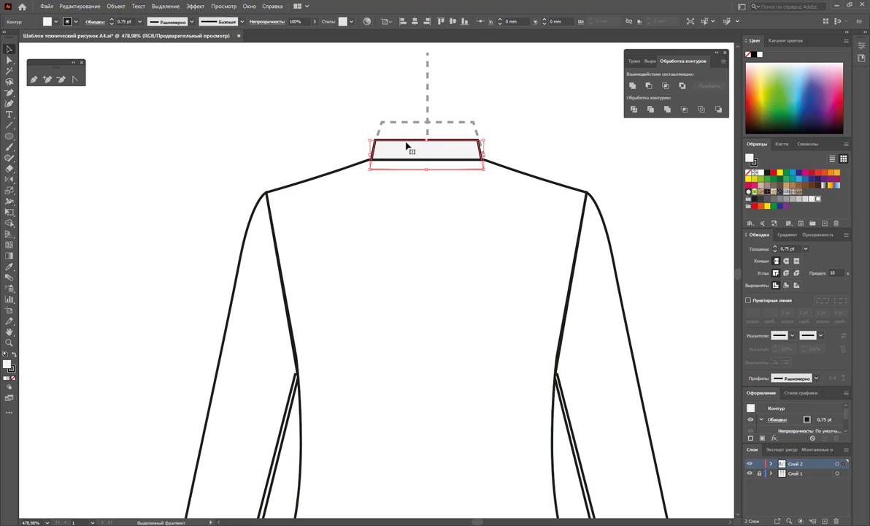
right_click(406, 144)
mouse_move(445, 307)
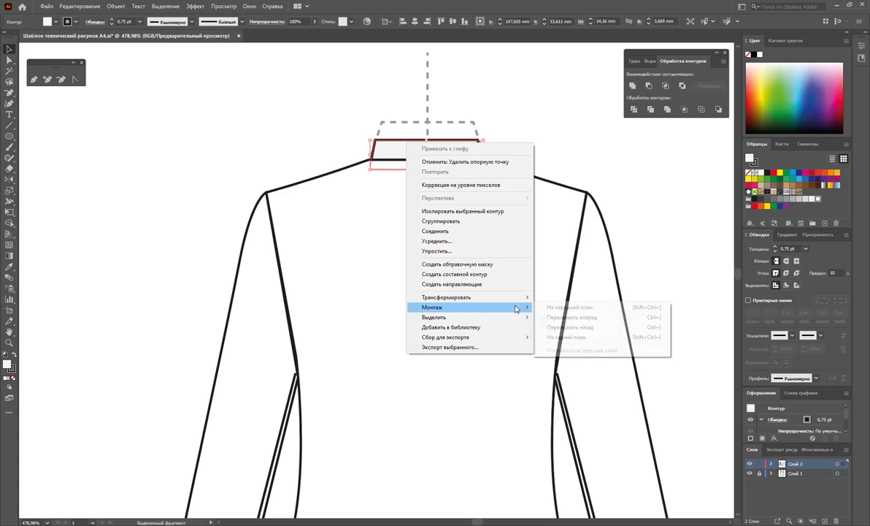
click(549, 306)
click(513, 95)
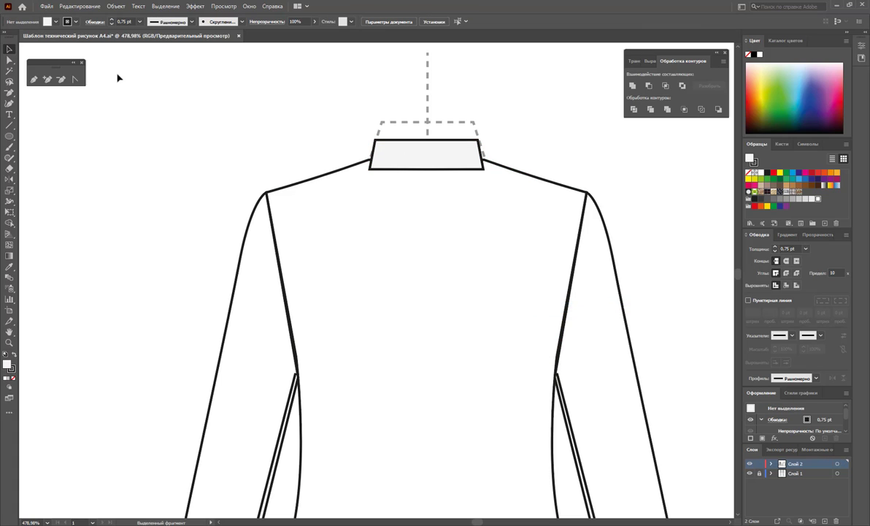
Step: Drag the collar corners outward into a wider trapezoid and smooth its lower-edge middle point
click(10, 60)
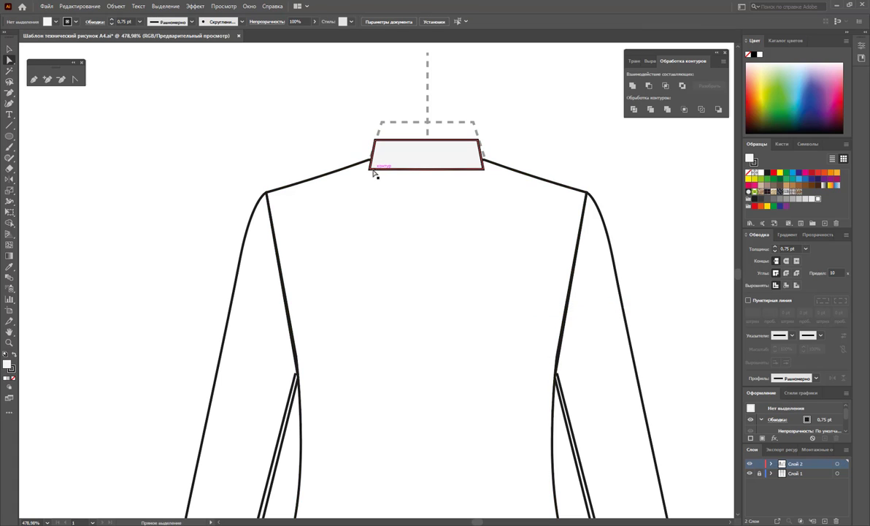
drag(370, 173, 359, 167)
drag(484, 168, 501, 165)
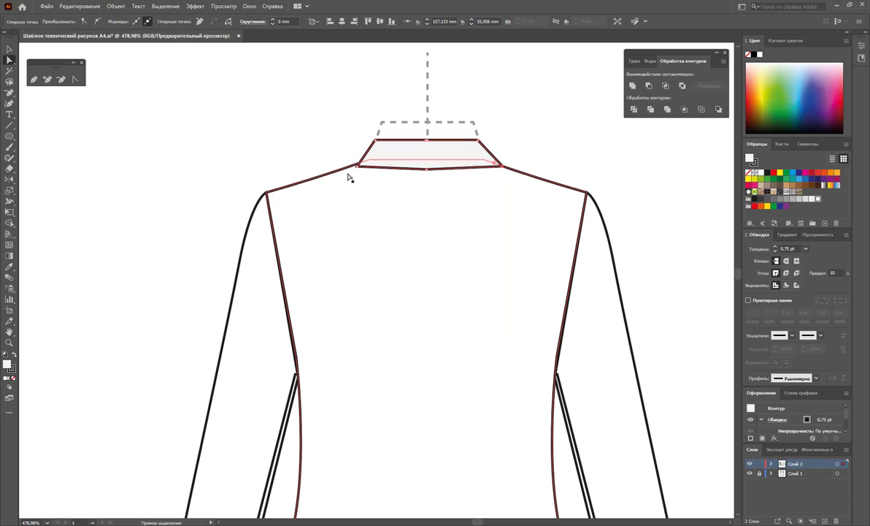
drag(358, 167, 350, 169)
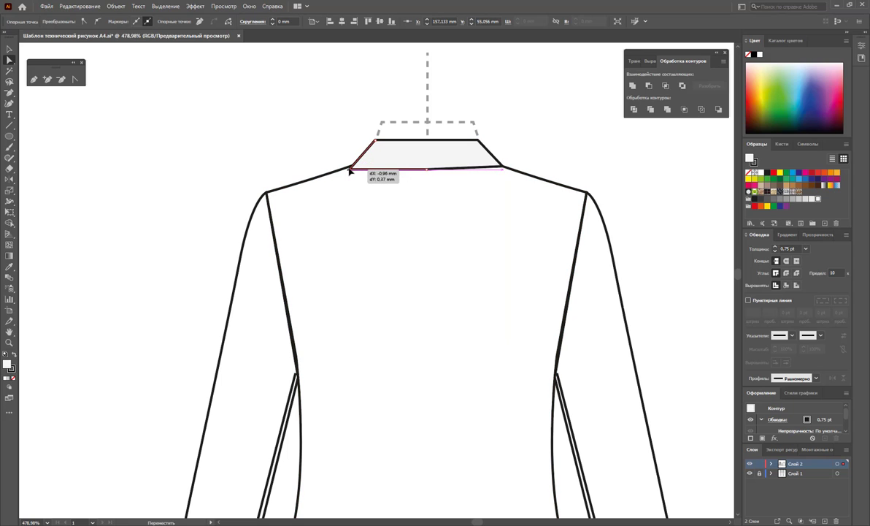
drag(349, 168, 351, 167)
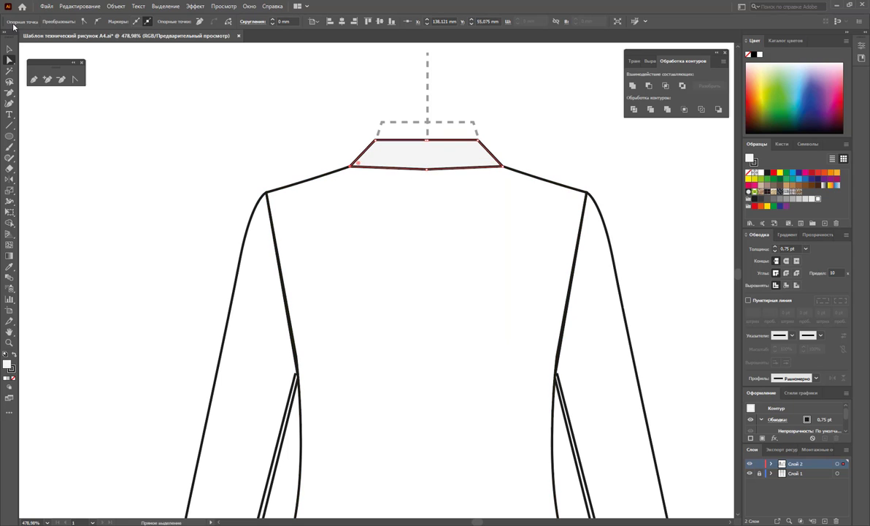
click(74, 79)
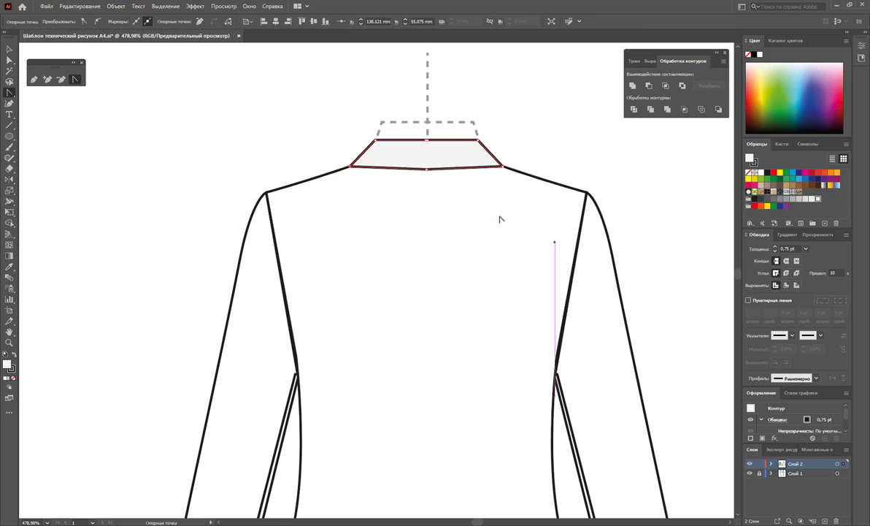
click(427, 169)
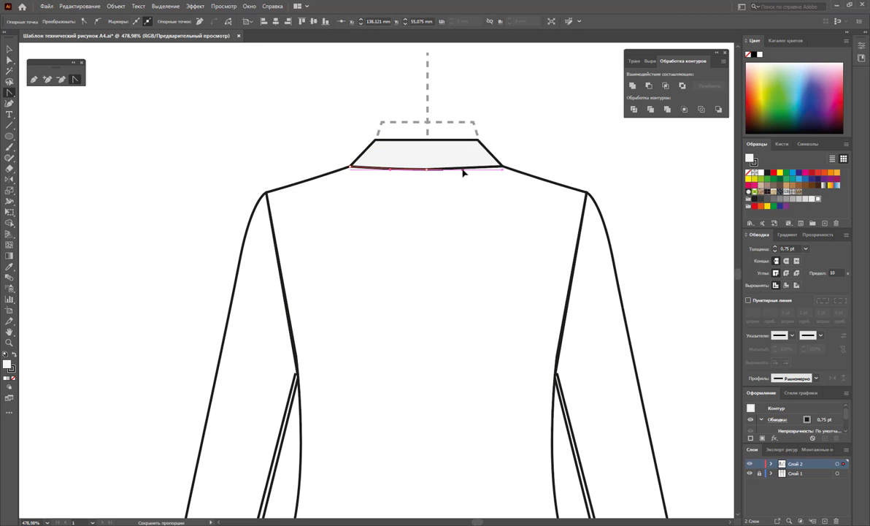
Step: Zoom in on the collar's bottom edge and delete the anchor causing a kink
key(v)
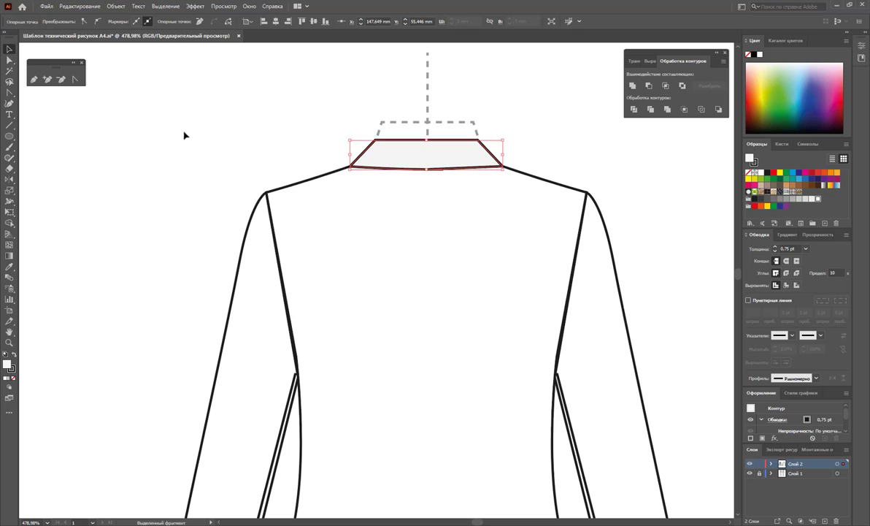
click(185, 135)
click(506, 236)
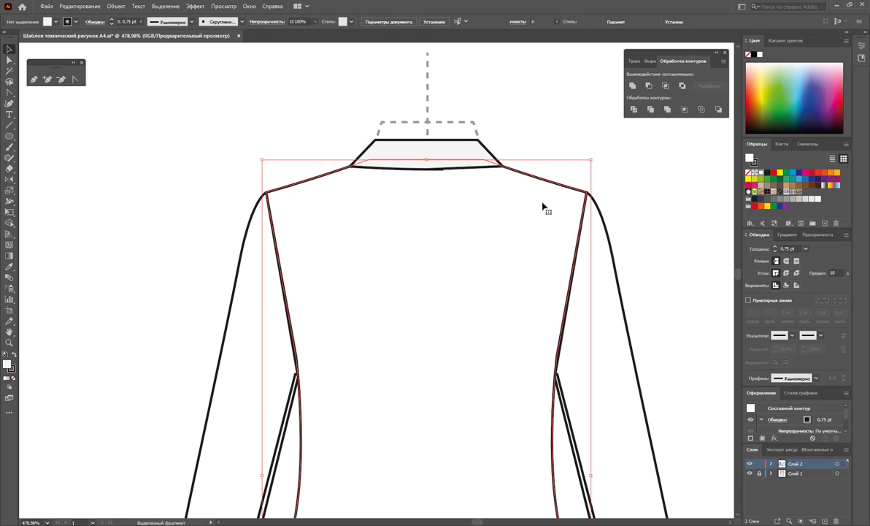
click(402, 159)
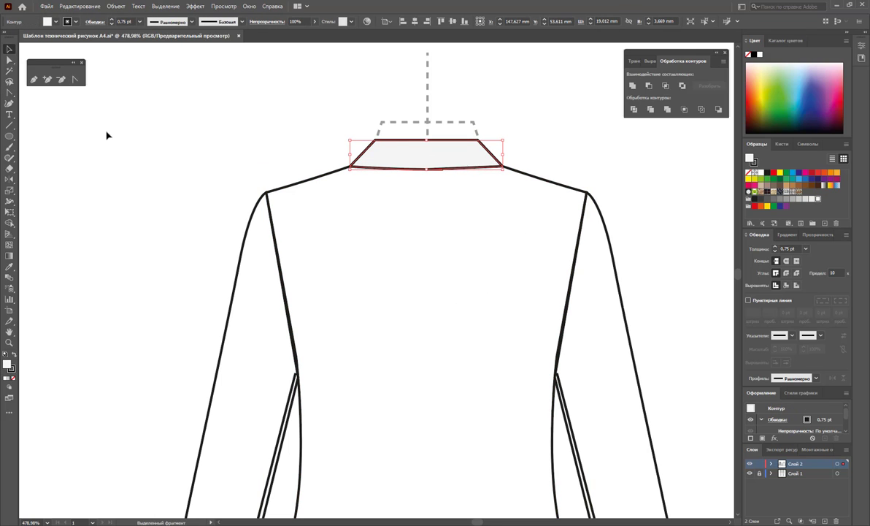
click(9, 342)
drag(438, 164, 587, 293)
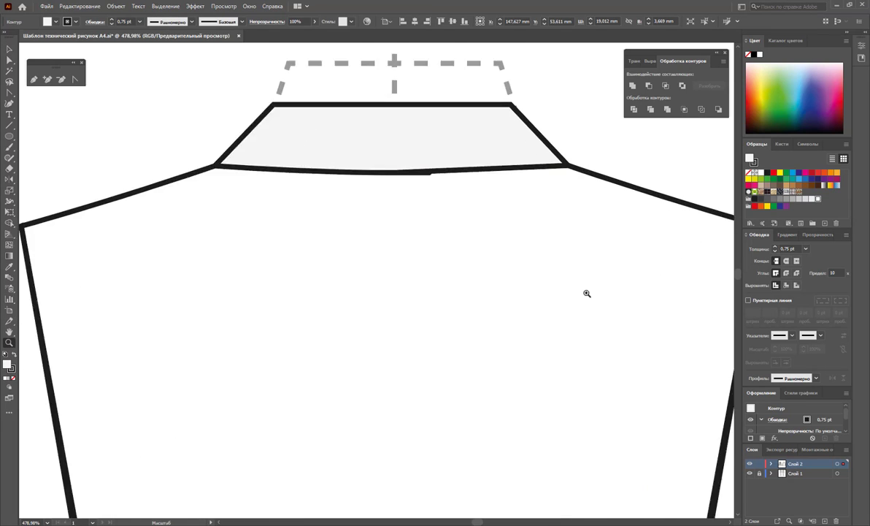
drag(409, 224, 451, 271)
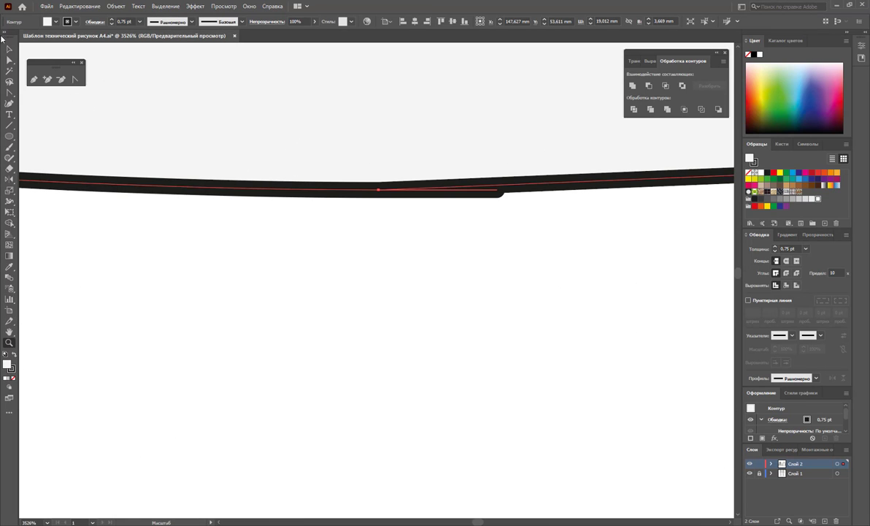
click(61, 79)
click(376, 190)
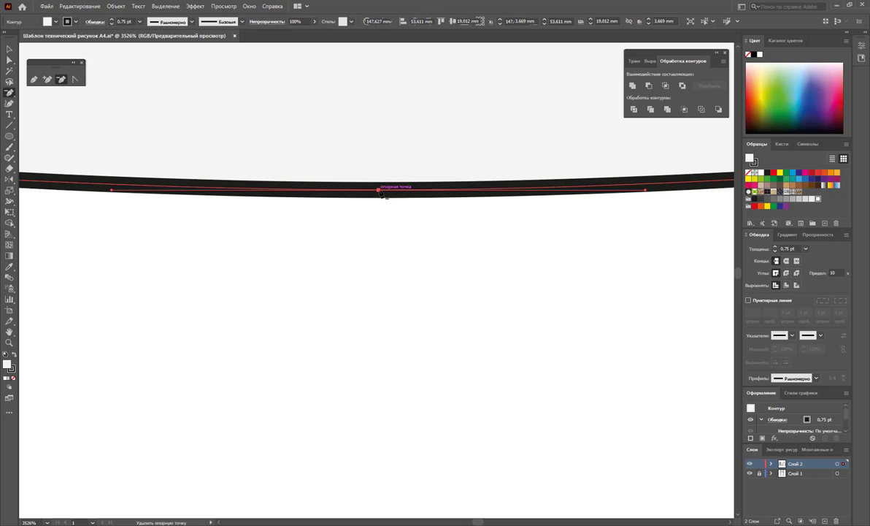
Step: Zoom back out to show both the front and back blazer views
click(9, 46)
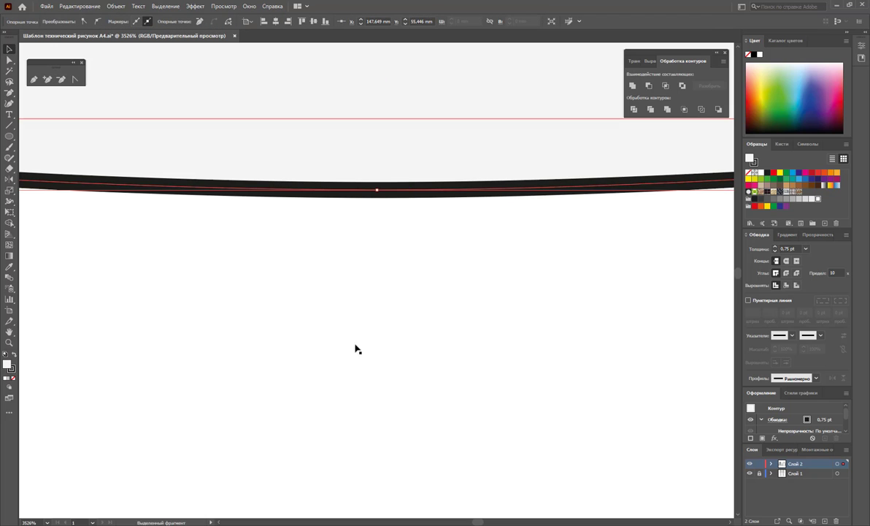
key(z)
drag(528, 279, 259, 317)
alt+click(323, 301)
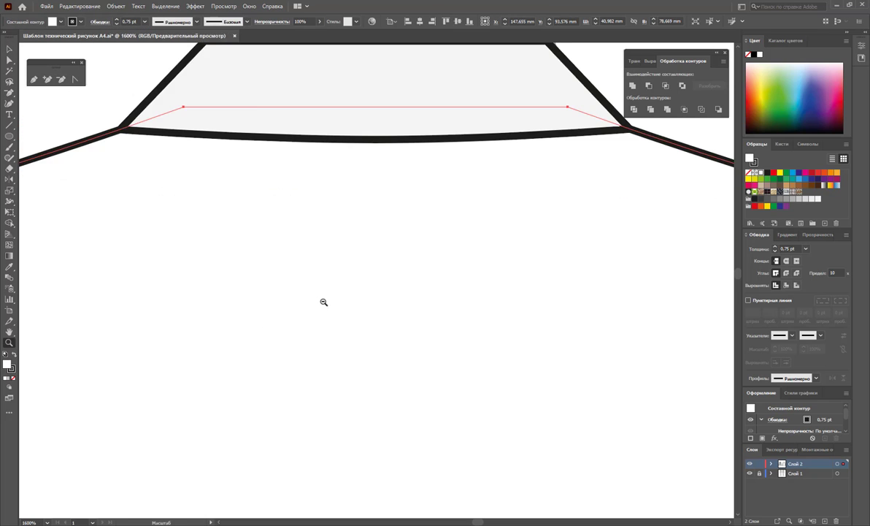
alt+click(323, 301)
alt+click(382, 294)
alt+click(388, 321)
alt+click(350, 336)
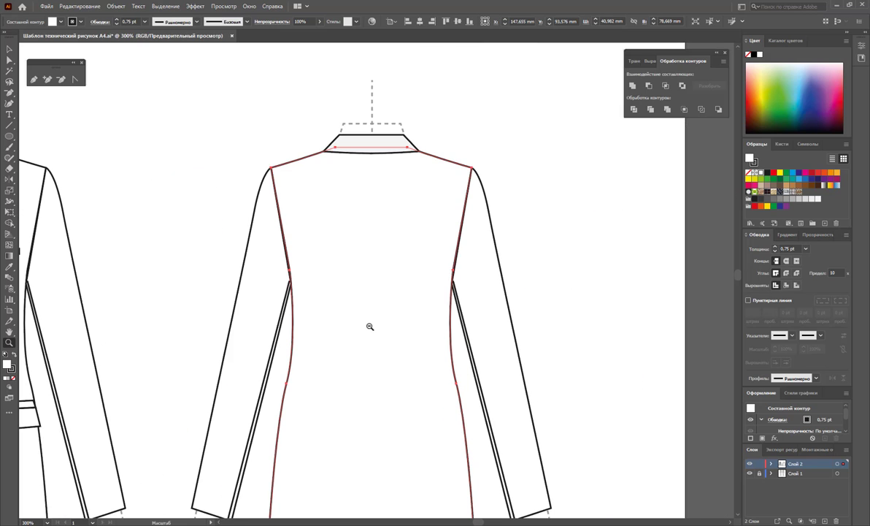
alt+click(369, 326)
click(9, 125)
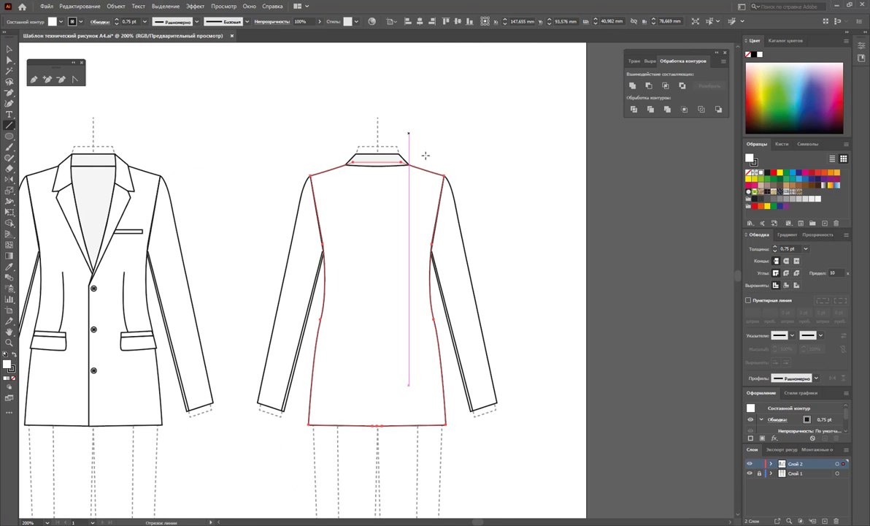
Step: Draw a centre-back seam to the hem and pull its top anchor down to the collar edge
mouse_move(377, 153)
mouse_down()
mouse_move(385, 428)
mouse_move(377, 426)
mouse_up()
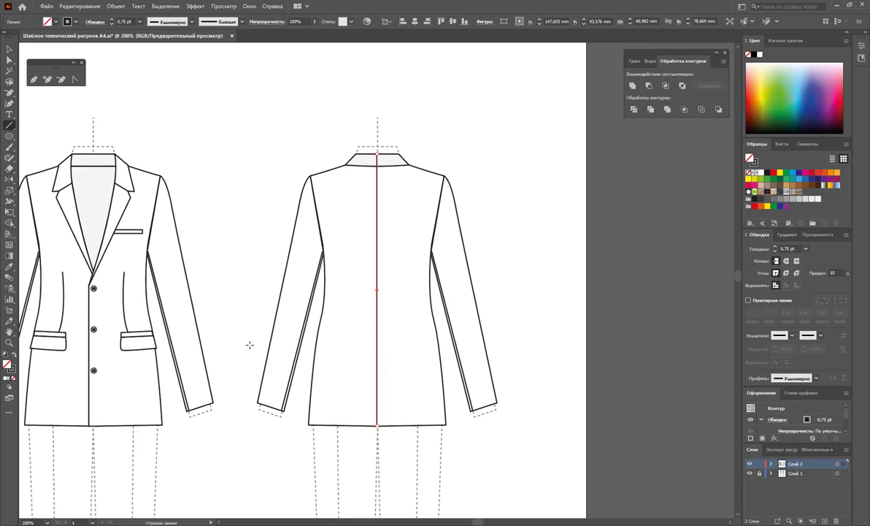
click(9, 59)
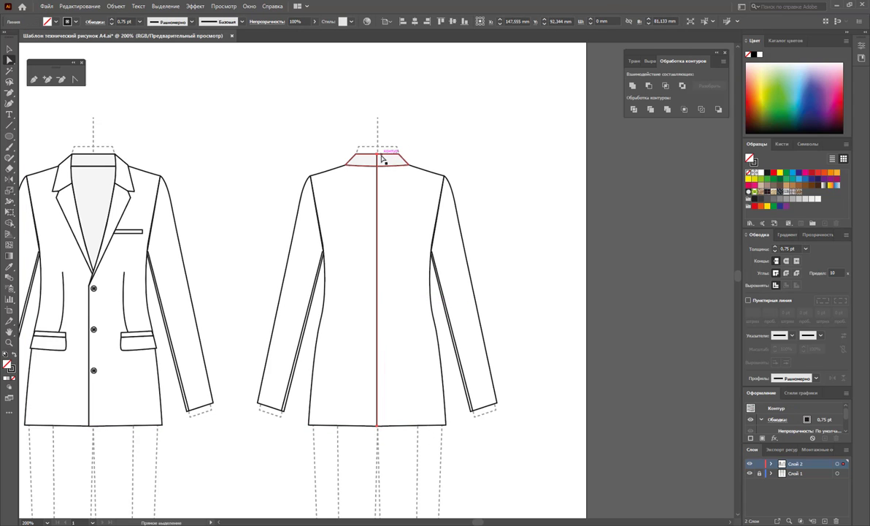
click(378, 156)
drag(378, 155, 378, 166)
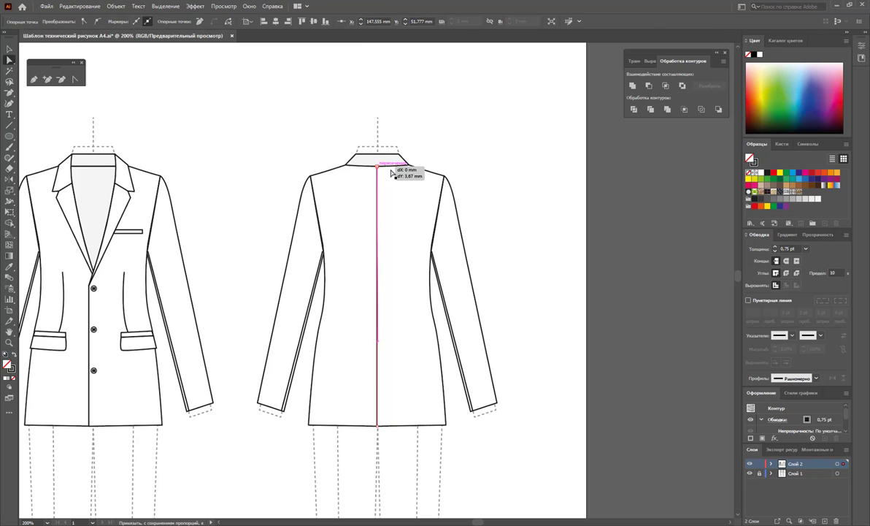
click(460, 154)
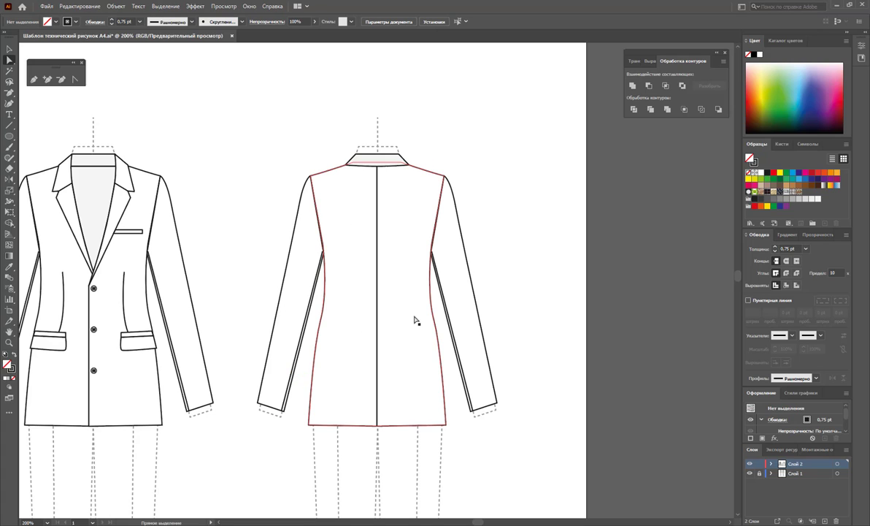
click(446, 308)
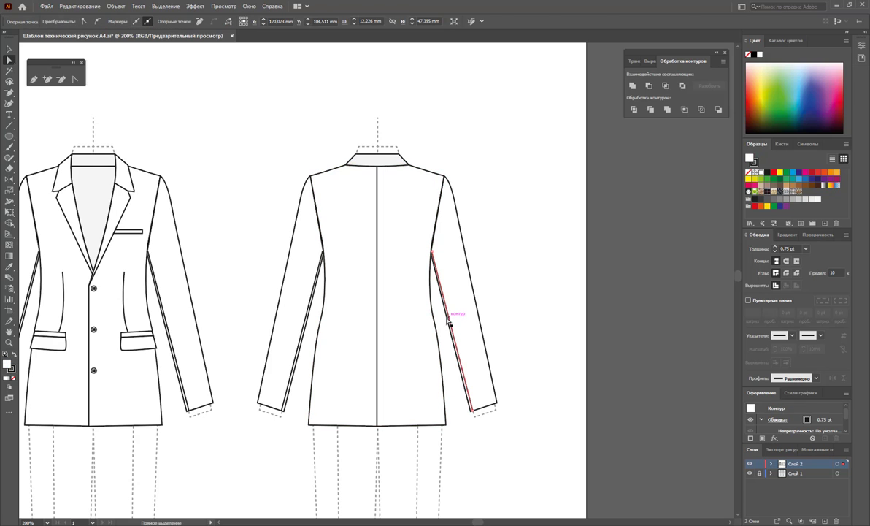
Step: Draw a slanted seam down the right back sleeve, undoing the stray cuff stroke
click(368, 321)
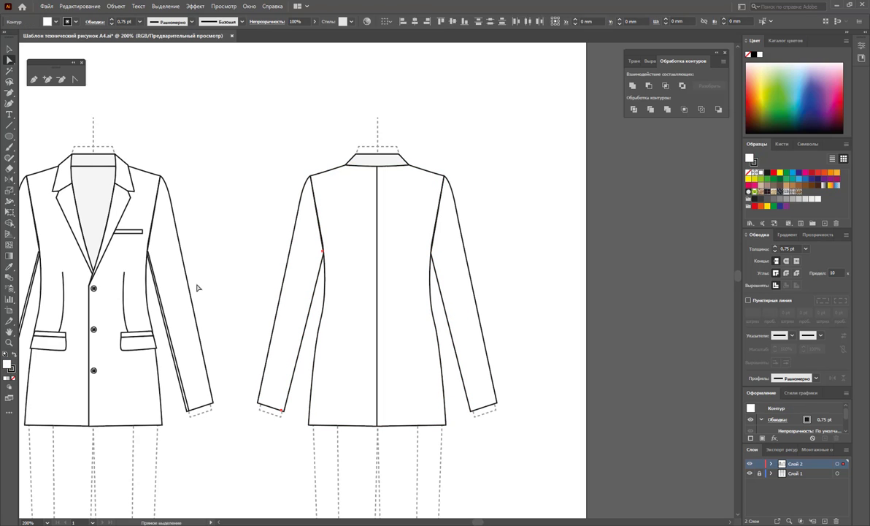
click(34, 79)
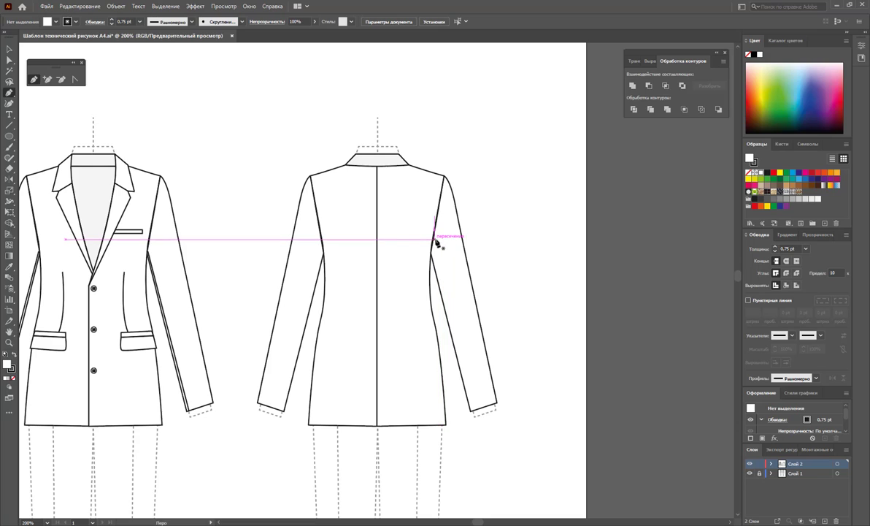
mouse_move(434, 241)
mouse_down()
mouse_move(480, 411)
mouse_move(524, 418)
mouse_move(524, 408)
mouse_up()
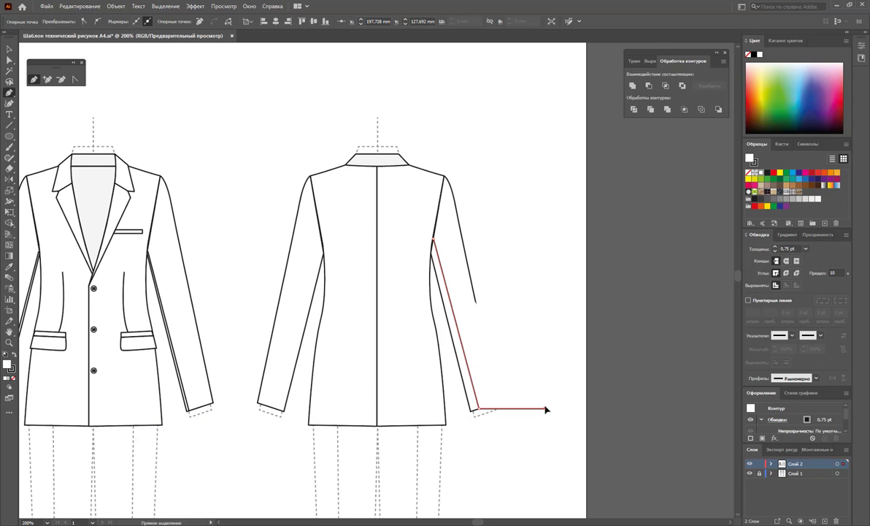
key(ctrl+z)
key(ctrl+z)
ctrl+click(546, 411)
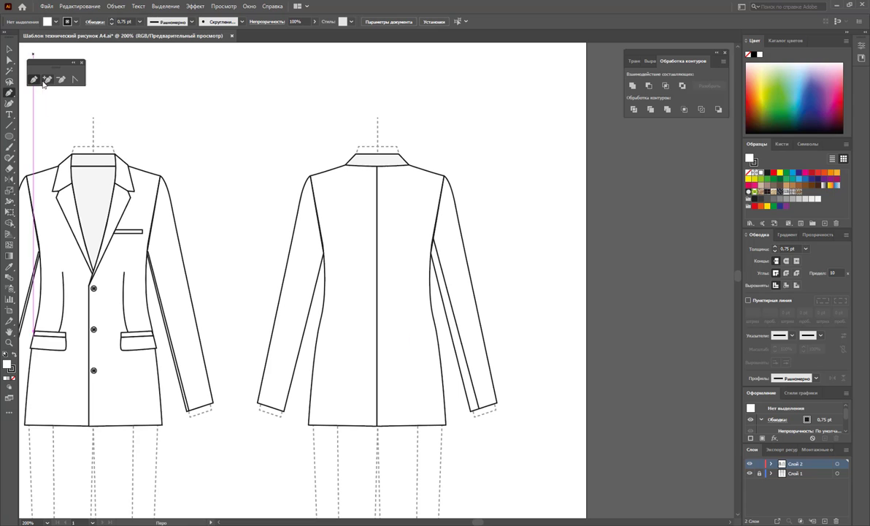
Step: Reflect a copy of the sleeve seam across the centre-back line onto the left sleeve
key(v)
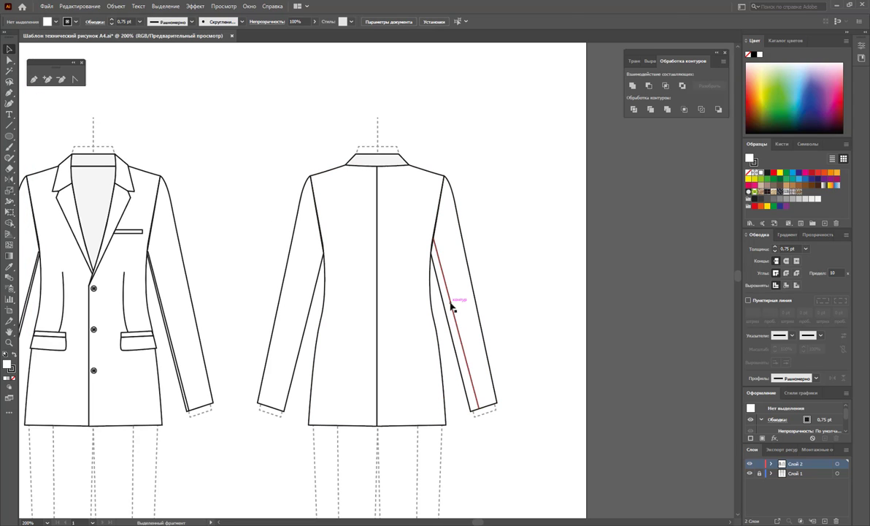
click(451, 305)
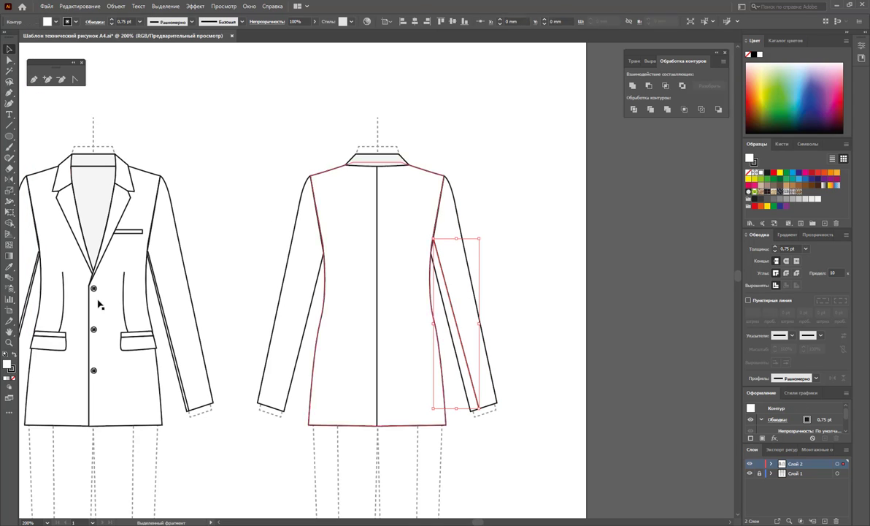
click(10, 179)
click(376, 205)
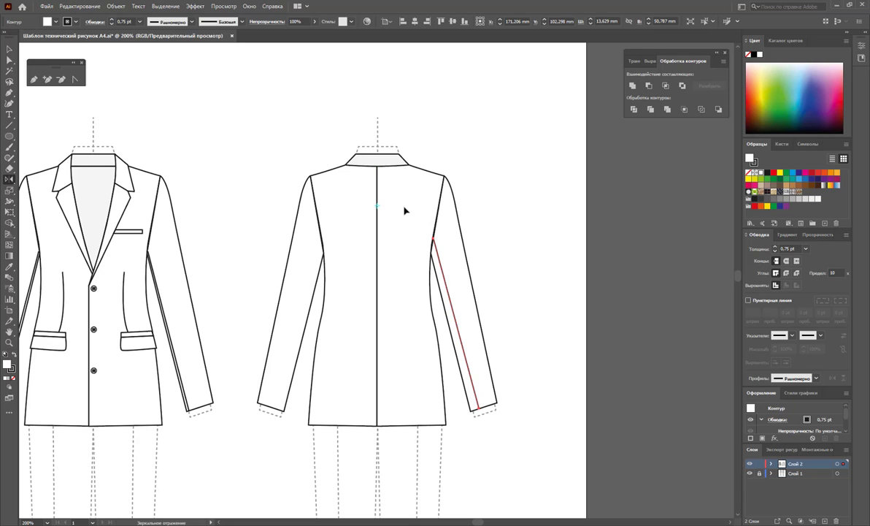
drag(404, 209, 277, 233)
click(9, 49)
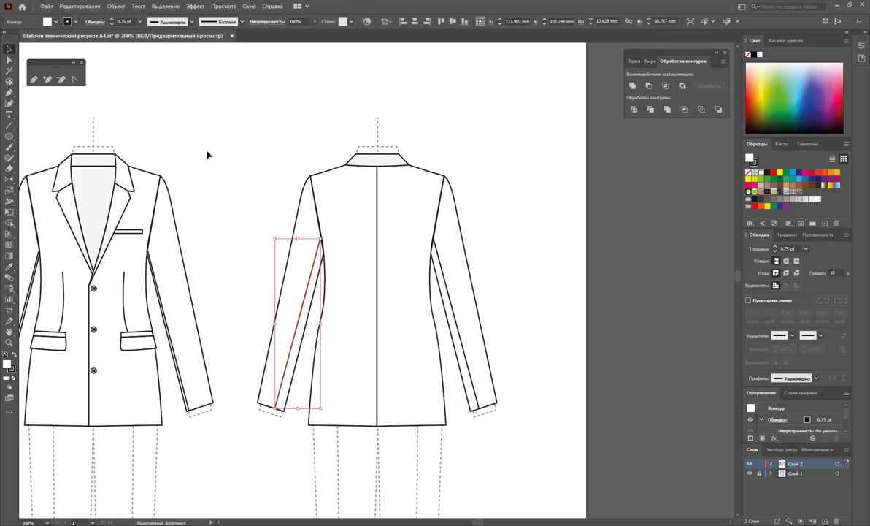
click(208, 154)
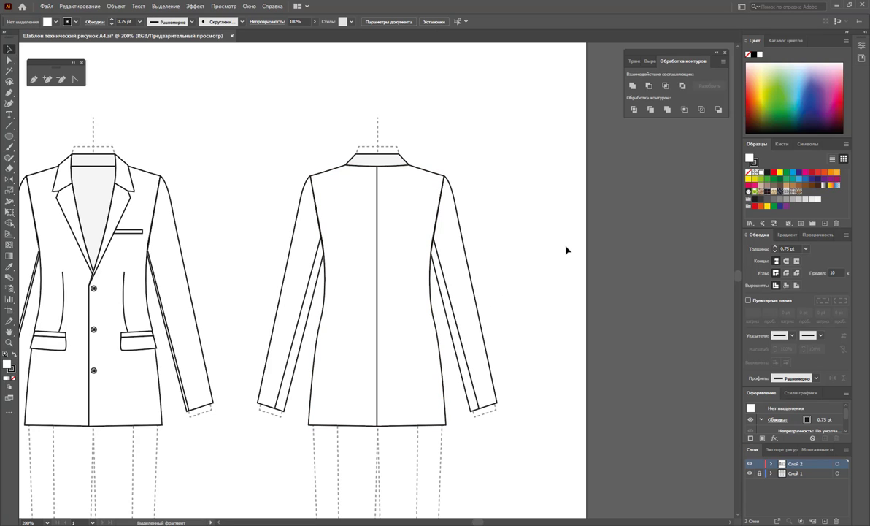
Step: Marquee-select all pieces of the front jacket and group them
key(z)
key(ctrl+0)
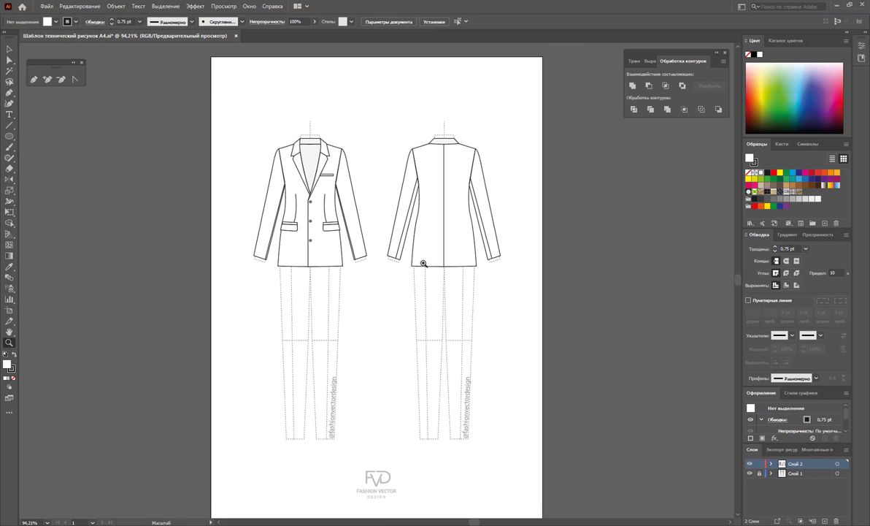
scroll(389, 299, up, 1)
click(394, 310)
click(477, 395)
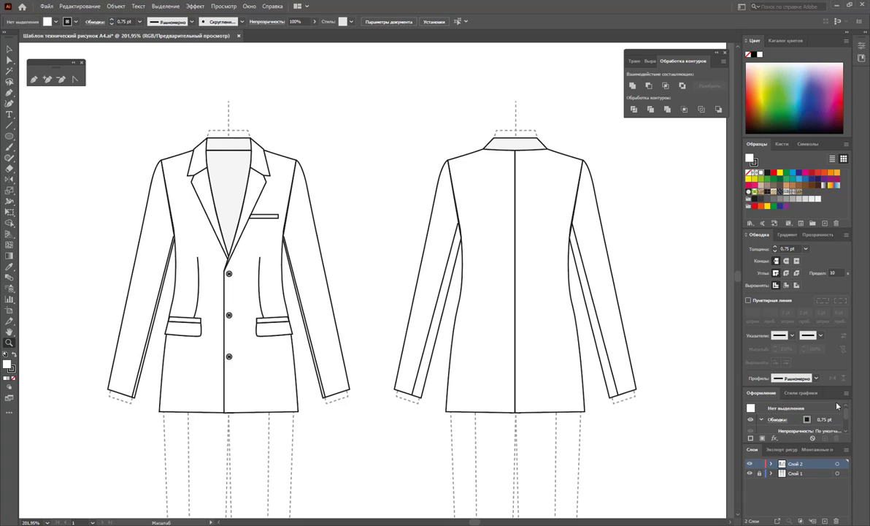
click(9, 50)
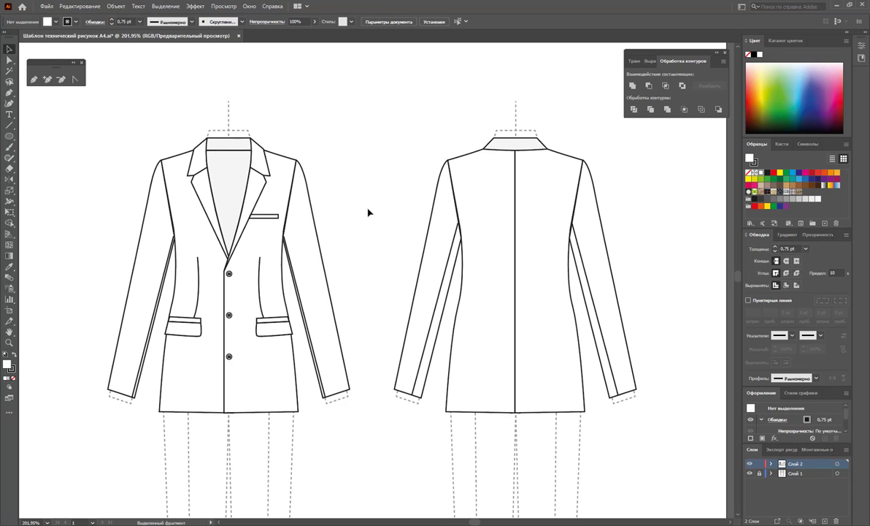
drag(83, 117, 357, 465)
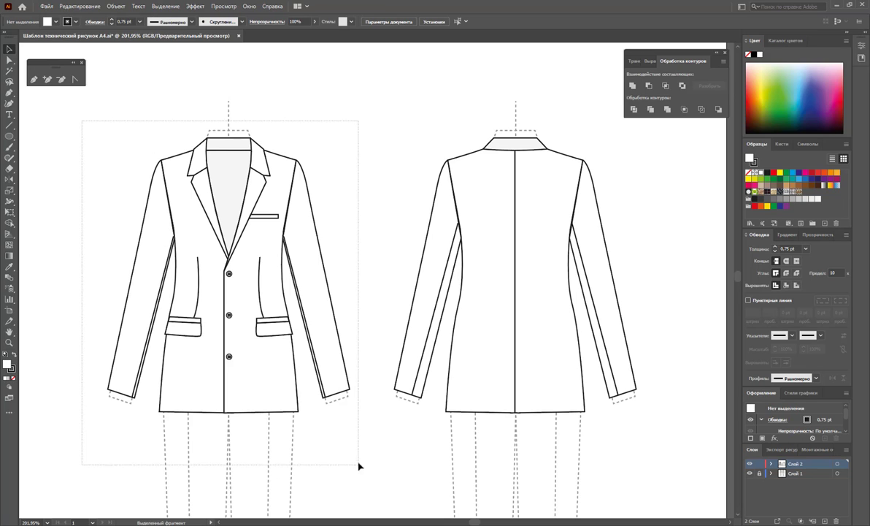
right_click(283, 277)
click(317, 343)
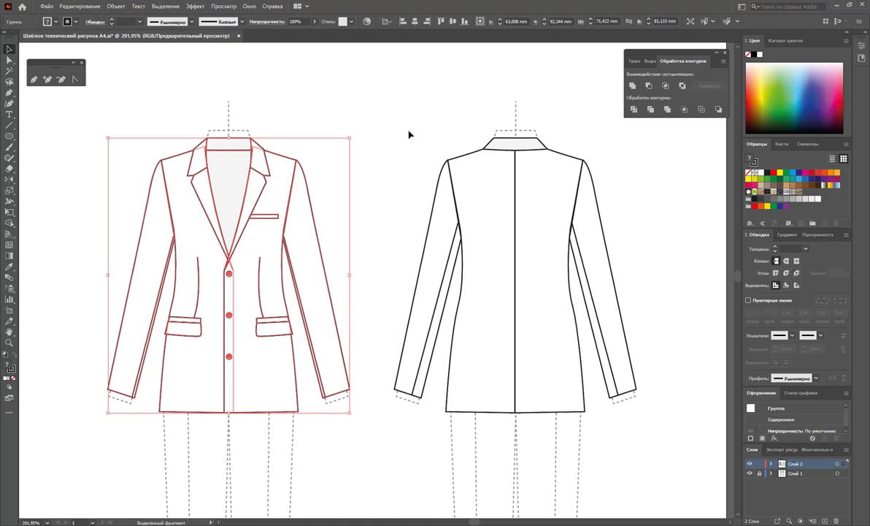
Step: Group all back jacket pieces, then zoom out to the whole A4 page
drag(399, 114, 644, 457)
right_click(564, 307)
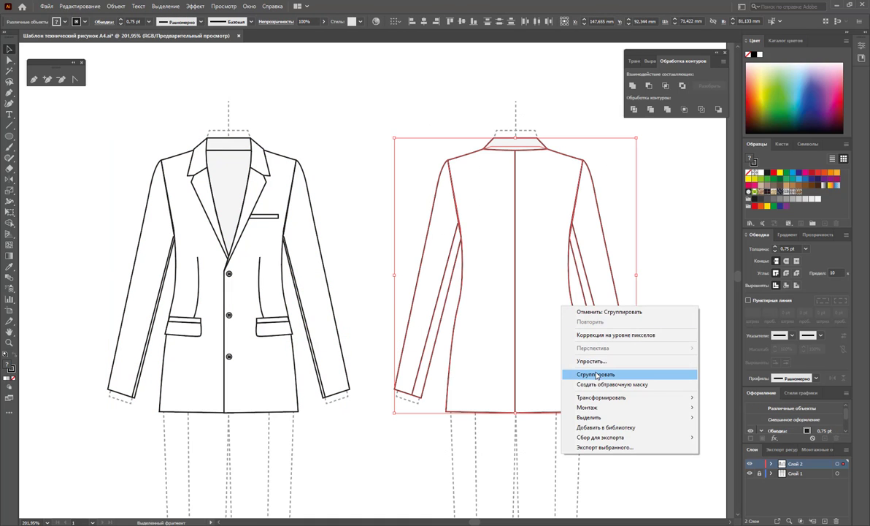
click(591, 374)
click(648, 274)
click(9, 60)
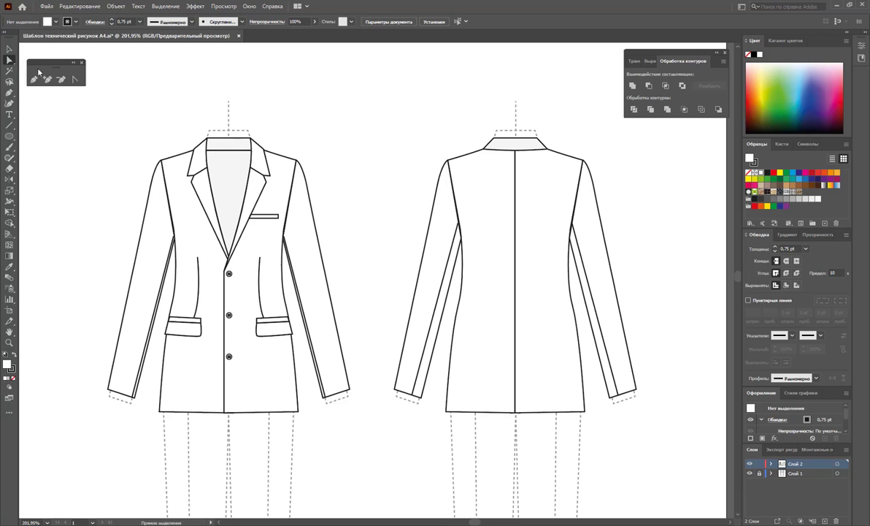
click(459, 140)
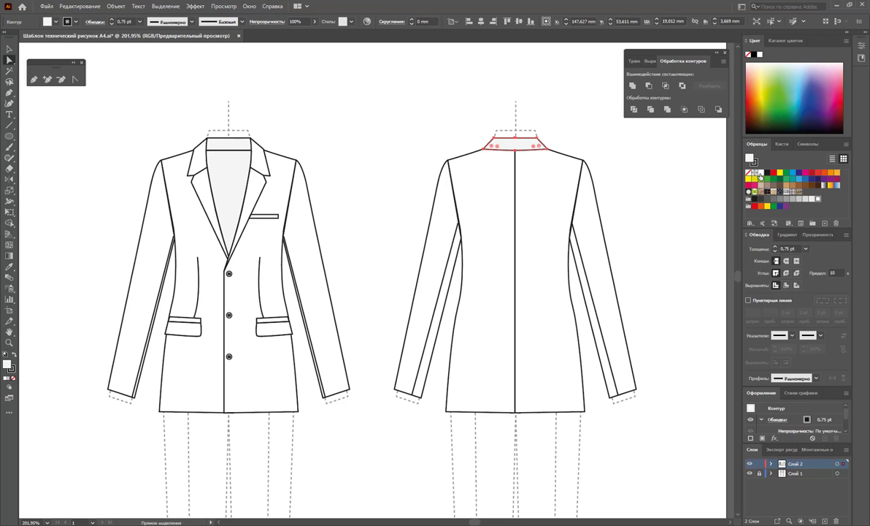
click(621, 205)
key(z)
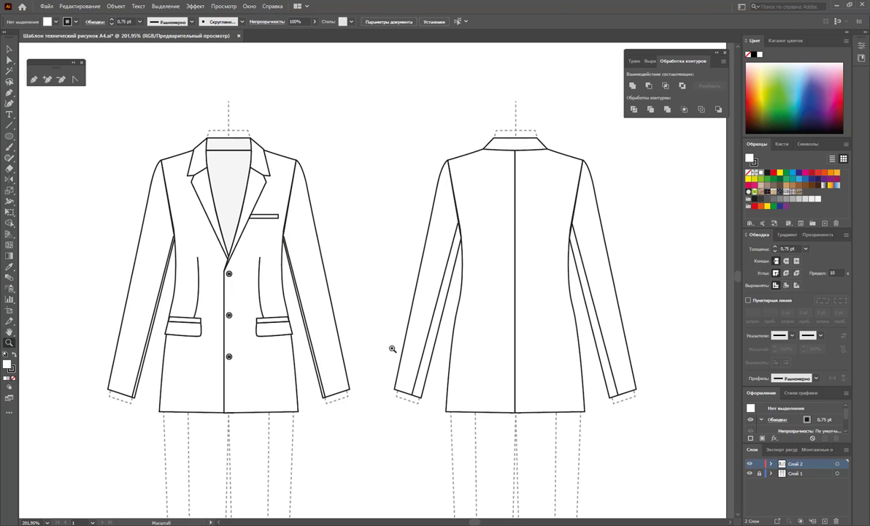
alt+click(393, 348)
alt+click(482, 307)
alt+click(255, 313)
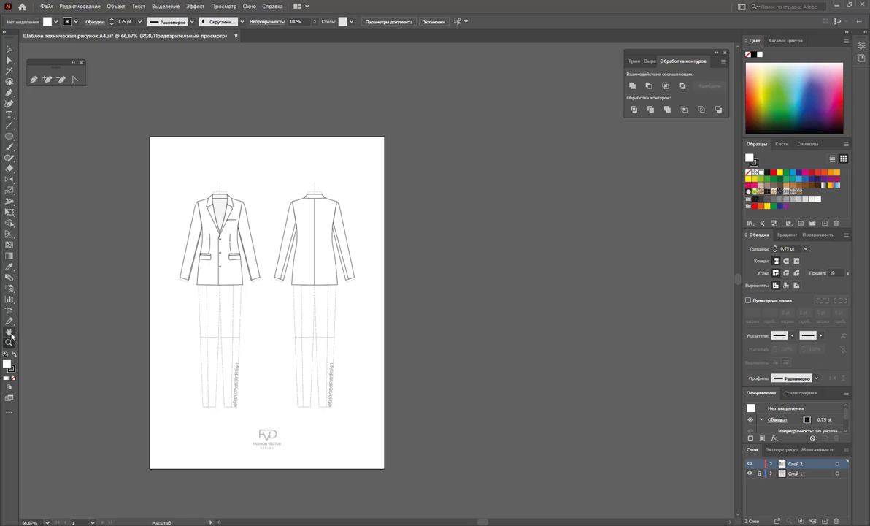
Step: Add a wide artboard right of the A4 page and Alt-drag a front blazer copy onto it
click(10, 310)
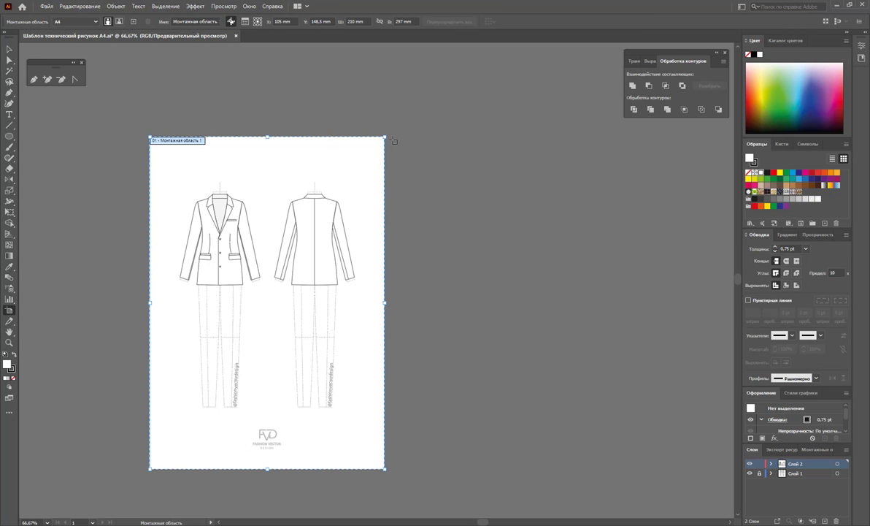
mouse_move(394, 145)
mouse_down()
mouse_move(615, 389)
mouse_move(652, 397)
mouse_up()
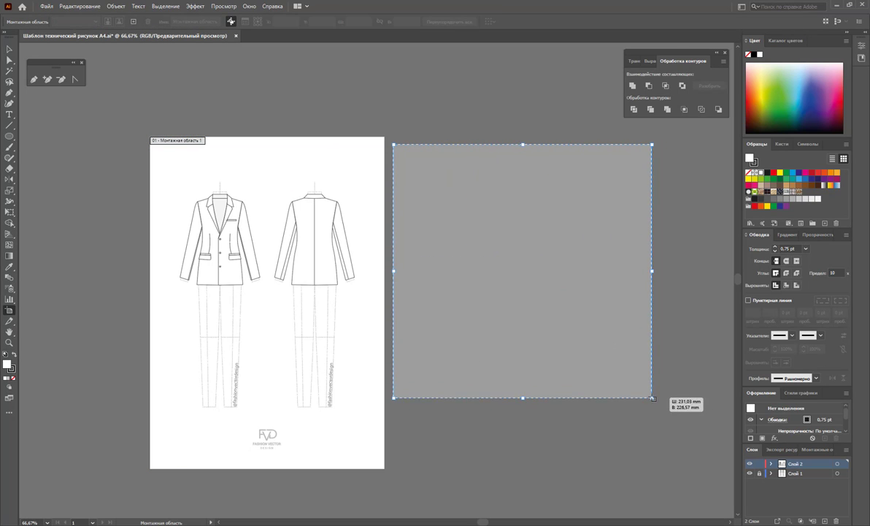
click(10, 49)
mouse_move(204, 250)
mouse_down()
mouse_move(453, 222)
mouse_move(426, 219)
mouse_up()
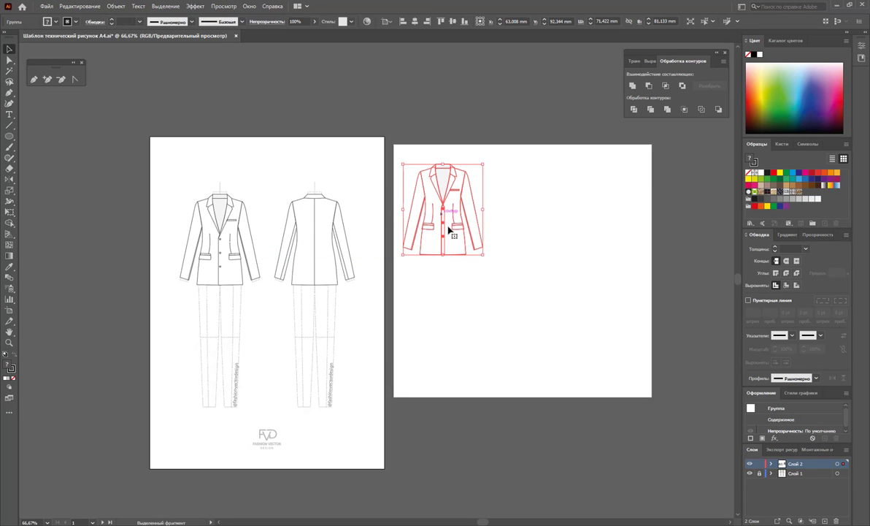
click(497, 324)
Step: Zoom in and pan right to frame the copied blazer on the wide artboard
click(8, 342)
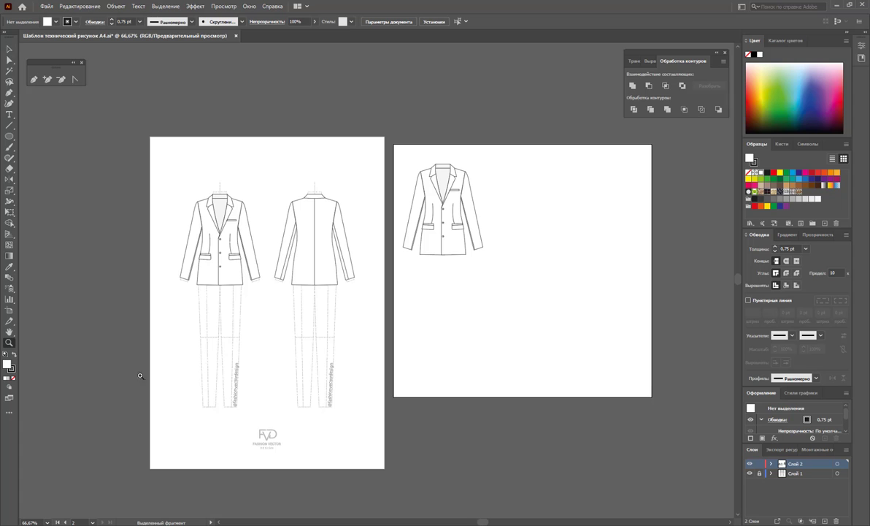
drag(512, 254, 571, 308)
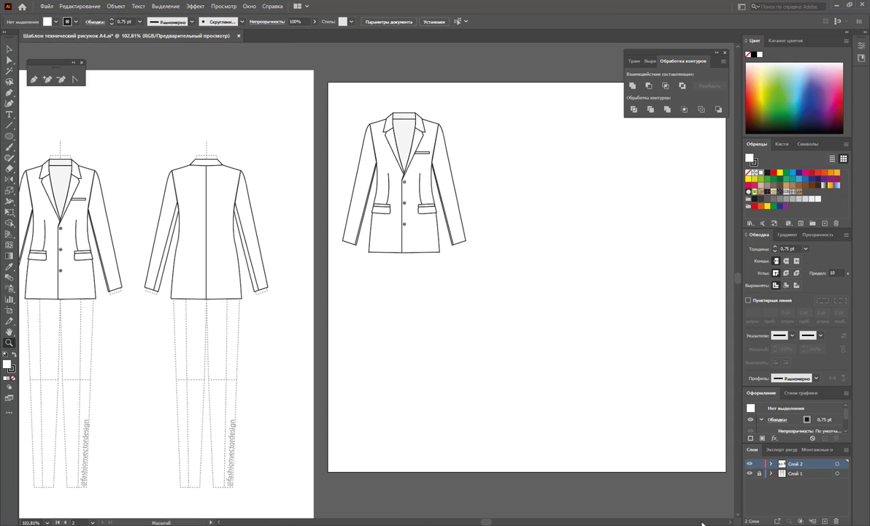
scroll(730, 523, right, 1)
scroll(730, 523, right, 2)
scroll(730, 523, right, 1)
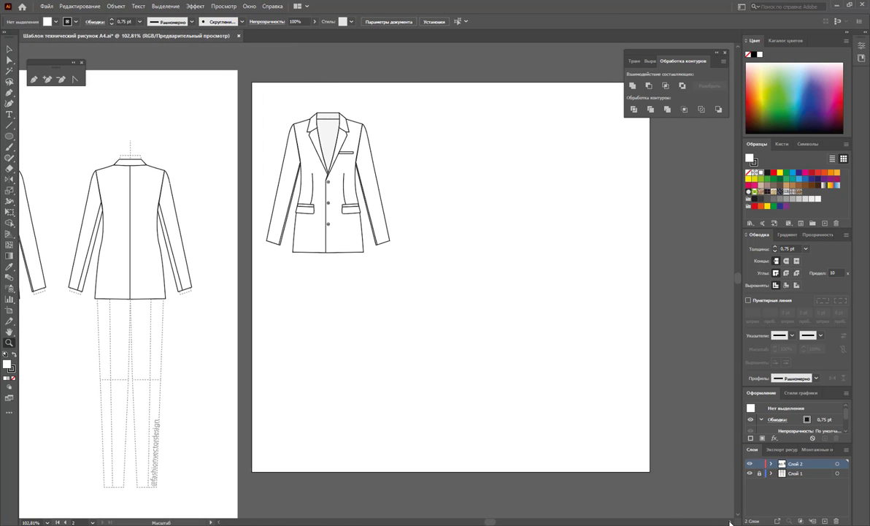
scroll(730, 522, right, 2)
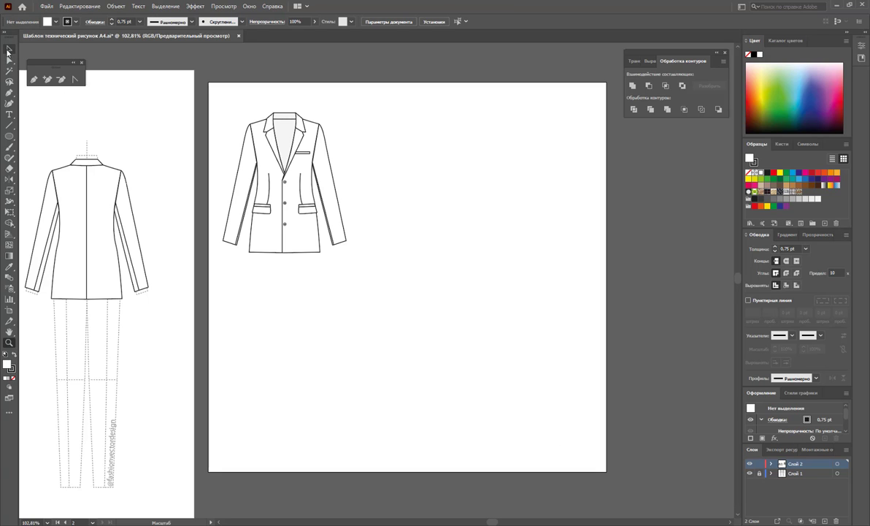
click(9, 49)
Step: Isolate the copied blazer group and fill its Magic Wand–selected shapes with the houndstooth swatch
click(294, 181)
double_click(295, 181)
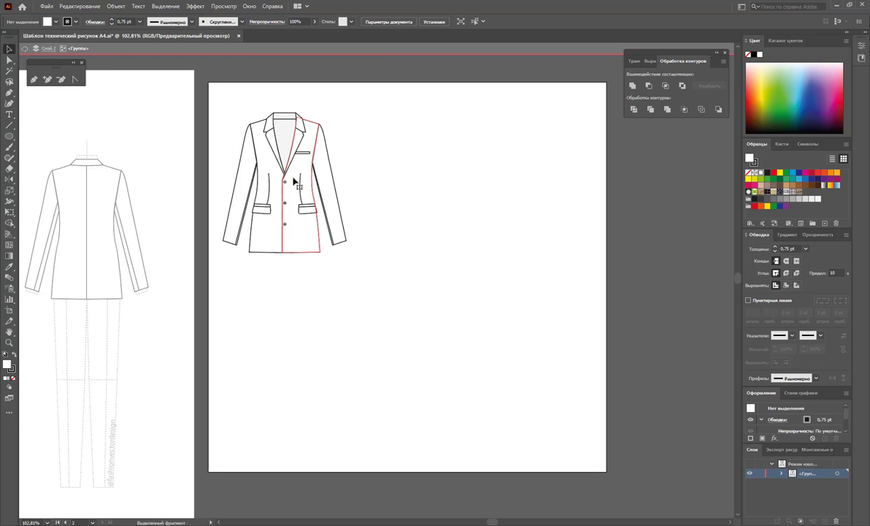
click(9, 71)
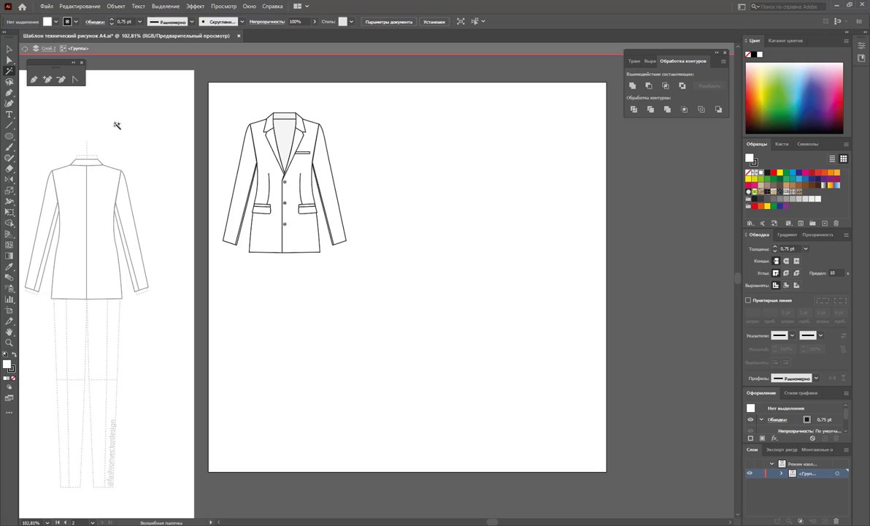
click(251, 162)
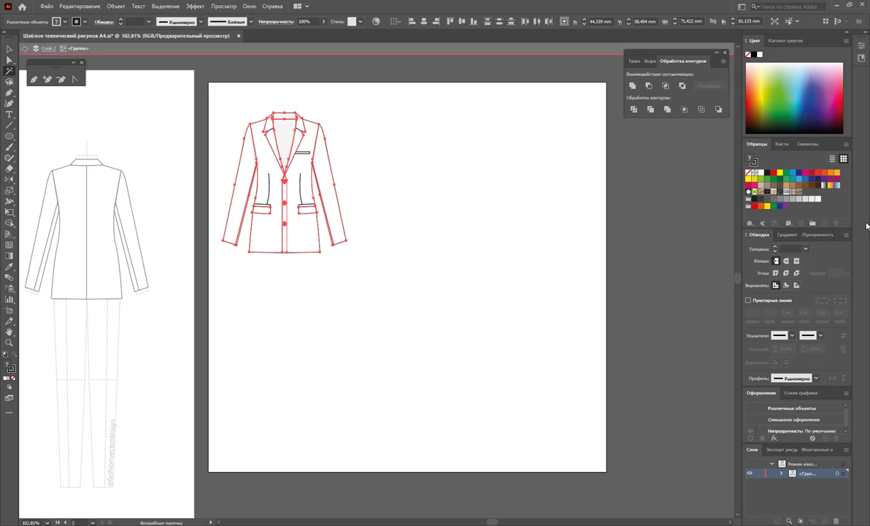
click(788, 192)
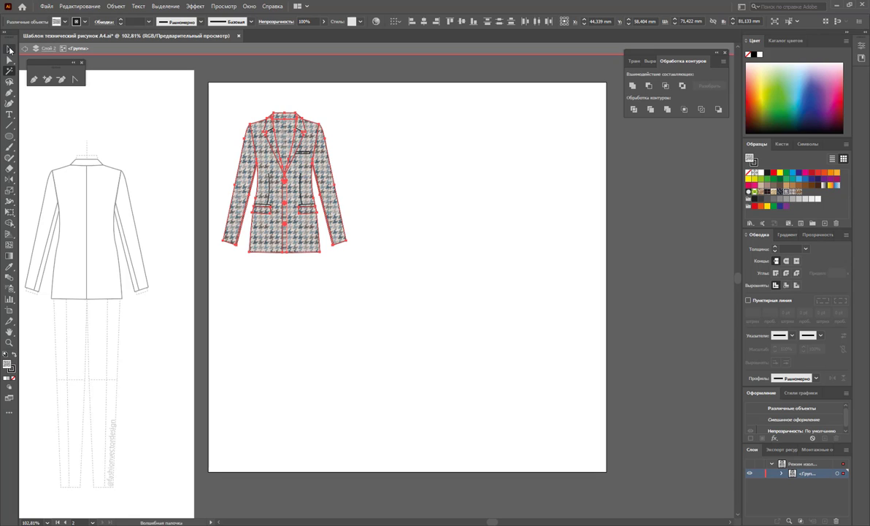
Step: Deselect the patterned blazer and direct-select its lapel inset path
click(9, 49)
click(387, 150)
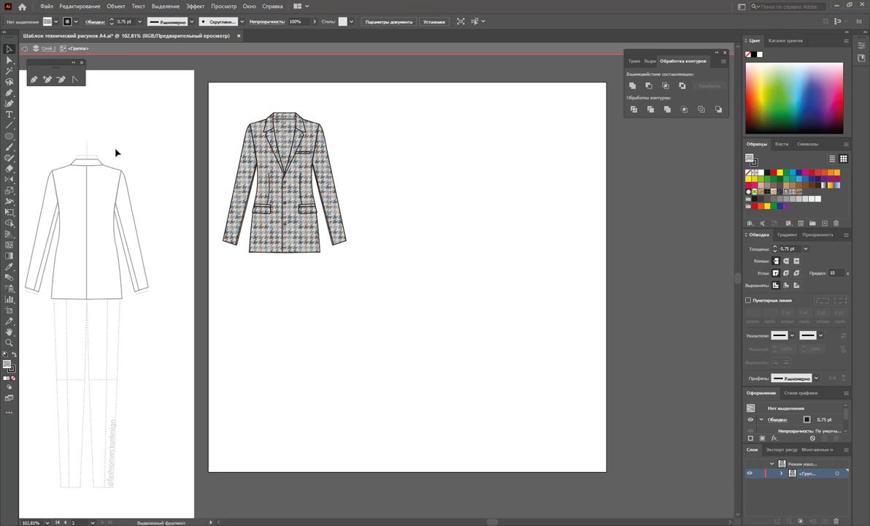
click(9, 59)
click(264, 129)
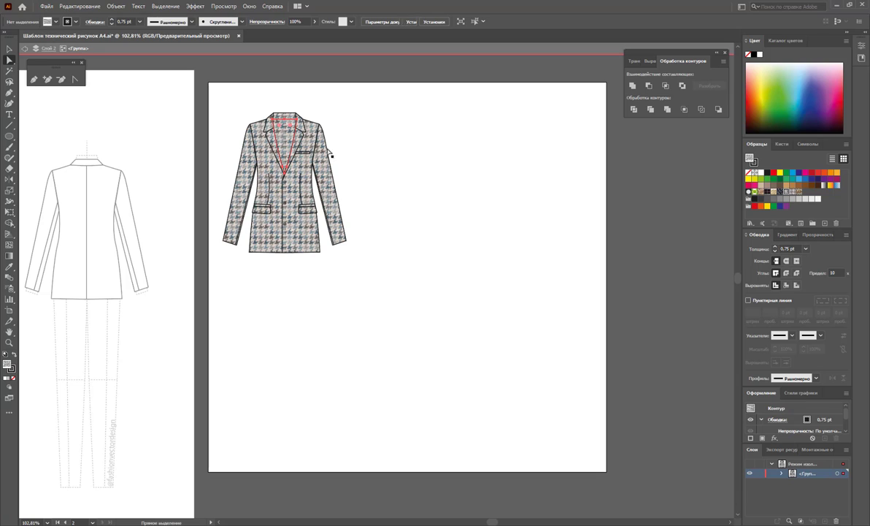
Step: Colour the lapel inset blue-grey #435277 using the Color Picker
click(818, 180)
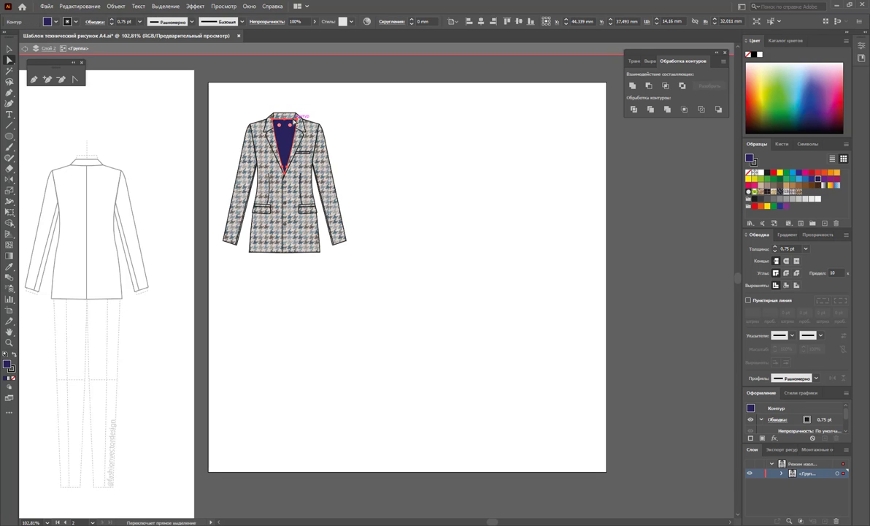
double_click(7, 364)
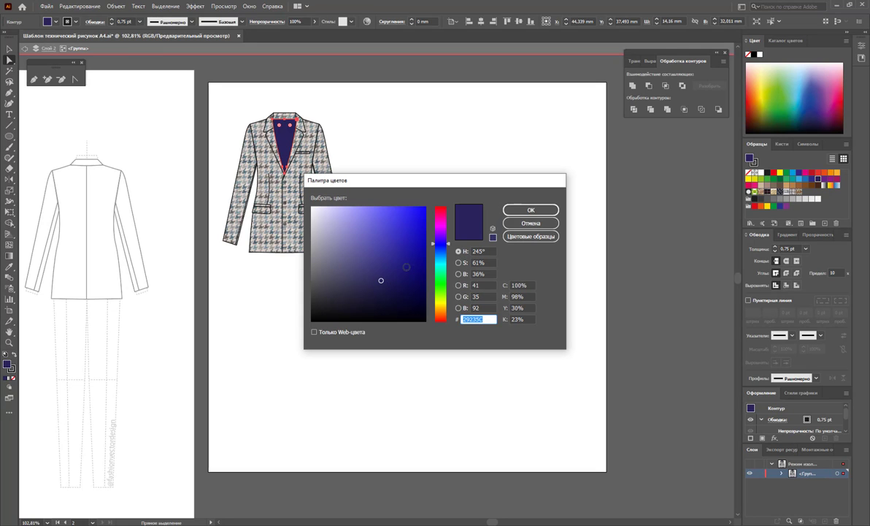
click(361, 267)
drag(450, 245, 448, 250)
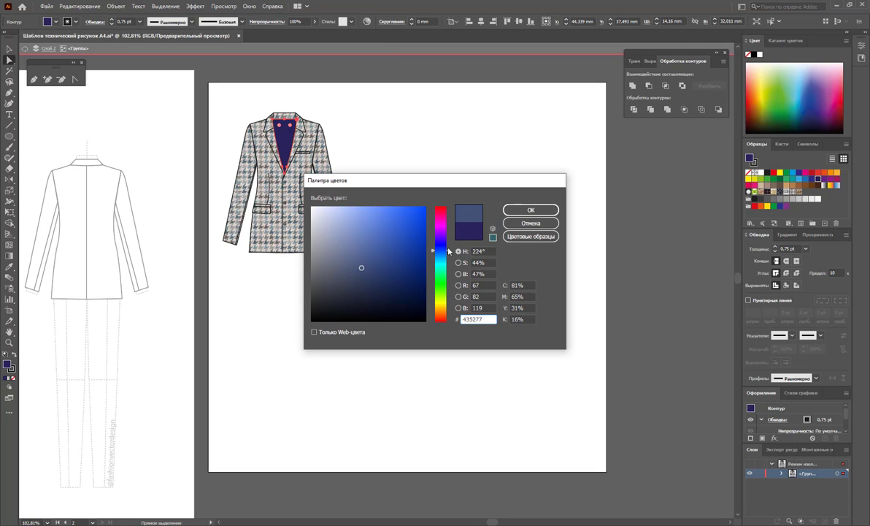
key(Return)
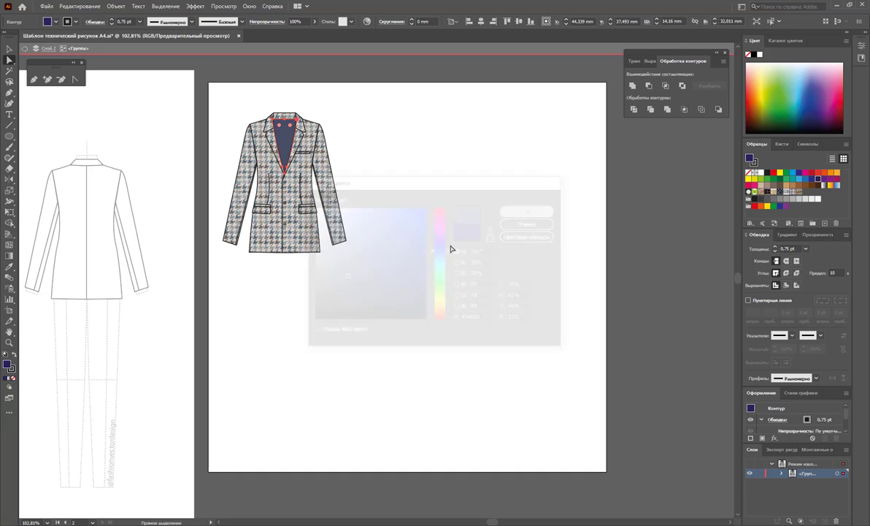
Step: Give the blazer's front buttons the navy fill sampled with the Eyedropper
click(10, 53)
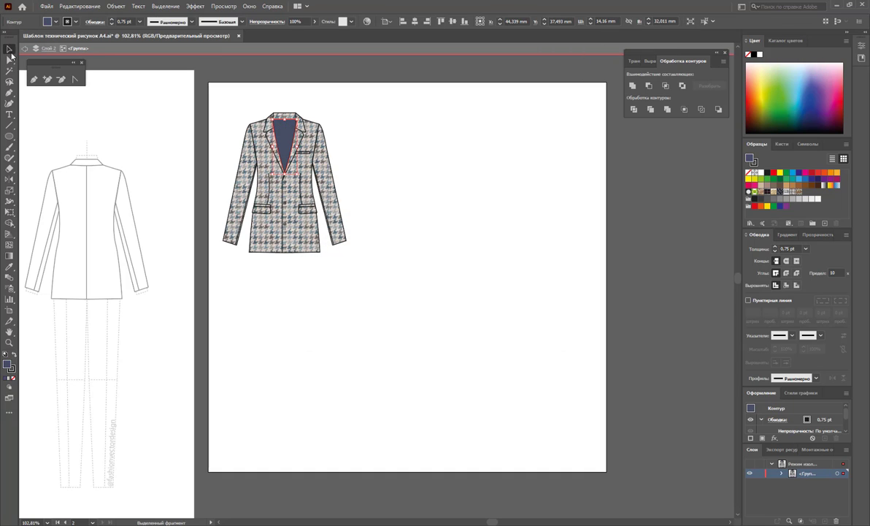
click(343, 164)
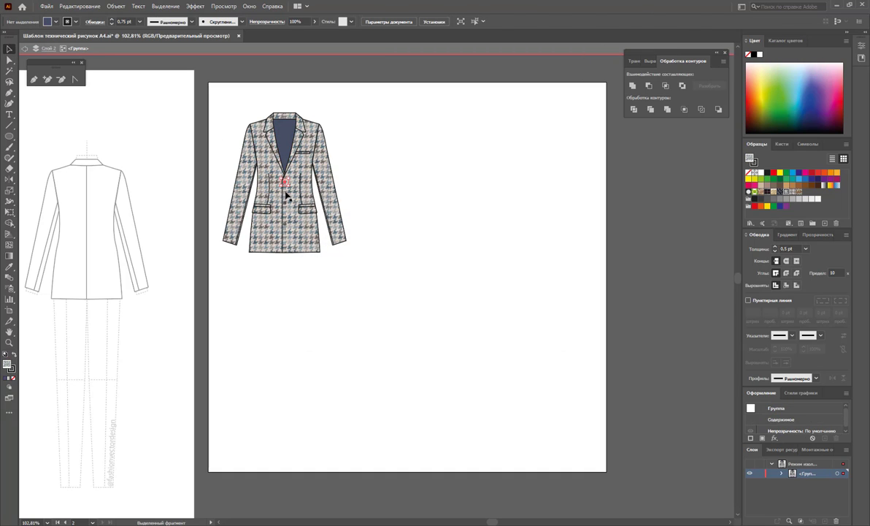
click(286, 196)
shift+click(286, 224)
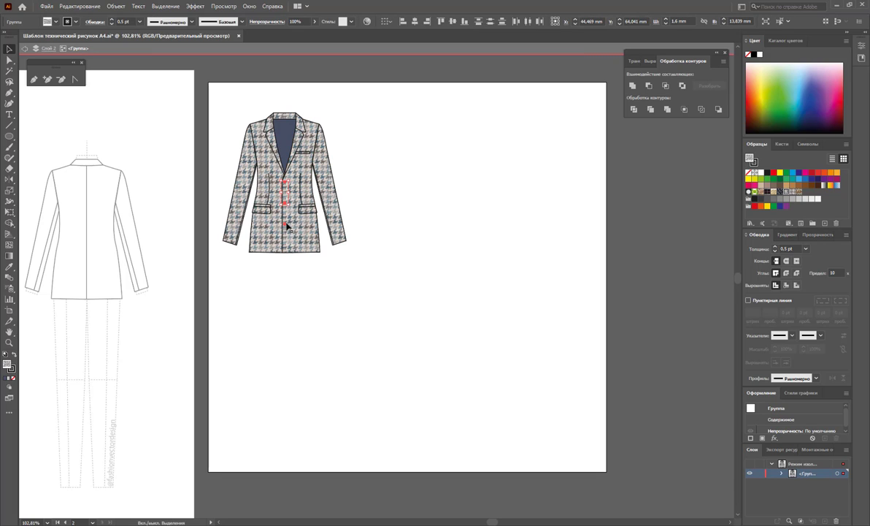
click(8, 268)
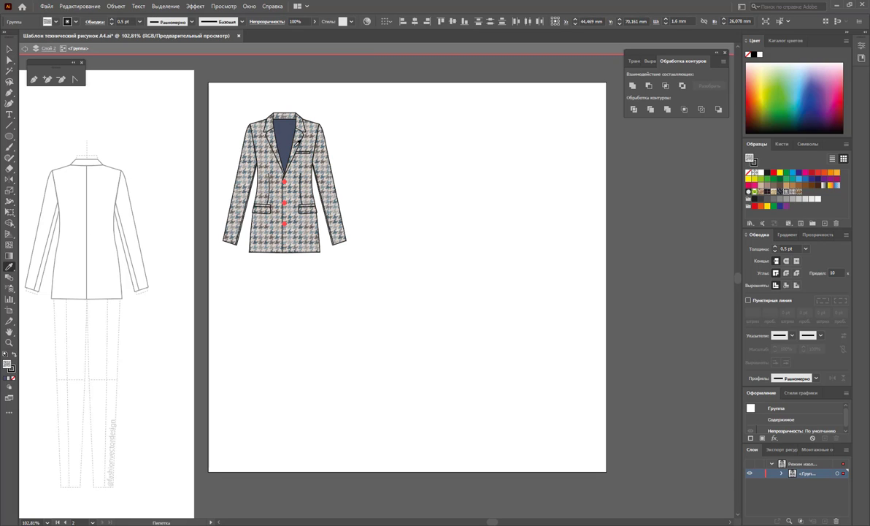
click(280, 142)
key(v)
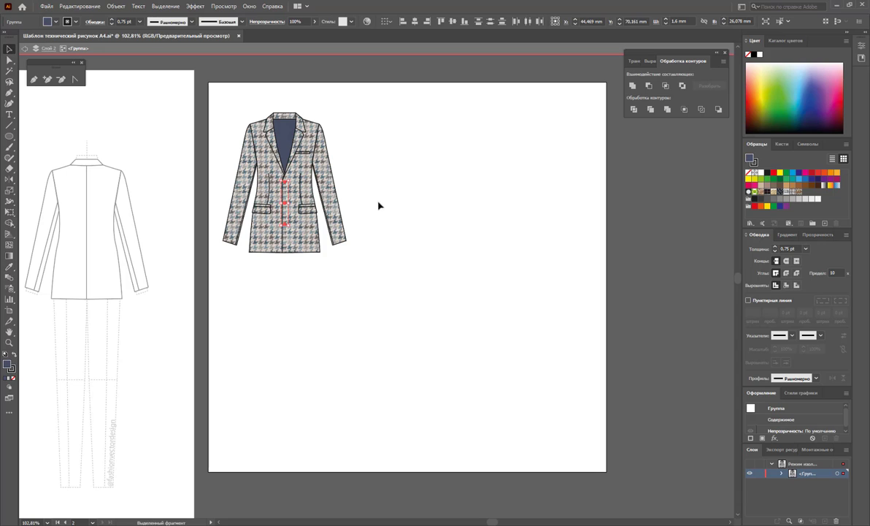
Step: Fill both pocket flaps with the same sampled navy, then deselect
click(388, 210)
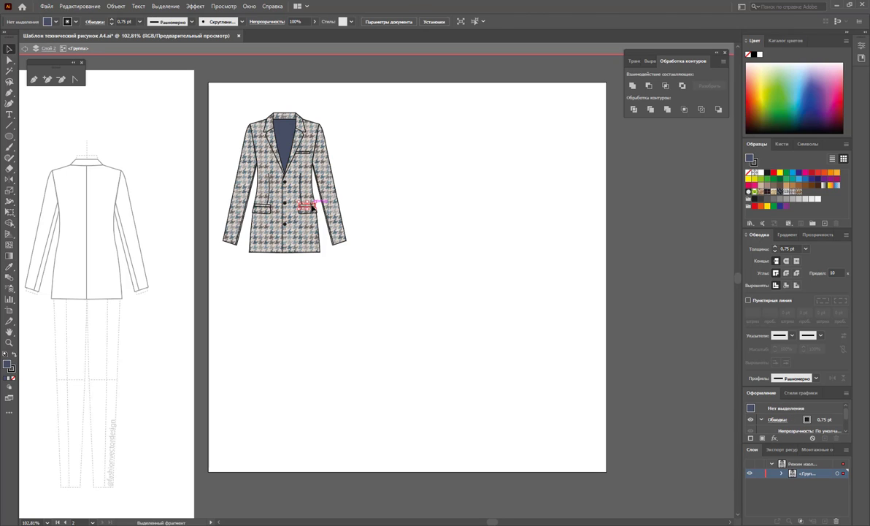
click(312, 207)
shift+click(248, 198)
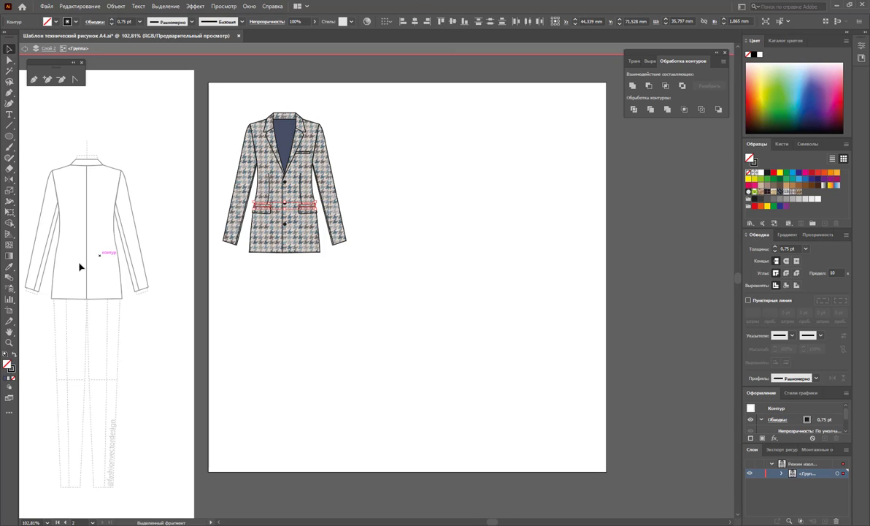
click(9, 268)
click(280, 143)
click(10, 49)
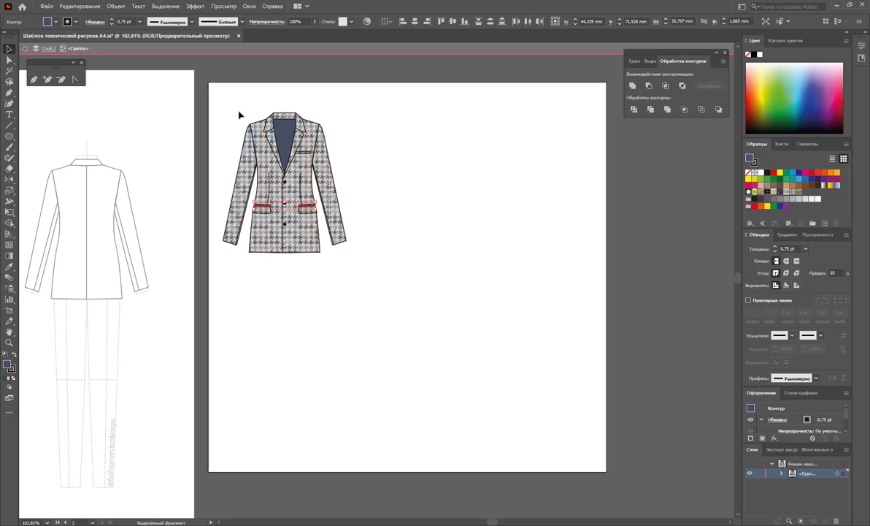
click(418, 169)
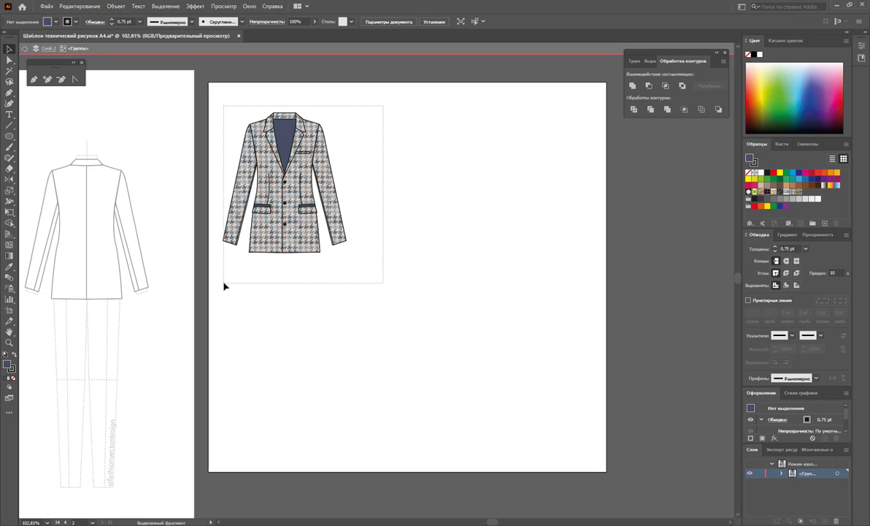
Step: Duplicate the coloured blazer and position the copy to its right
drag(383, 108, 225, 284)
drag(241, 248, 363, 267)
drag(384, 246, 372, 246)
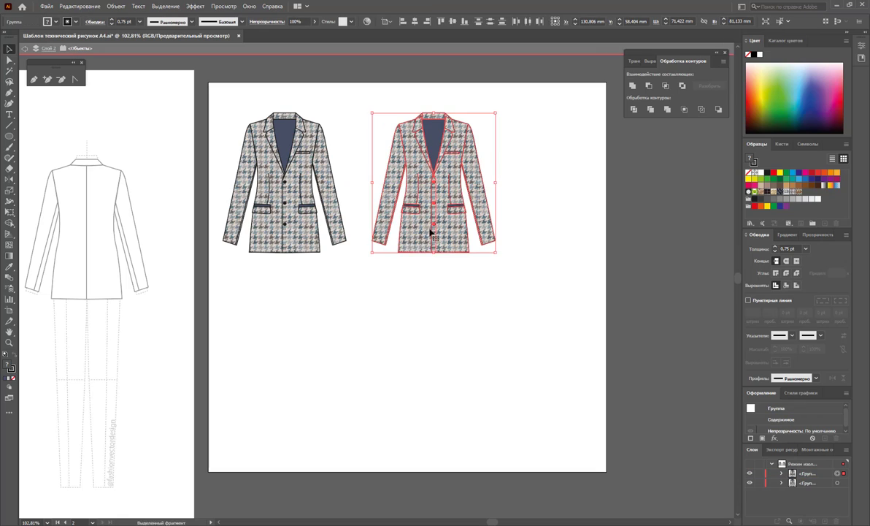
drag(459, 254, 443, 263)
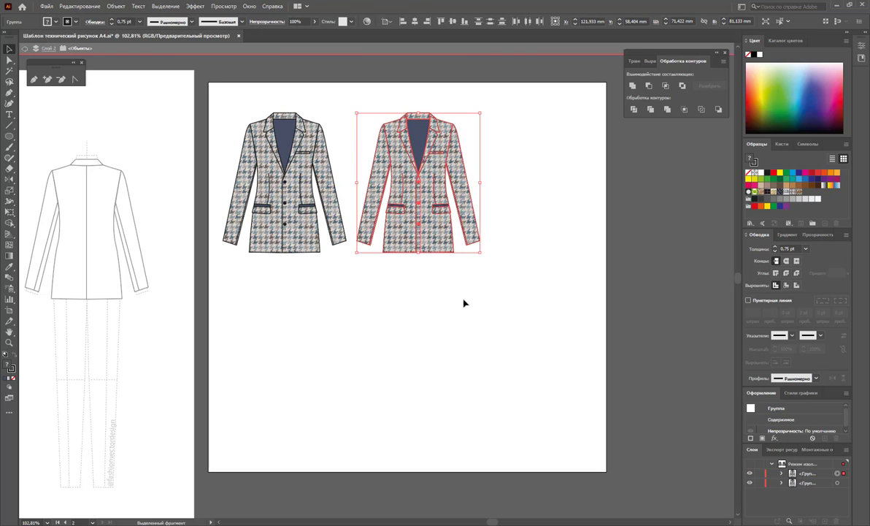
click(328, 261)
Step: Enter the right-hand jacket's group in isolation mode to edit its parts
click(424, 177)
double_click(425, 178)
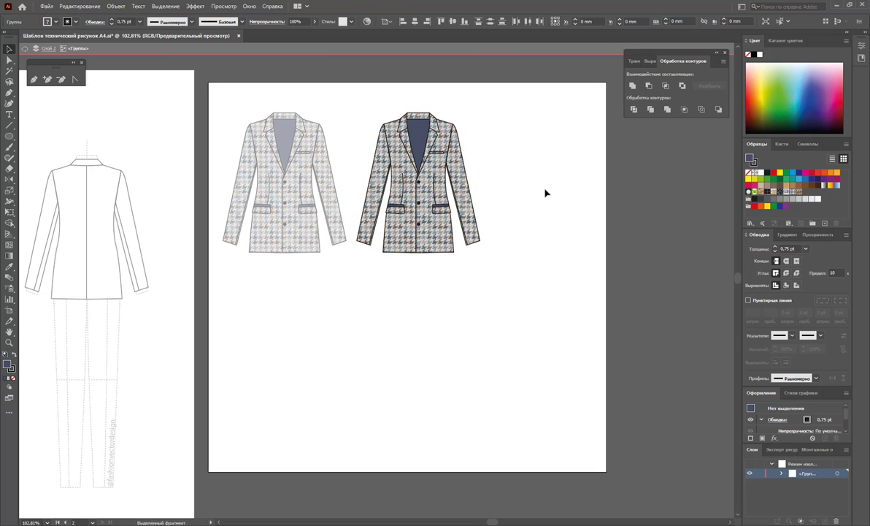
double_click(533, 195)
click(413, 183)
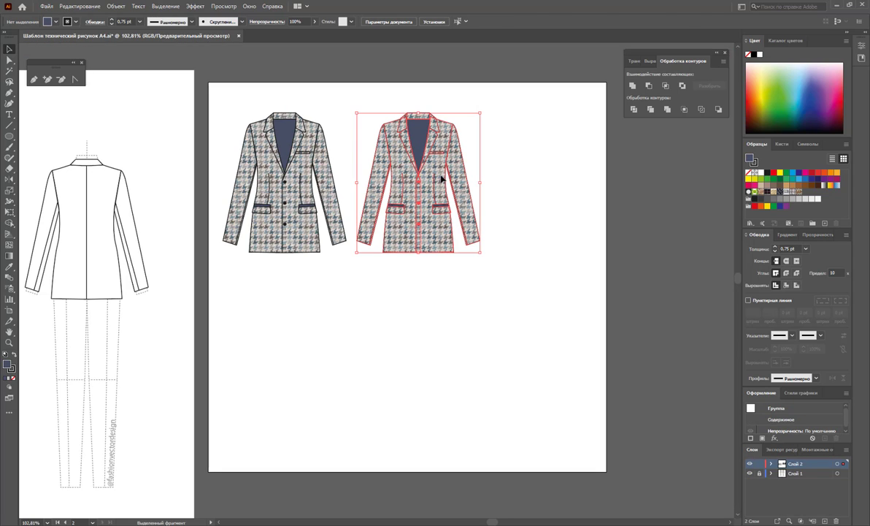
double_click(413, 182)
click(420, 185)
click(564, 194)
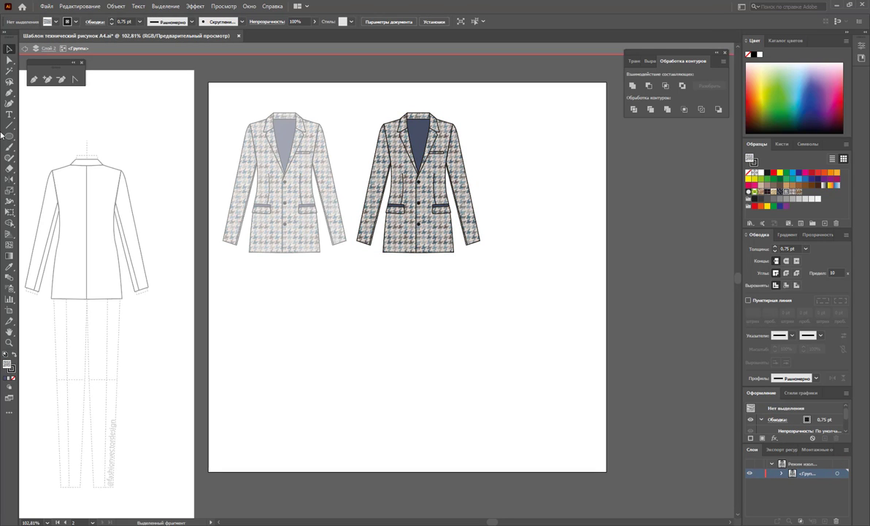
Step: Fill the right jacket's fabric areas with the pink check swatch
click(12, 72)
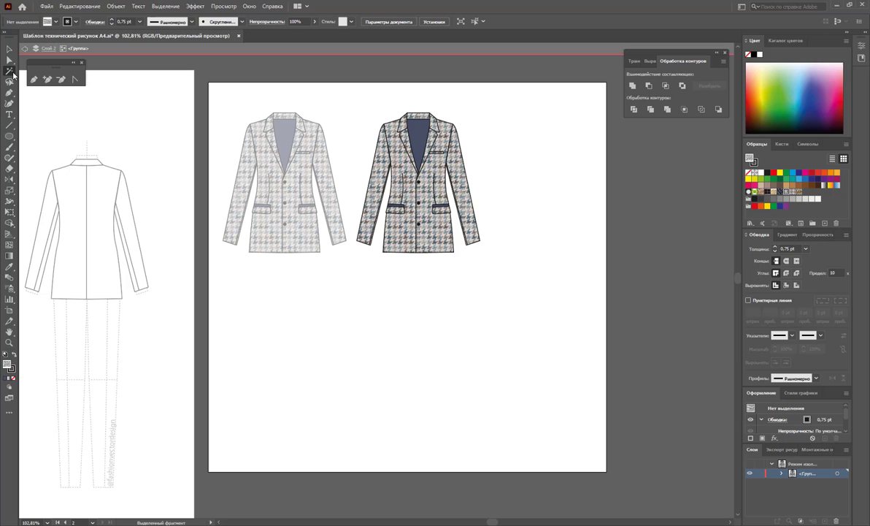
click(367, 191)
click(770, 207)
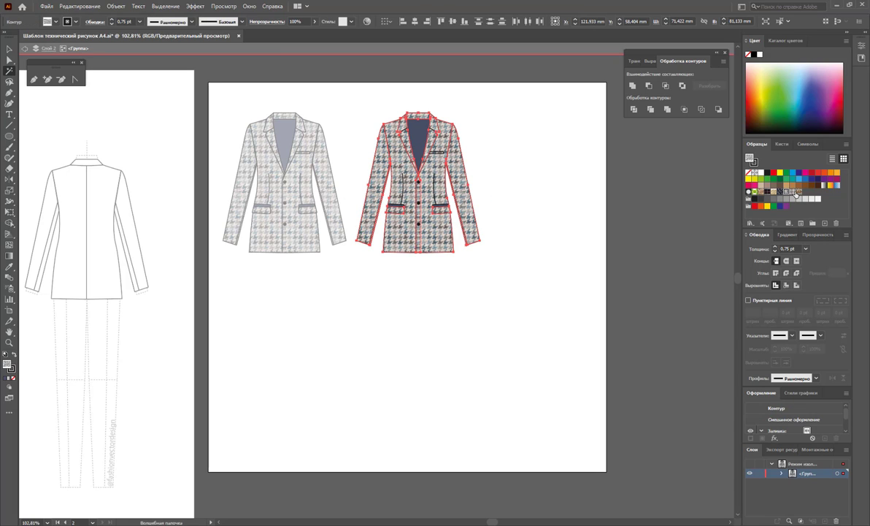
click(9, 49)
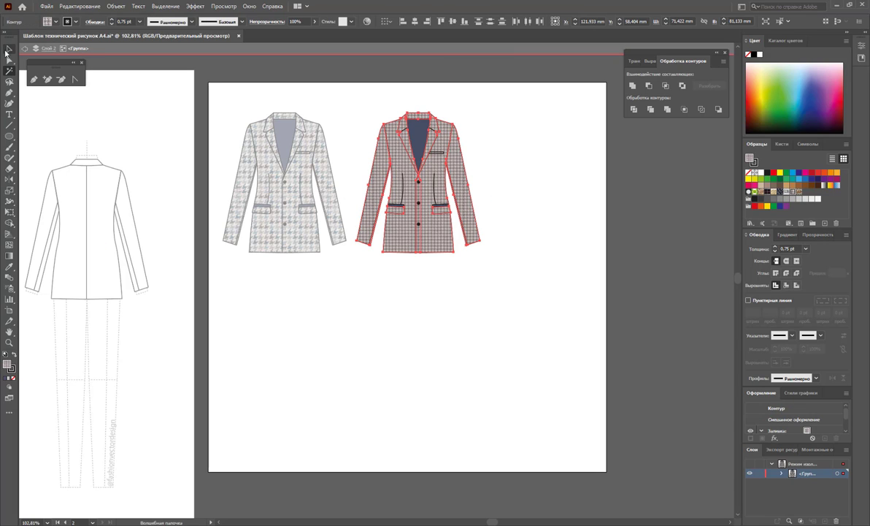
click(429, 279)
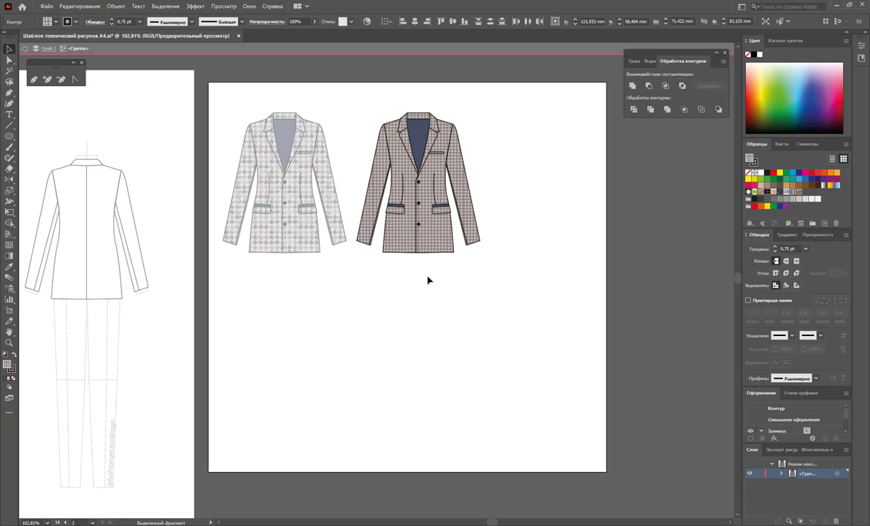
Step: Recolour the navy lining parts brown, exit isolation, and Alt-drag a copy rightward
click(8, 71)
click(421, 131)
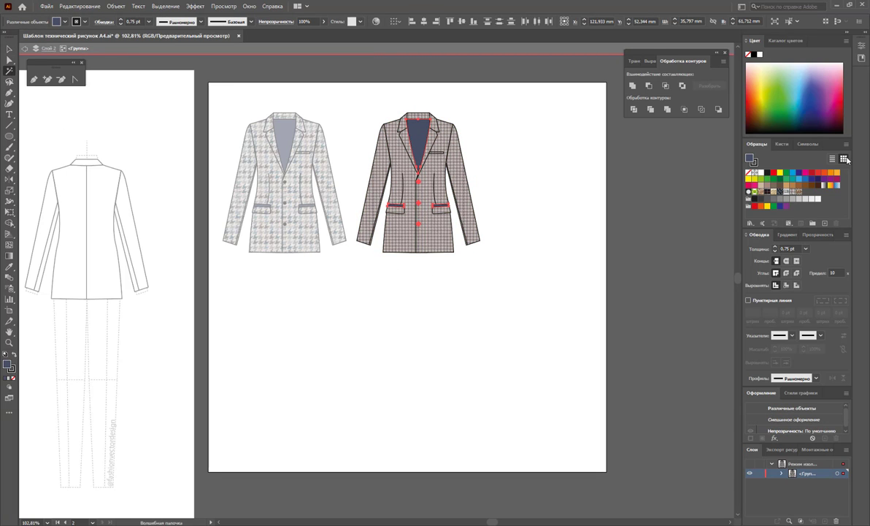
click(780, 188)
click(8, 49)
click(432, 334)
double_click(431, 335)
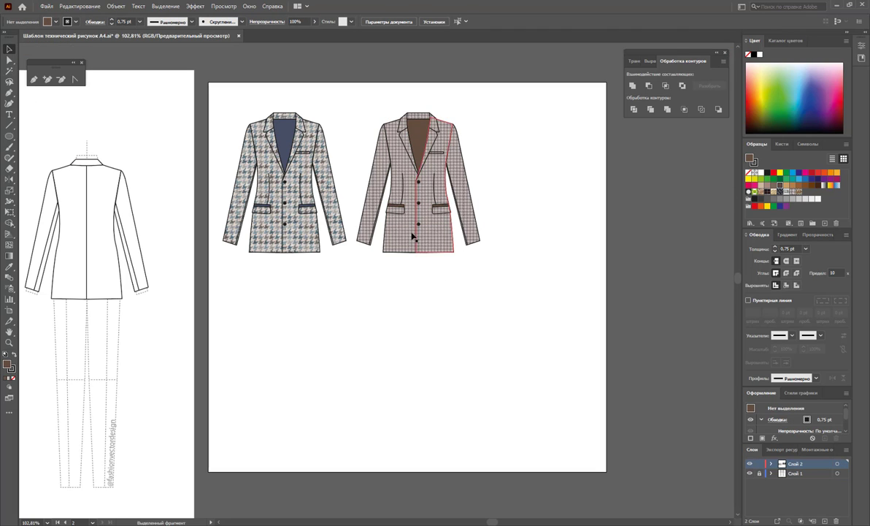
drag(409, 247, 543, 247)
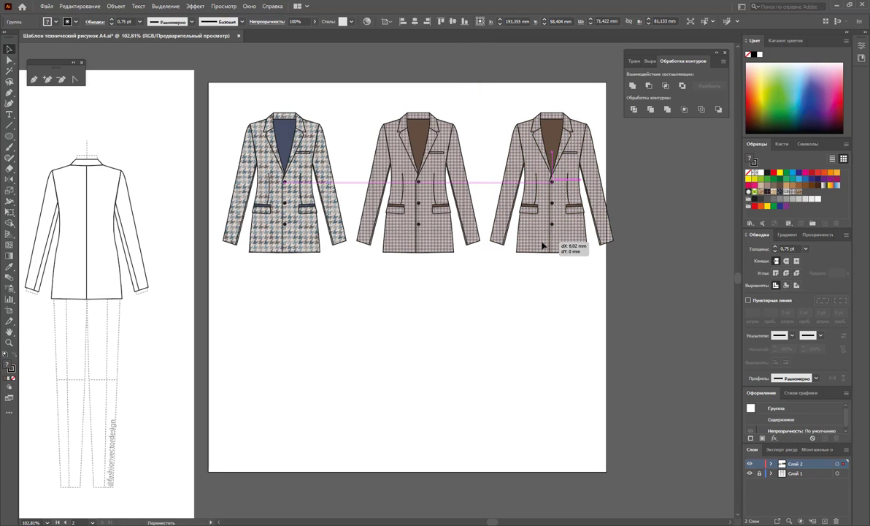
Step: Resize the artboard wider and shorter to fit all three jackets
click(141, 378)
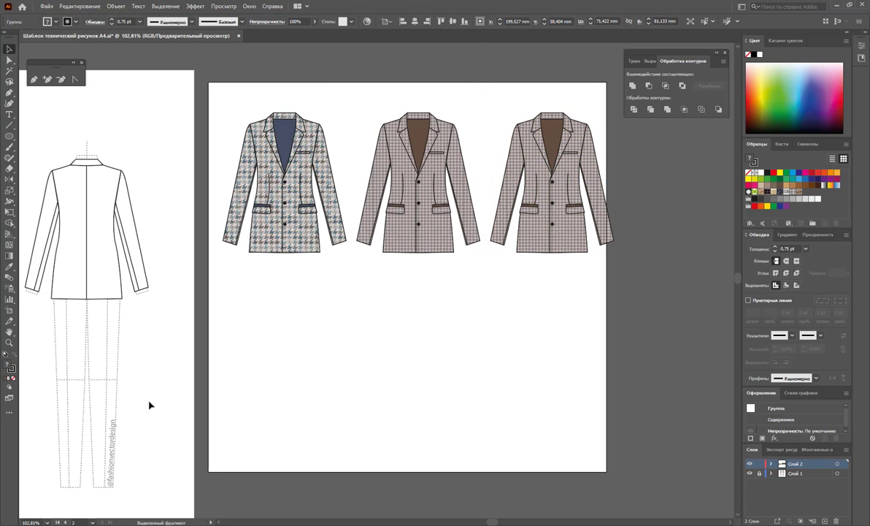
click(9, 310)
drag(606, 276, 630, 277)
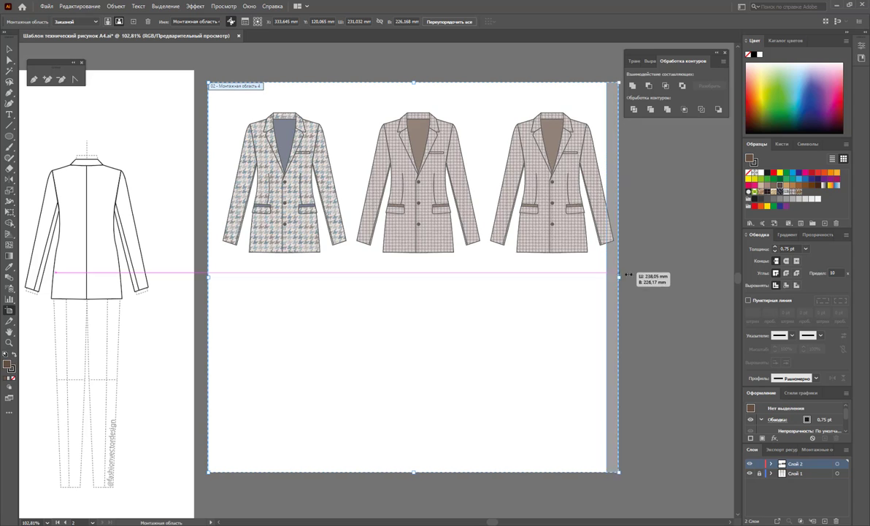
drag(419, 471, 439, 292)
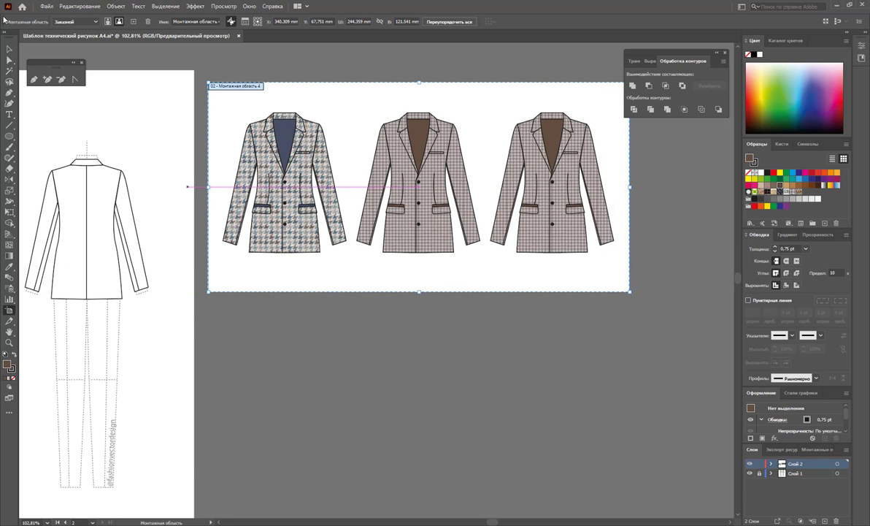
click(10, 49)
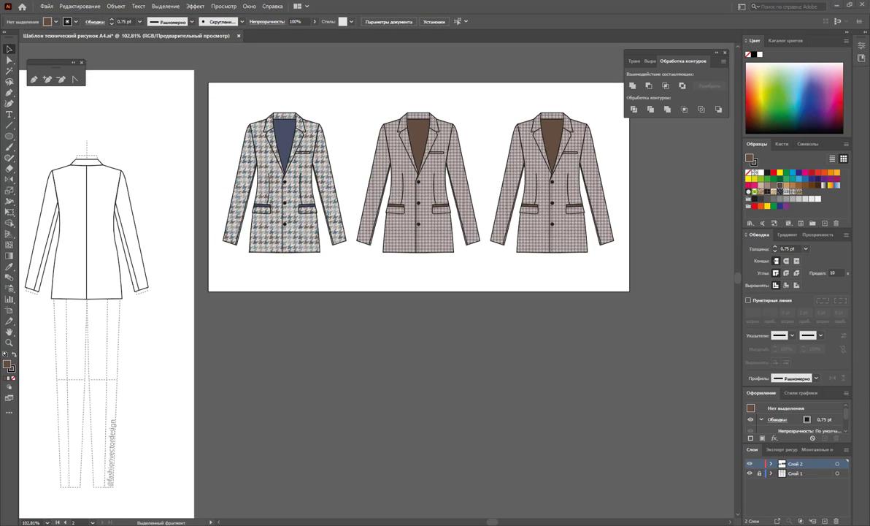
Step: Fill the third jacket's fabric areas with the tan plaid swatch
double_click(568, 227)
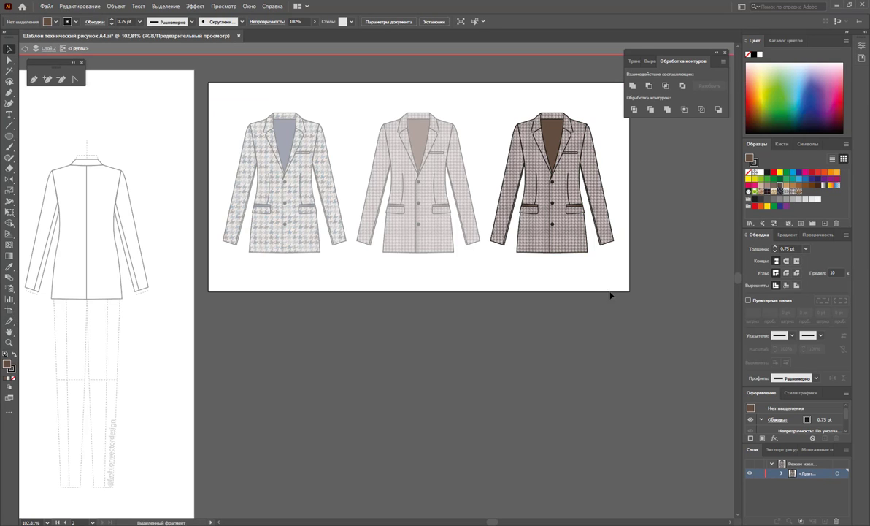
click(10, 71)
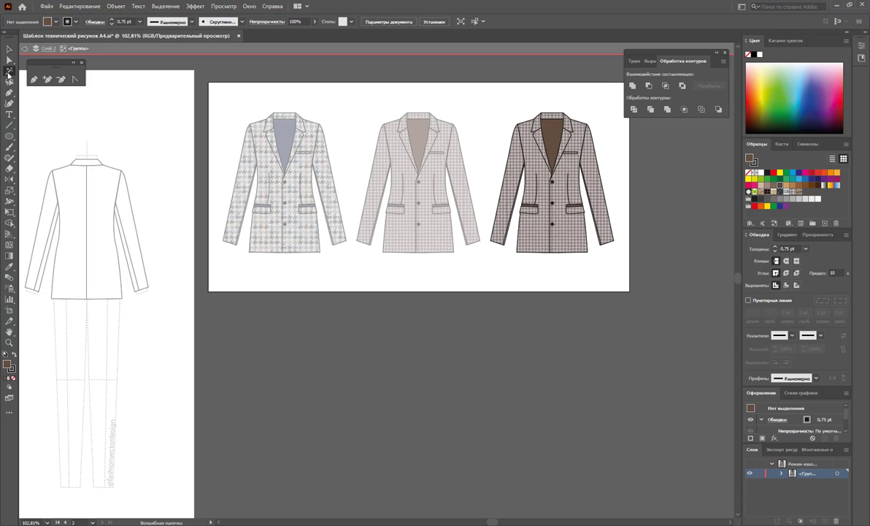
click(562, 223)
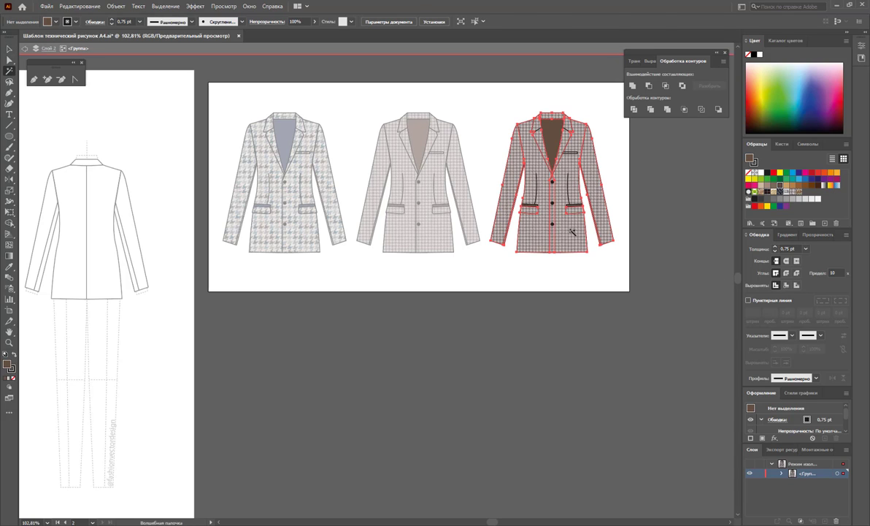
click(799, 191)
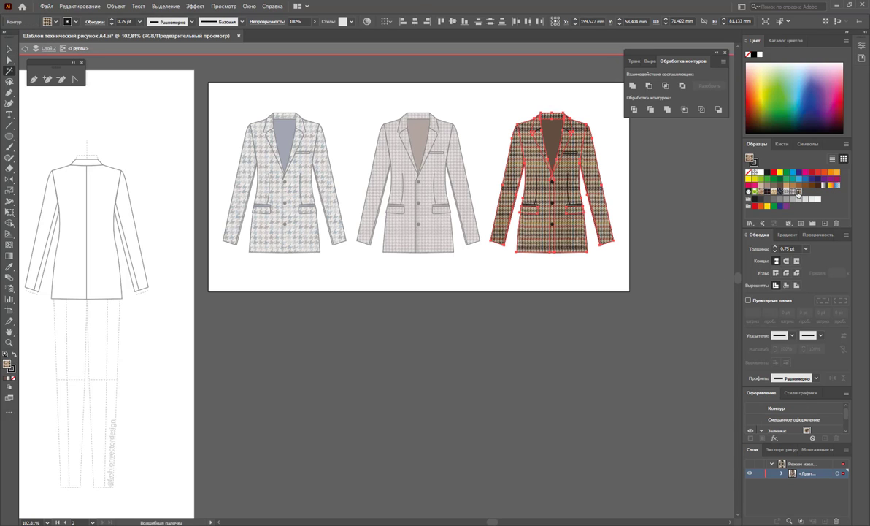
Step: Colour the third jacket's lining, pocket flaps and buttons maroon #3D0C1A, then exit isolation
click(549, 138)
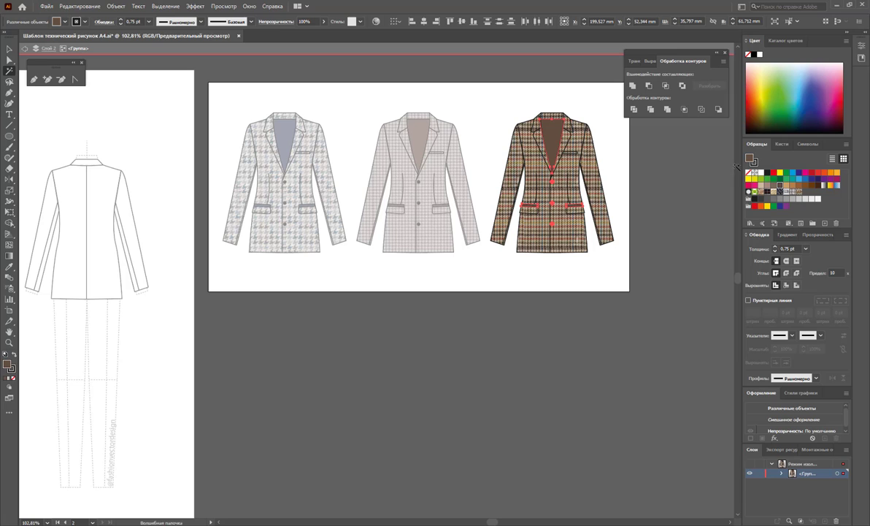
click(831, 179)
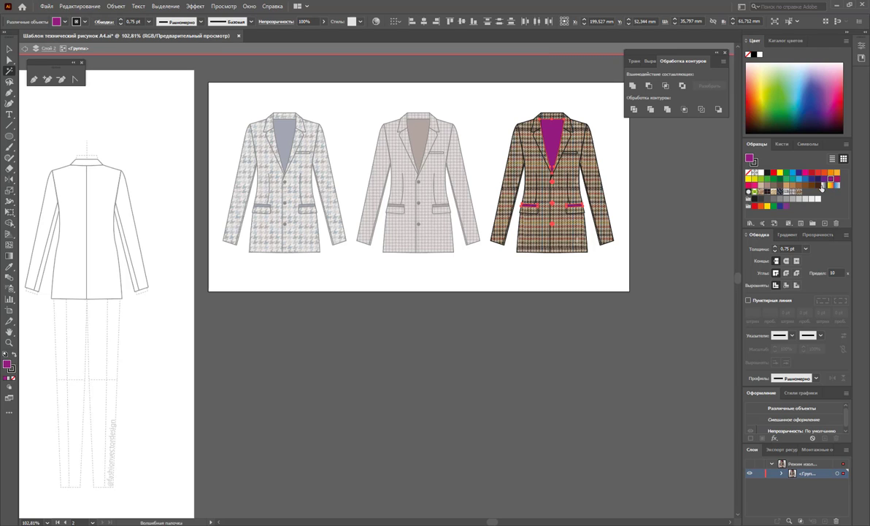
double_click(7, 363)
click(403, 294)
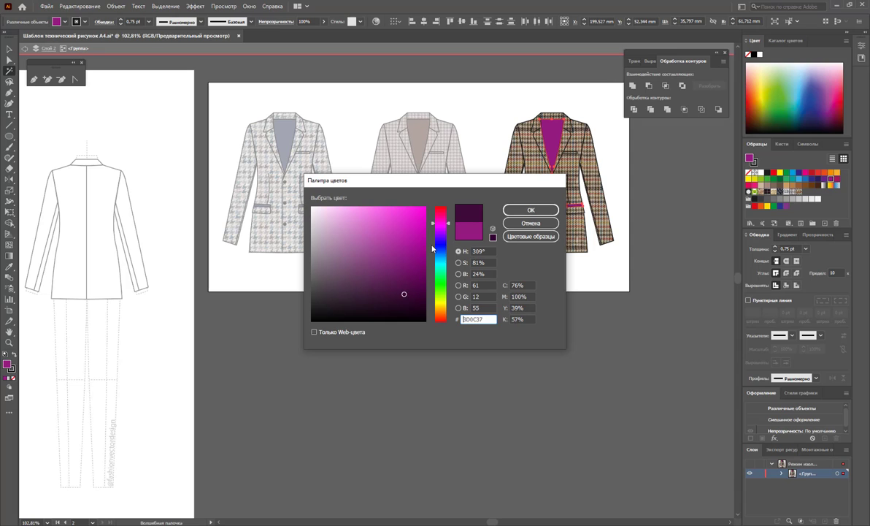
click(447, 213)
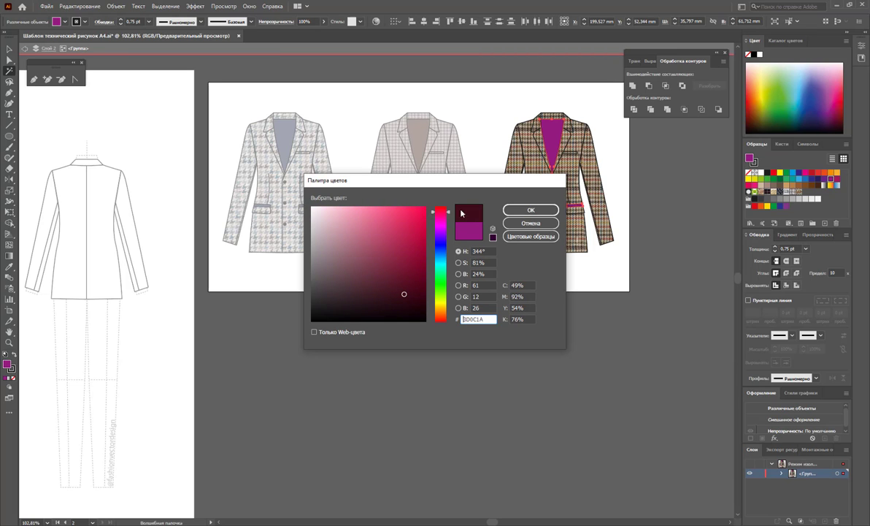
click(530, 209)
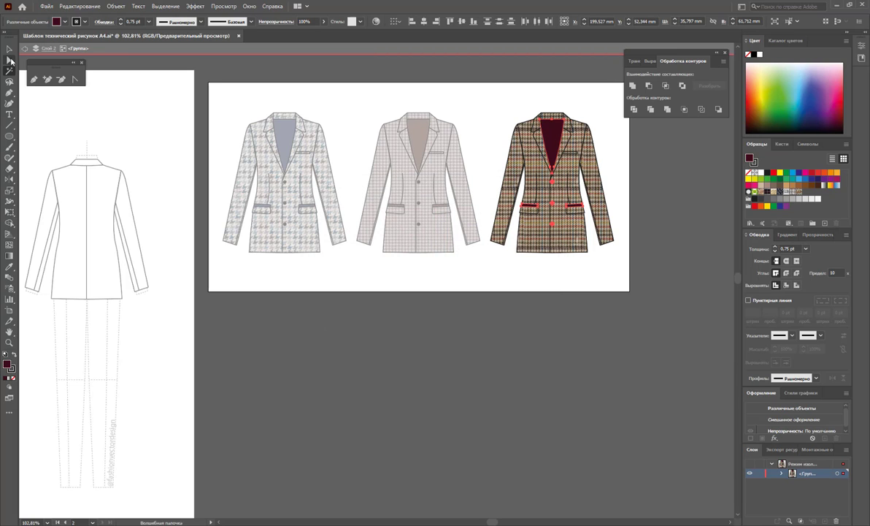
click(8, 48)
double_click(507, 348)
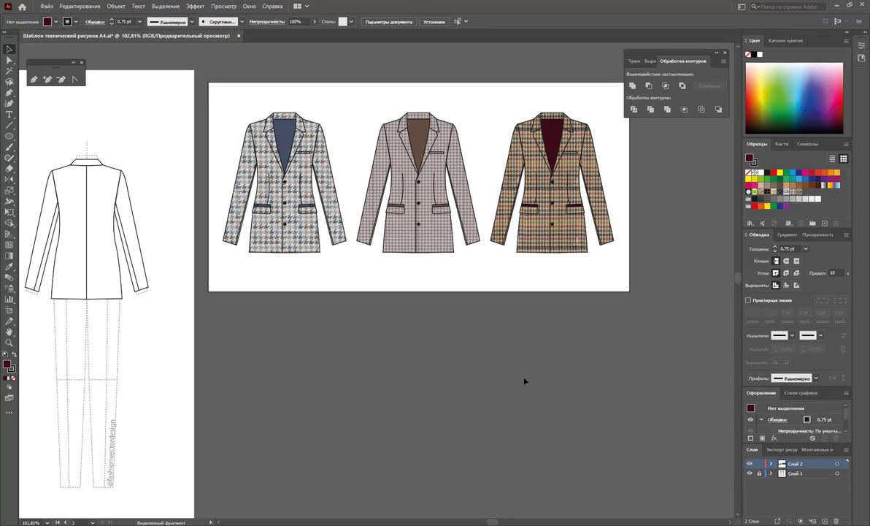
Step: Zoom out to show the A4 sketch template beside the wide three-colourway artboard
scroll(503, 369, up, 1)
scroll(545, 406, up, 1)
key(z)
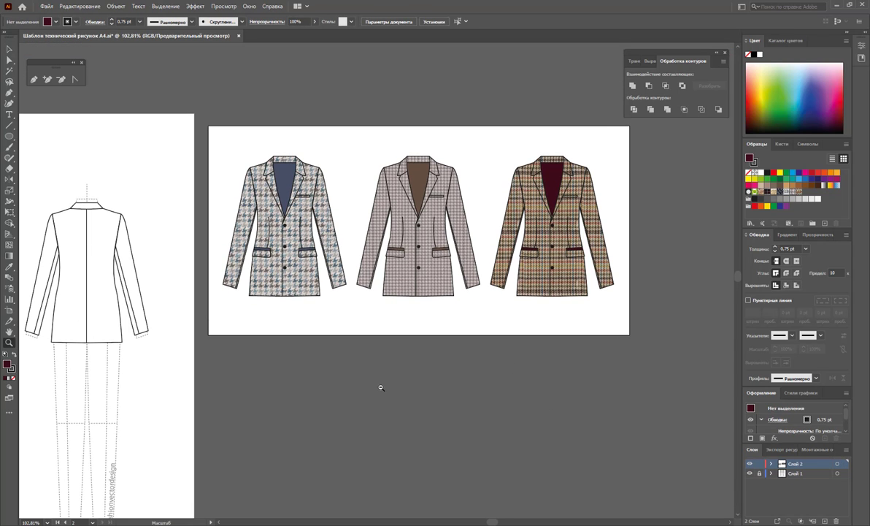
key(ctrl+1)
scroll(476, 366, up, 1)
scroll(498, 342, up, 1)
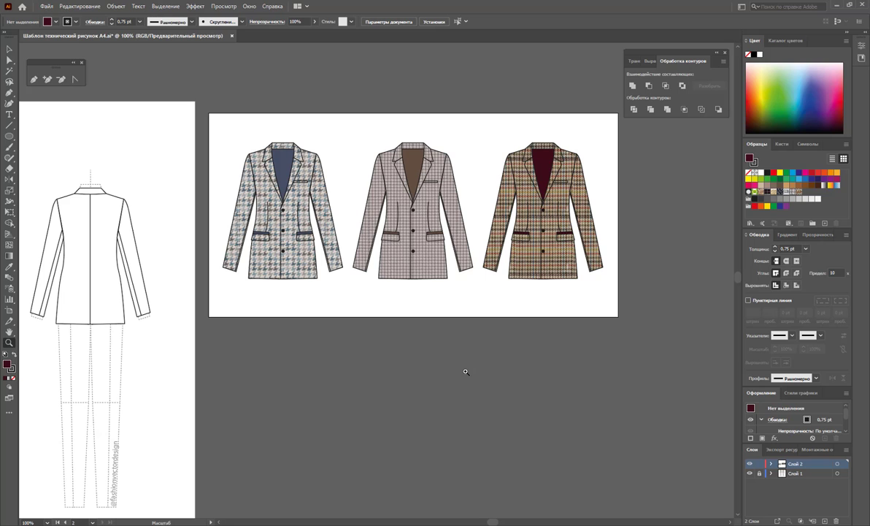
key(ctrl+minus)
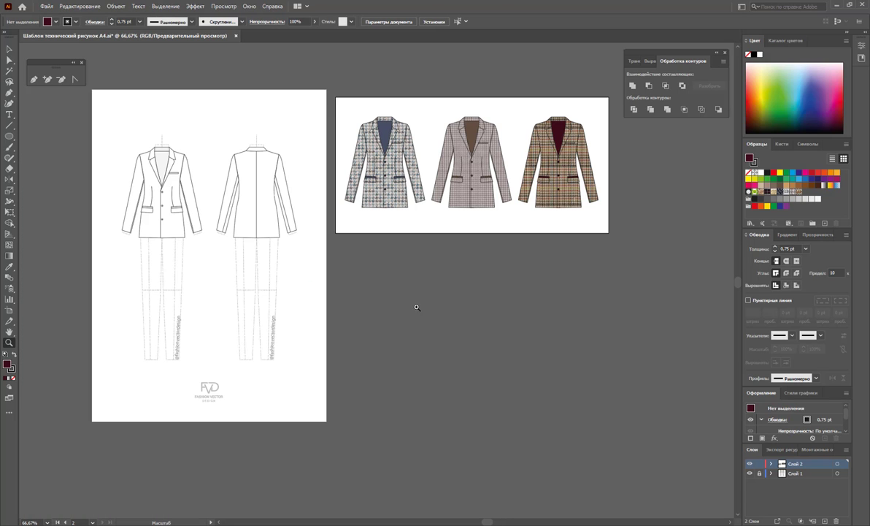
scroll(462, 330, up, 1)
drag(371, 320, 384, 333)
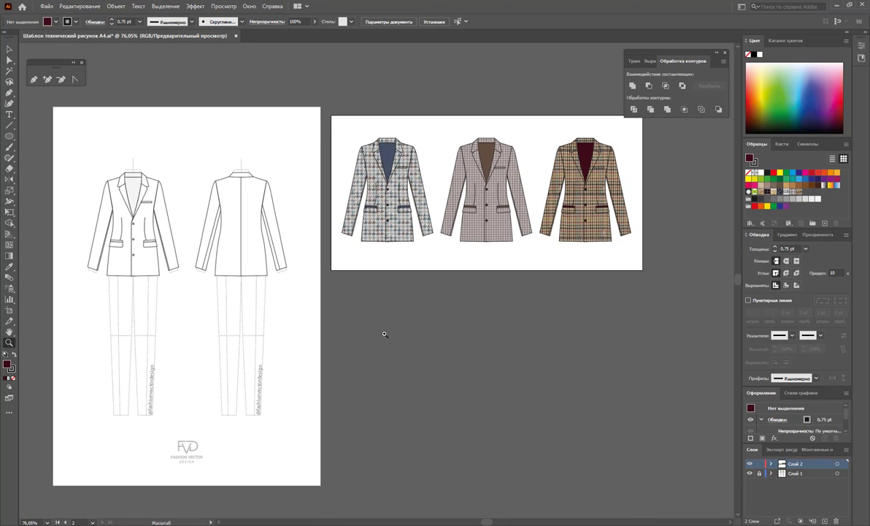